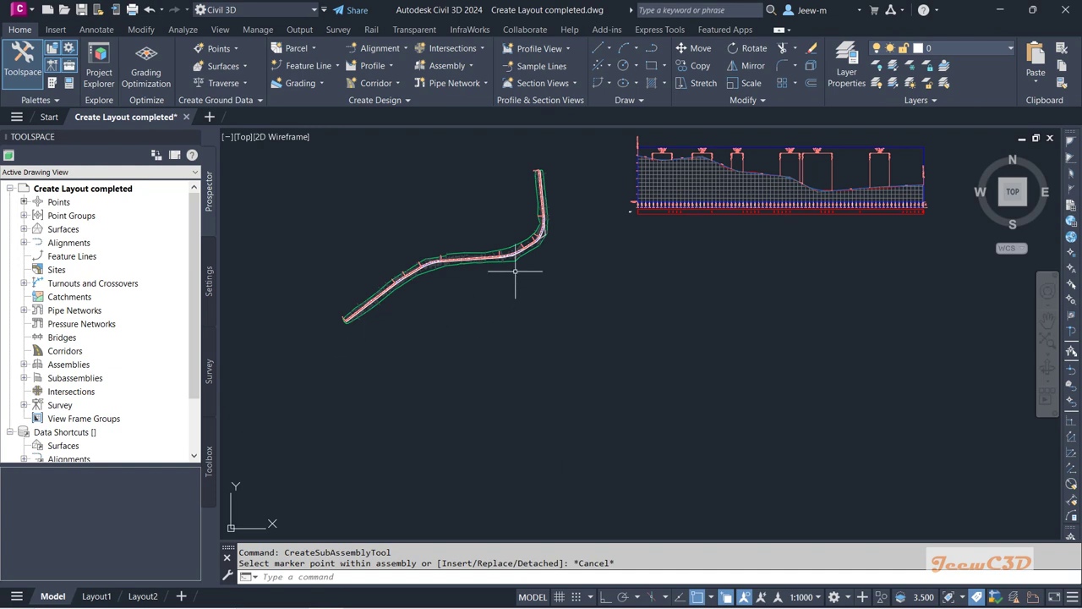
Examine the road alignment in plan, including its start at station 0+000 and the surrounding survey detail.
mouse_move(517, 395)
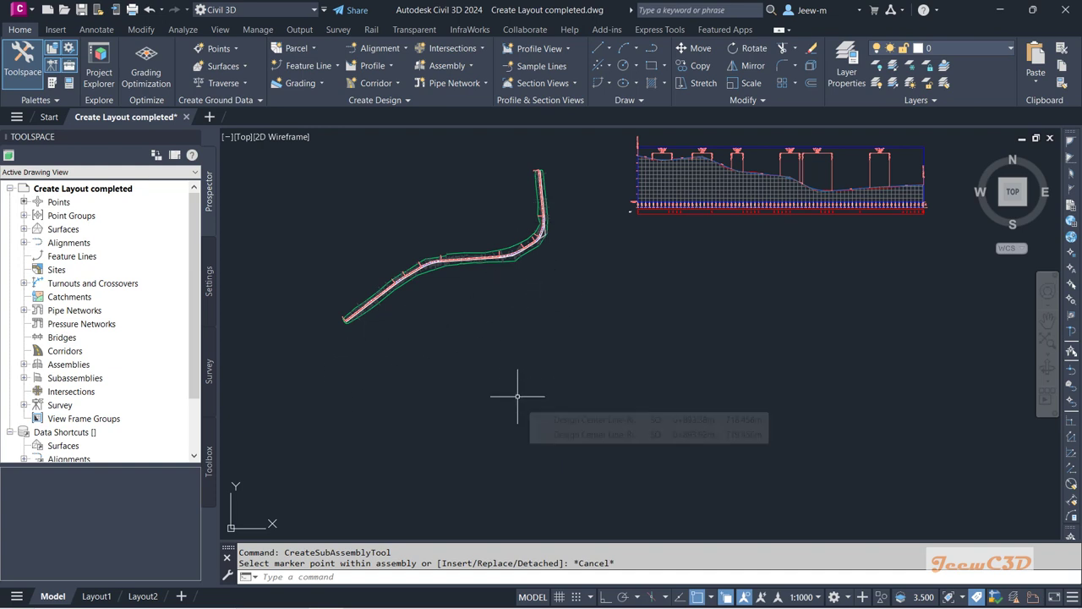
middle_drag(452, 394, 566, 421)
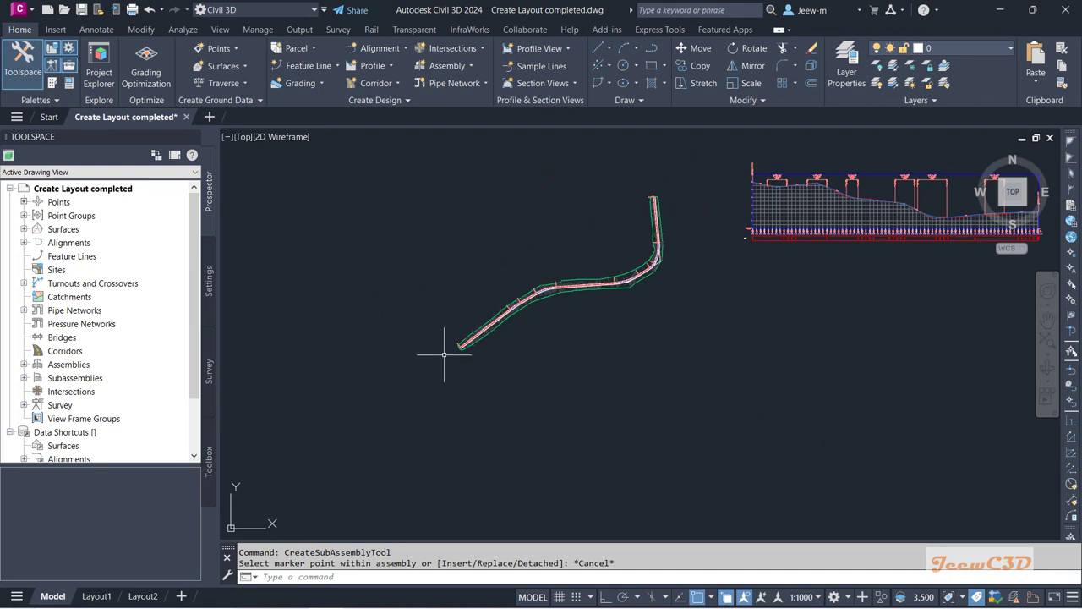
scroll(464, 339, up, 6)
middle_drag(611, 445, 524, 524)
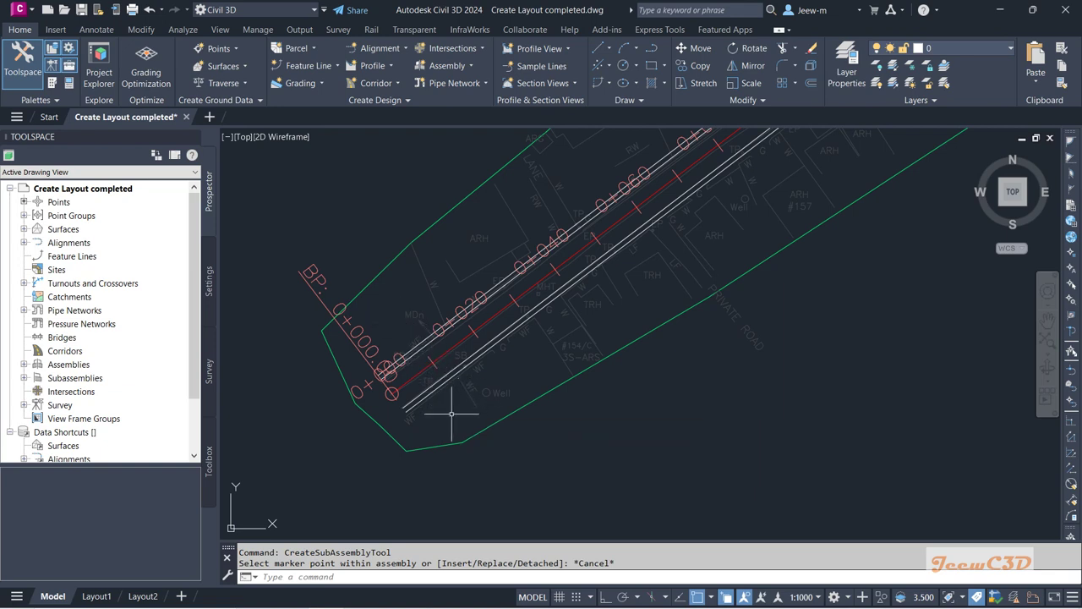
scroll(445, 427, down, 5)
scroll(580, 429, down, 2)
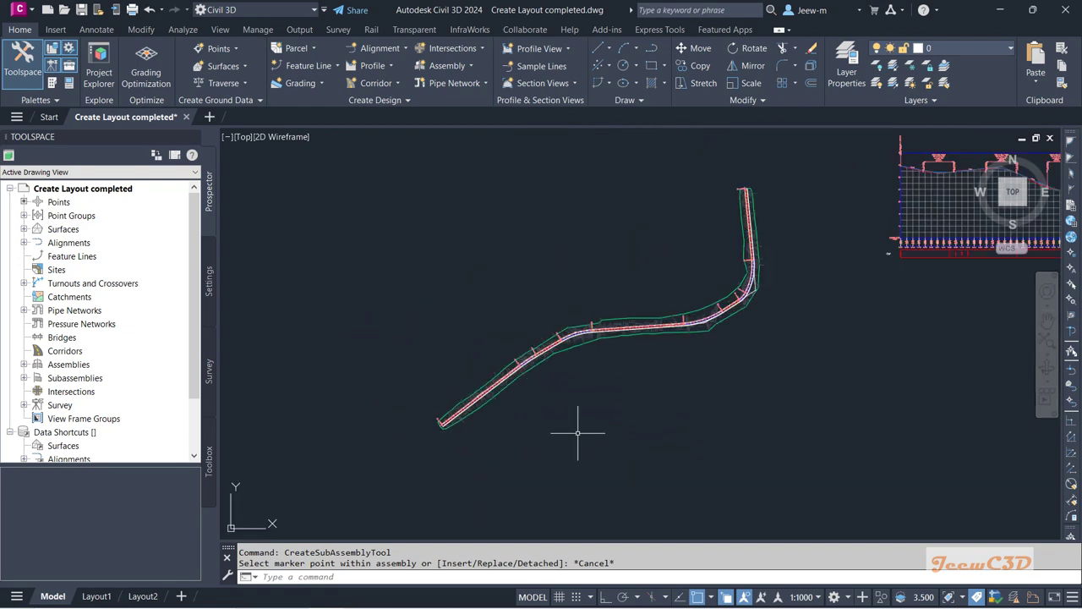
scroll(476, 369, up, 1)
middle_drag(476, 369, 459, 348)
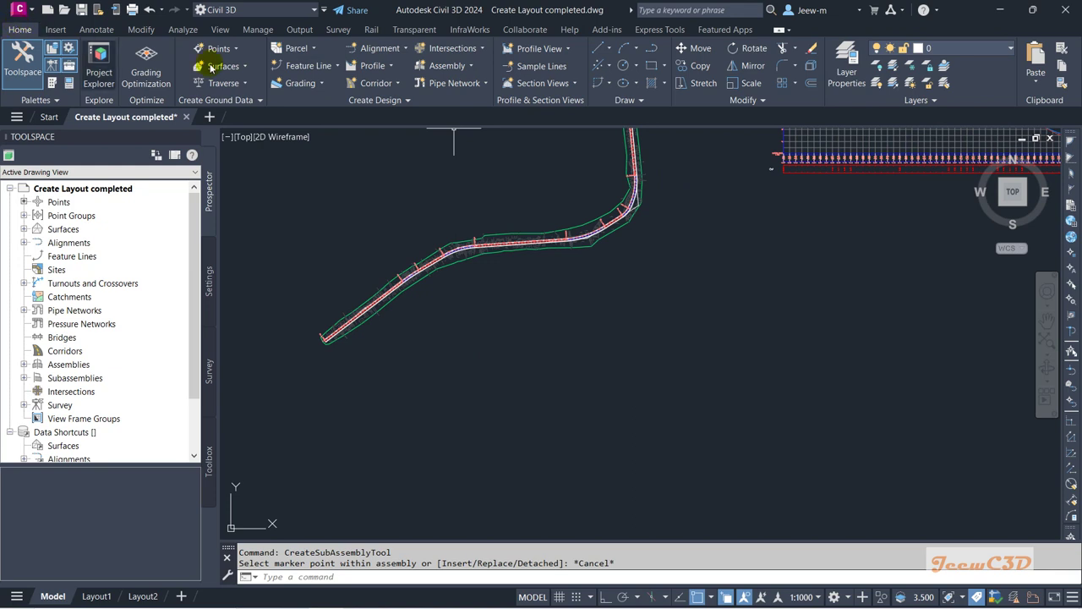
Create an assembly named "Two Lane Two way Road" and place its baseline in the empty area below the road alignment.
click(461, 71)
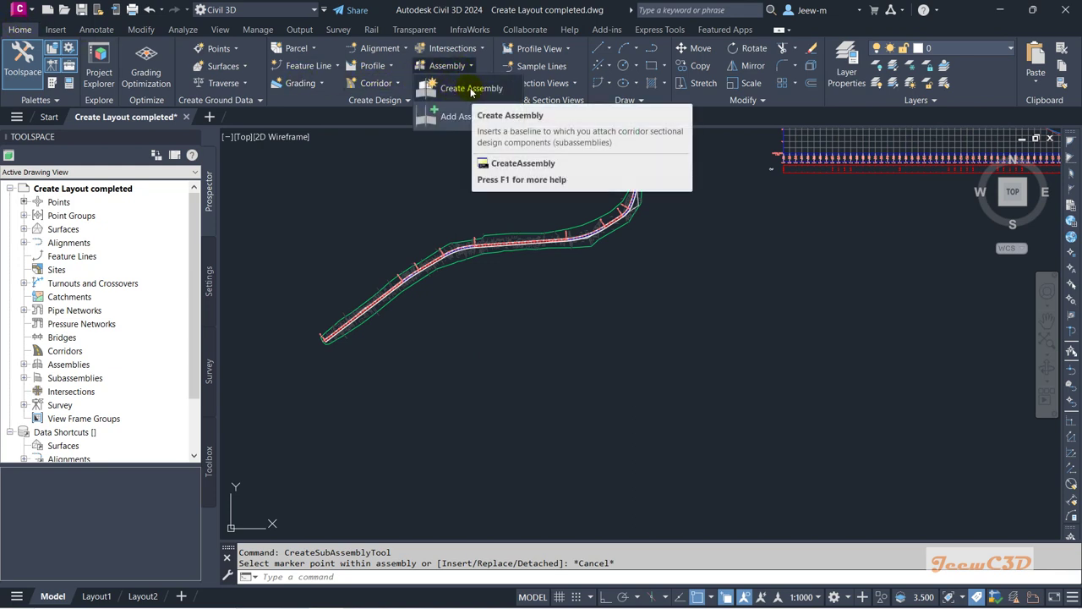
click(472, 88)
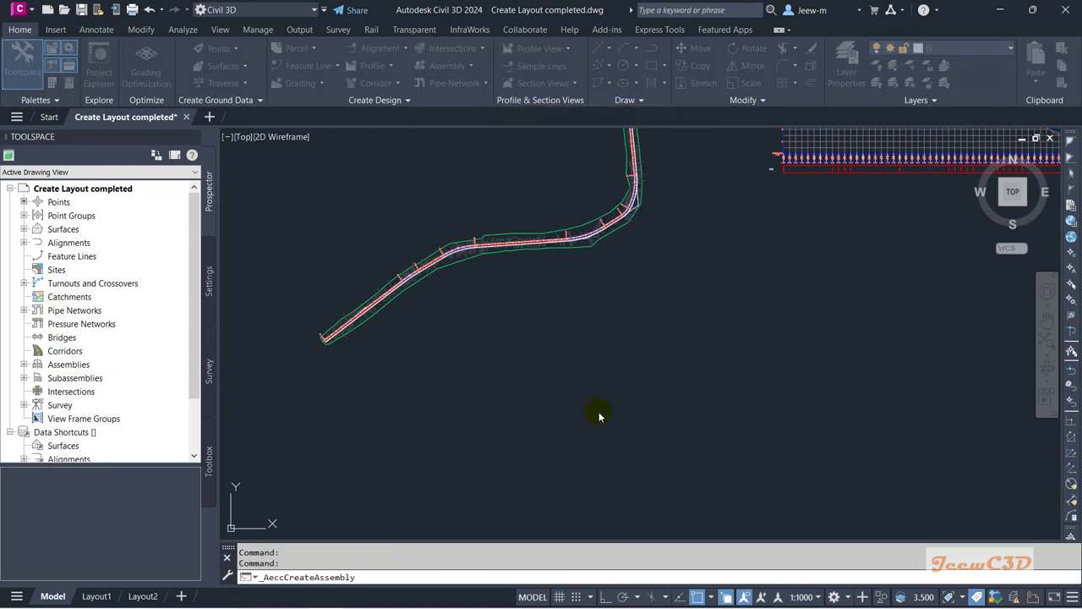
drag(524, 183, 559, 291)
text(Two Lane Two way Road)
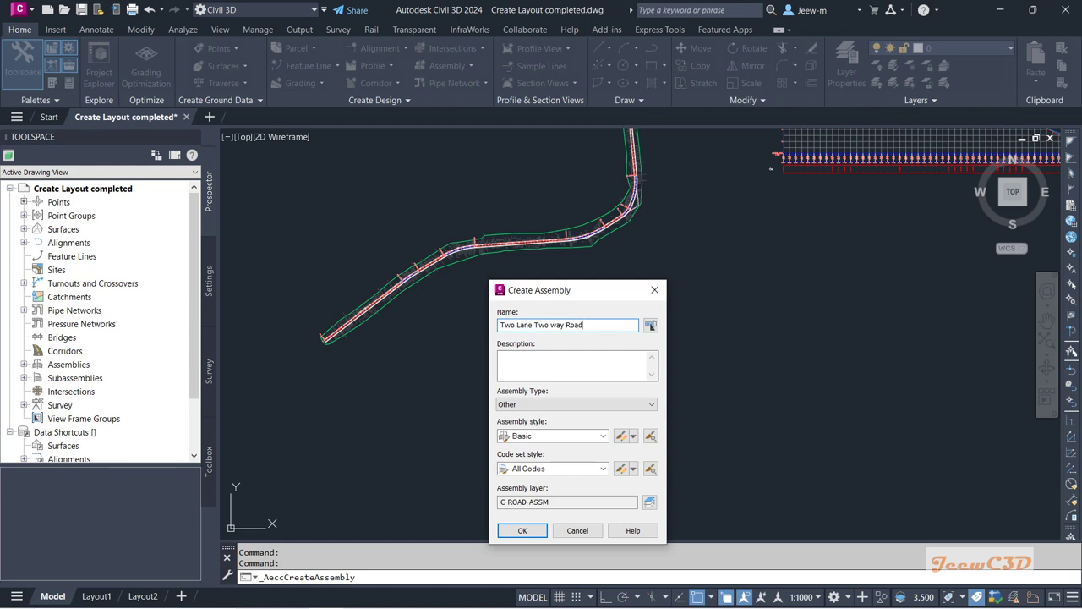
click(575, 365)
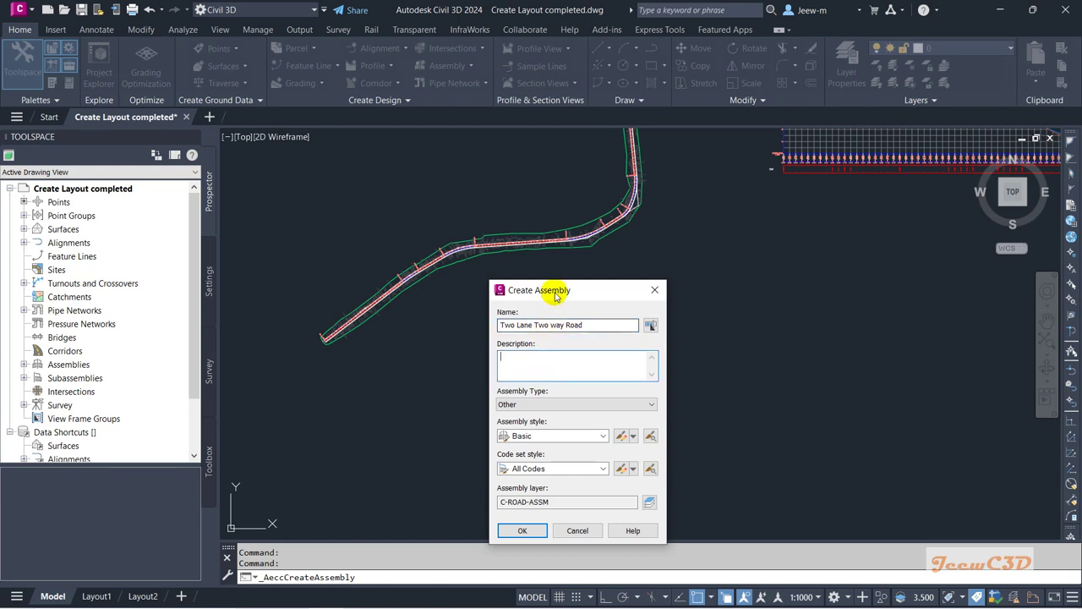
drag(556, 295, 592, 264)
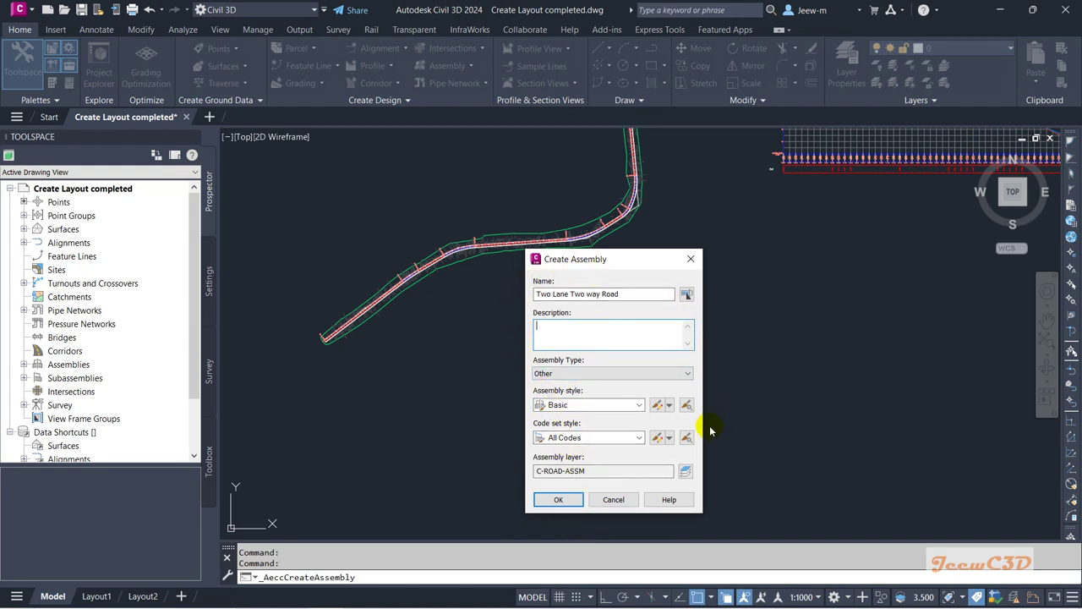
click(559, 500)
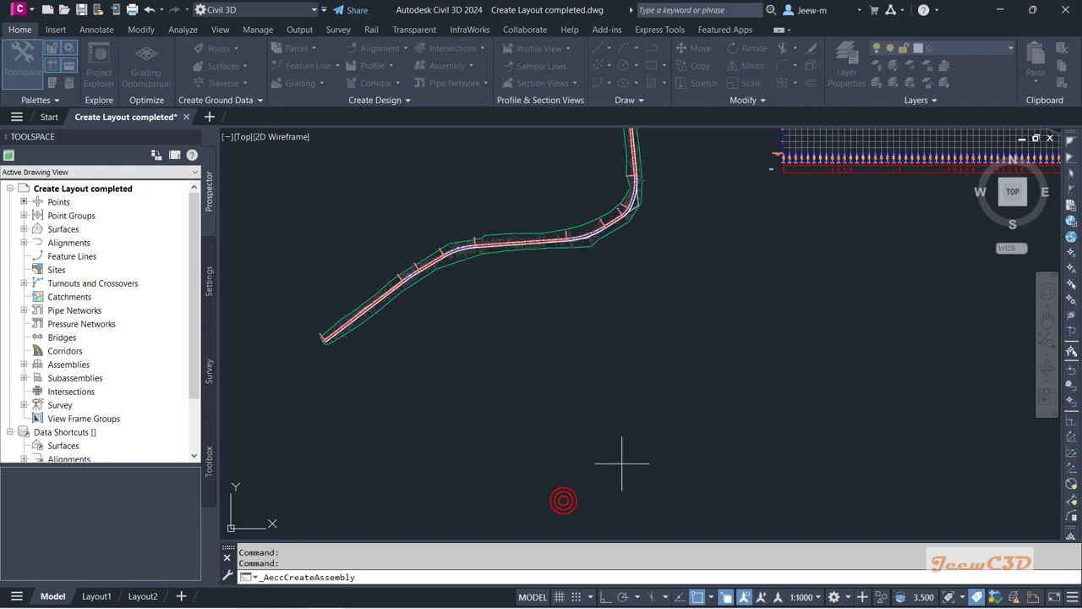
click(705, 420)
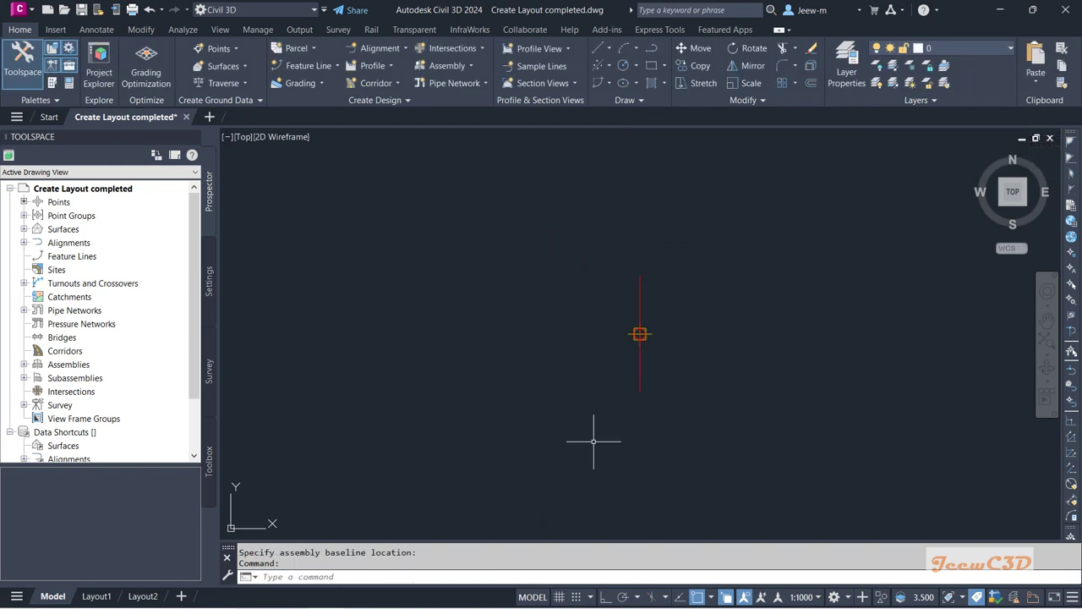
Bring up the Civil Metric subassemblies near the assembly baseline and show the Lanes category.
middle_drag(569, 445, 457, 445)
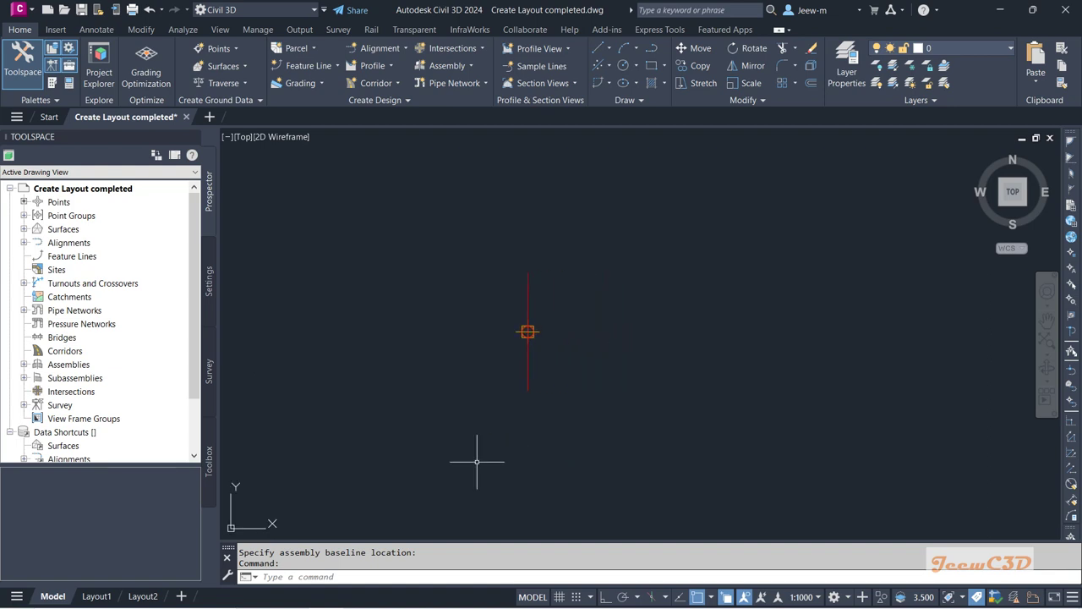
scroll(534, 348, up, 2)
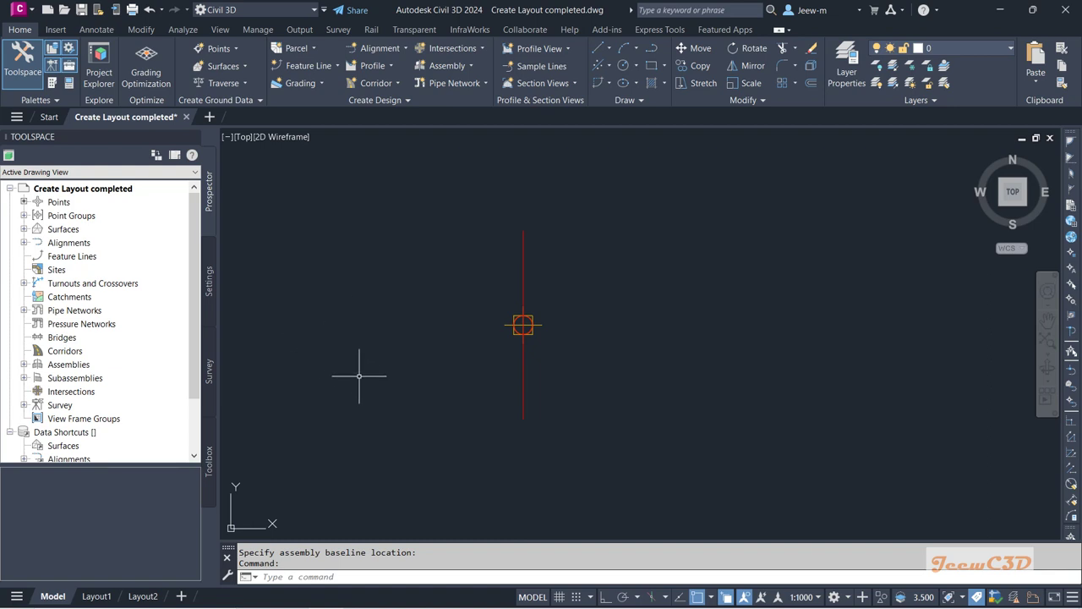
scroll(406, 389, down, 2)
middle_drag(411, 394, 463, 350)
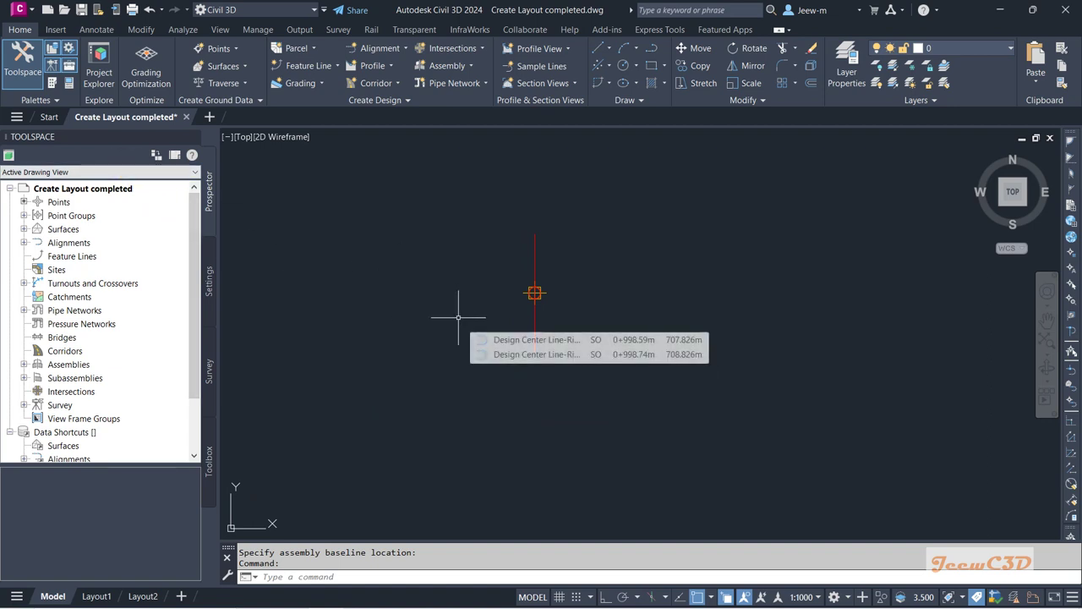
click(54, 84)
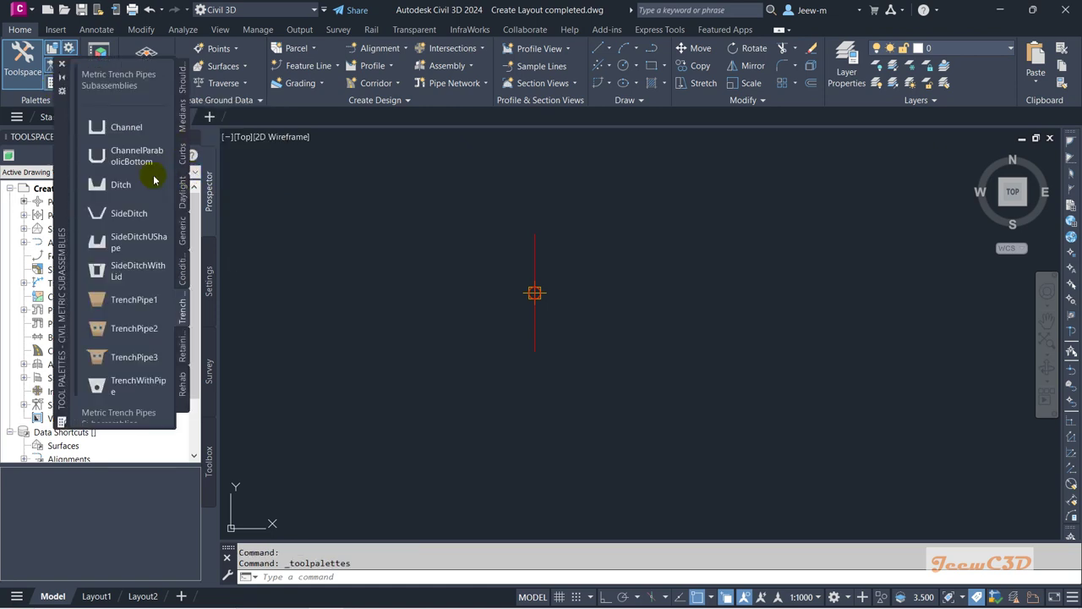
mouse_move(70, 212)
mouse_down()
mouse_move(96, 201)
mouse_move(344, 284)
mouse_up()
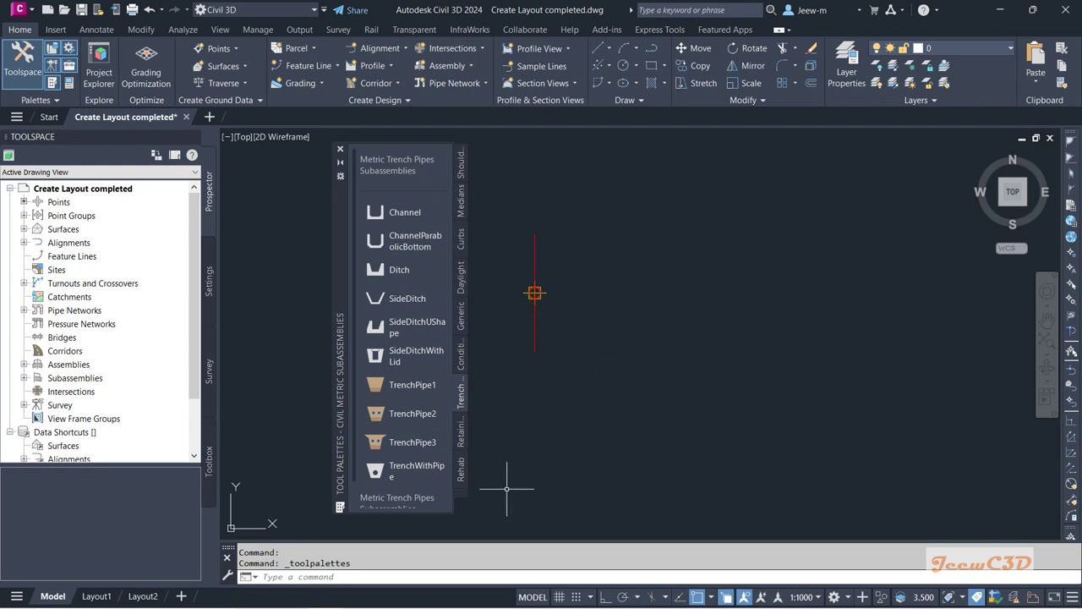
click(461, 499)
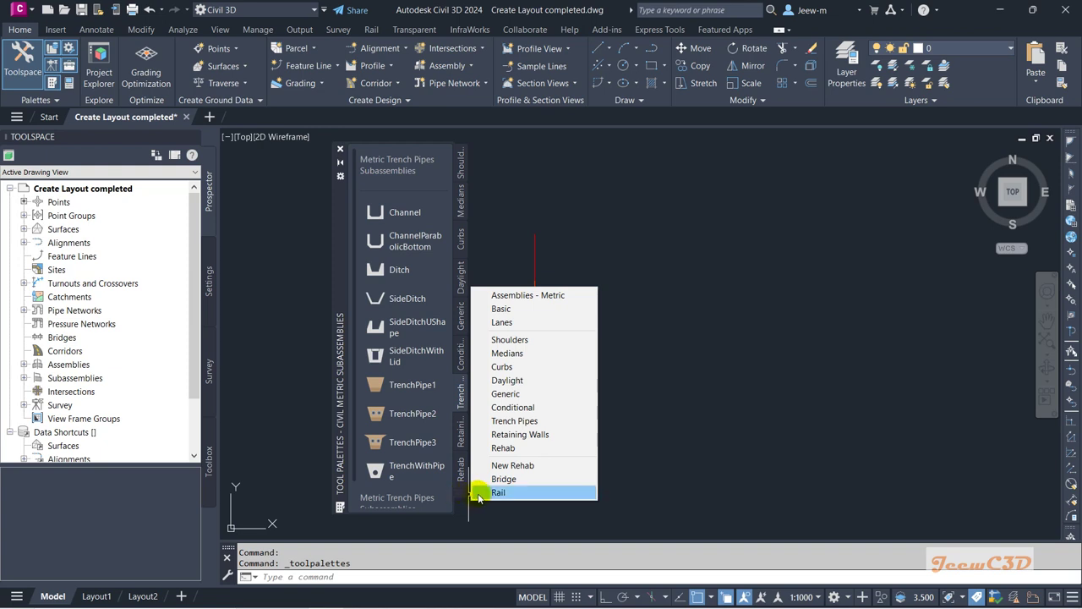
click(517, 324)
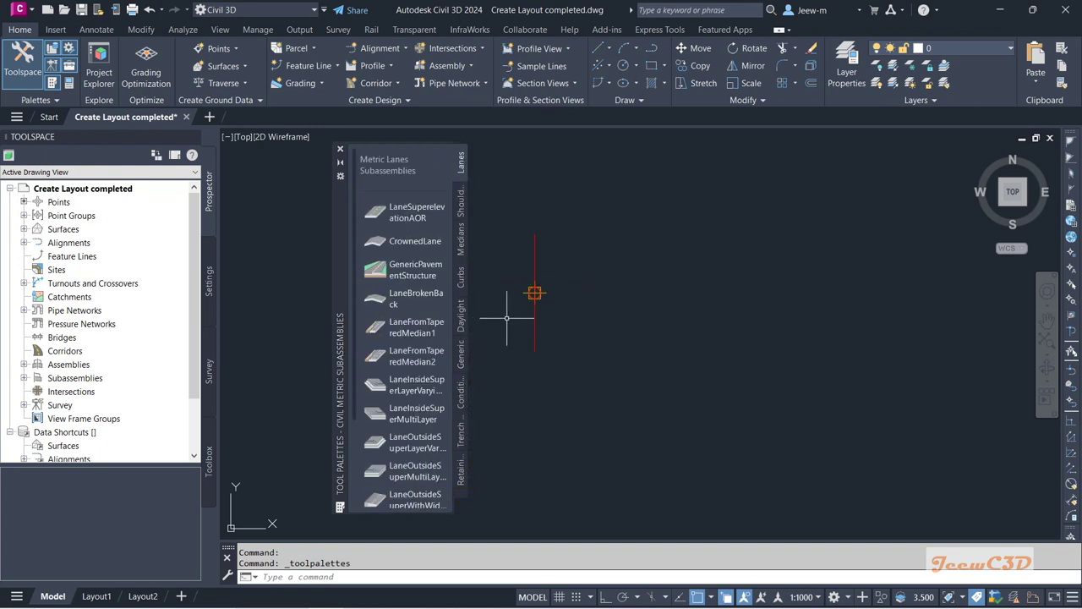
Attach a right-side LaneSuperelevationAOR subassembly to the assembly's baseline marker, then put away the subassembly collection.
click(417, 219)
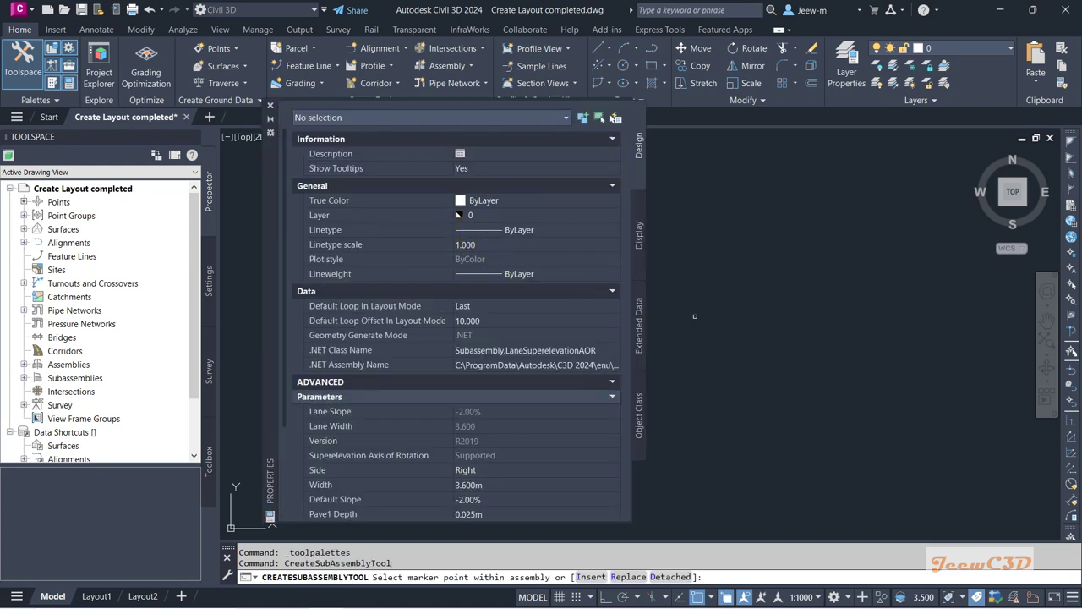
scroll(499, 433, down, 3)
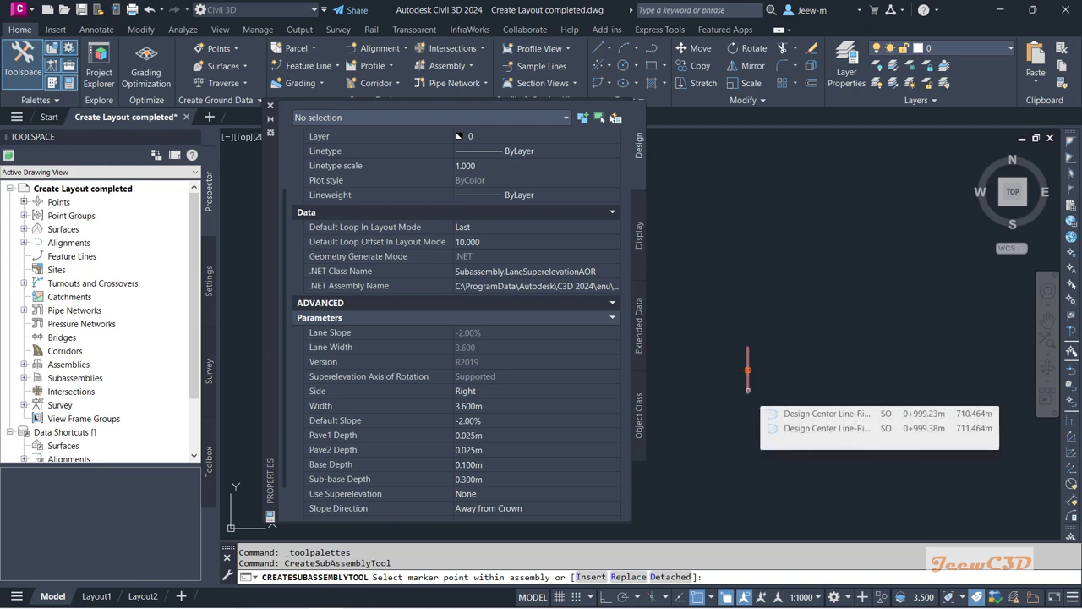
click(747, 369)
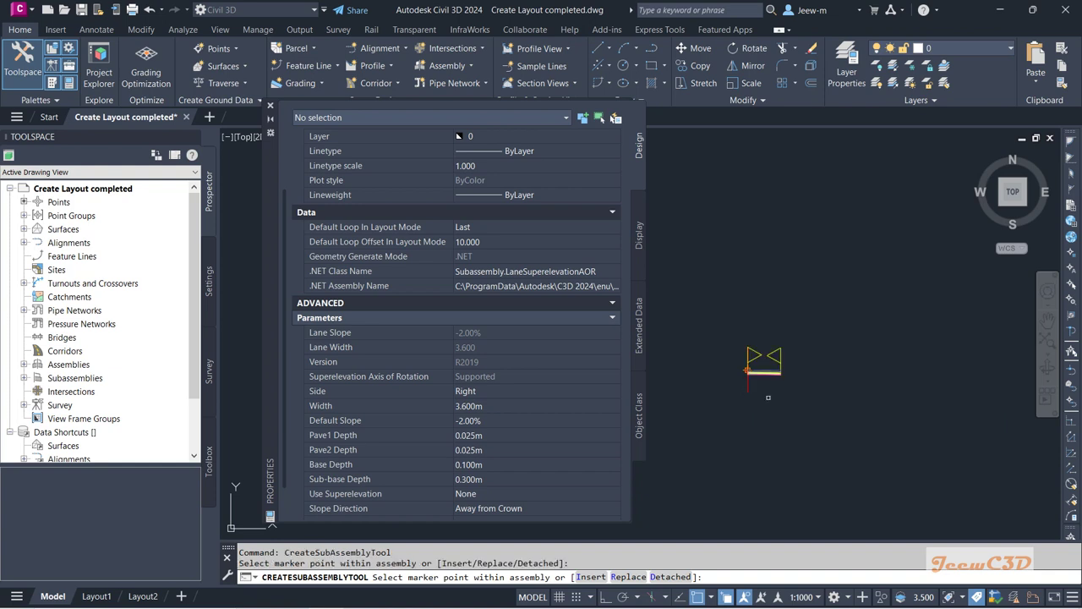
scroll(771, 391, up, 4)
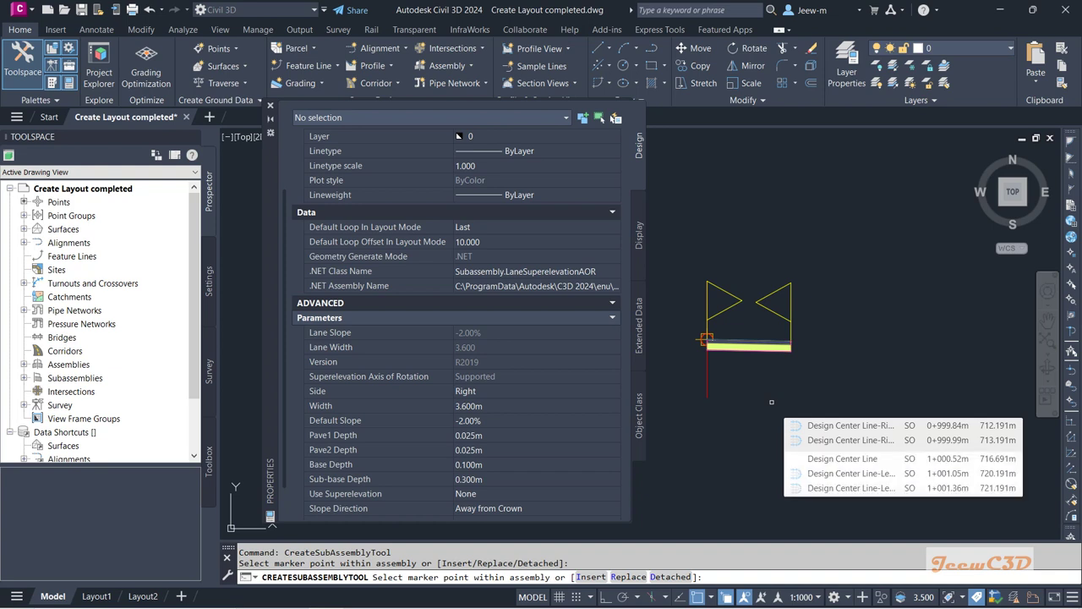
click(270, 109)
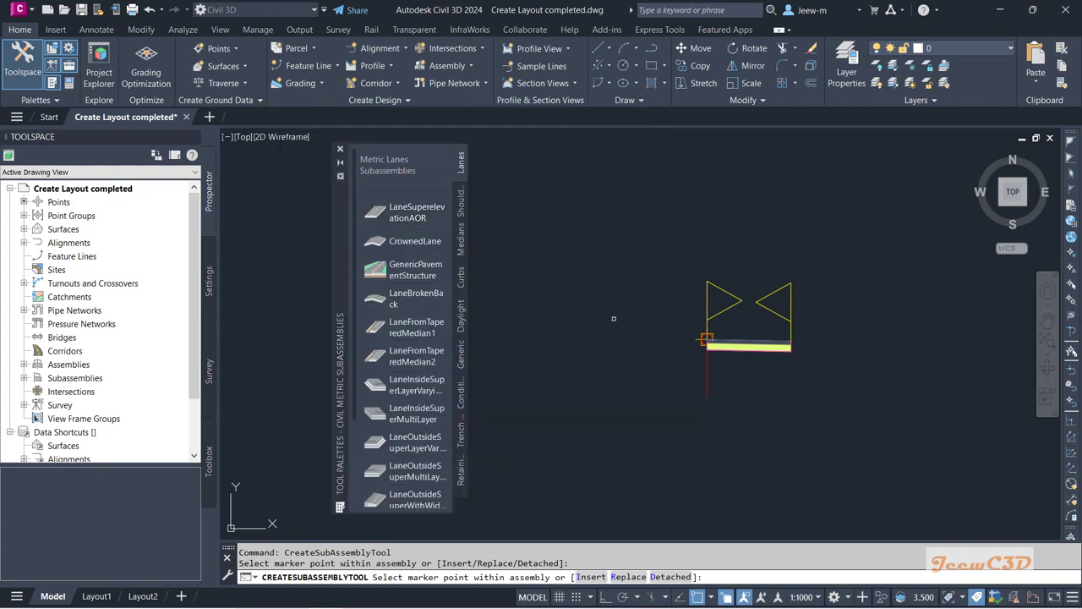
key(Escape)
scroll(727, 331, up, 5)
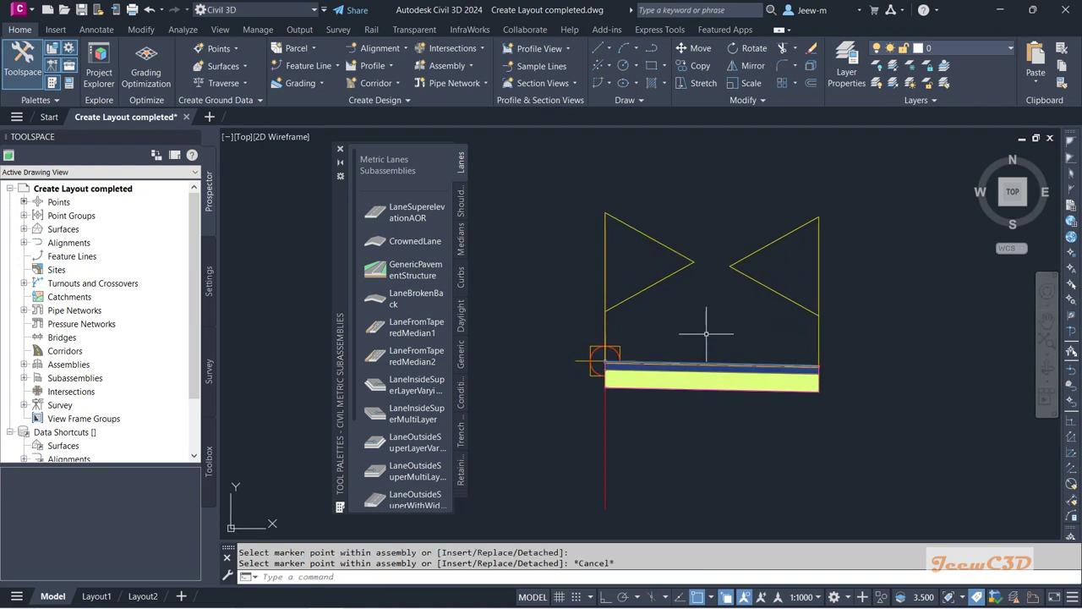
click(406, 207)
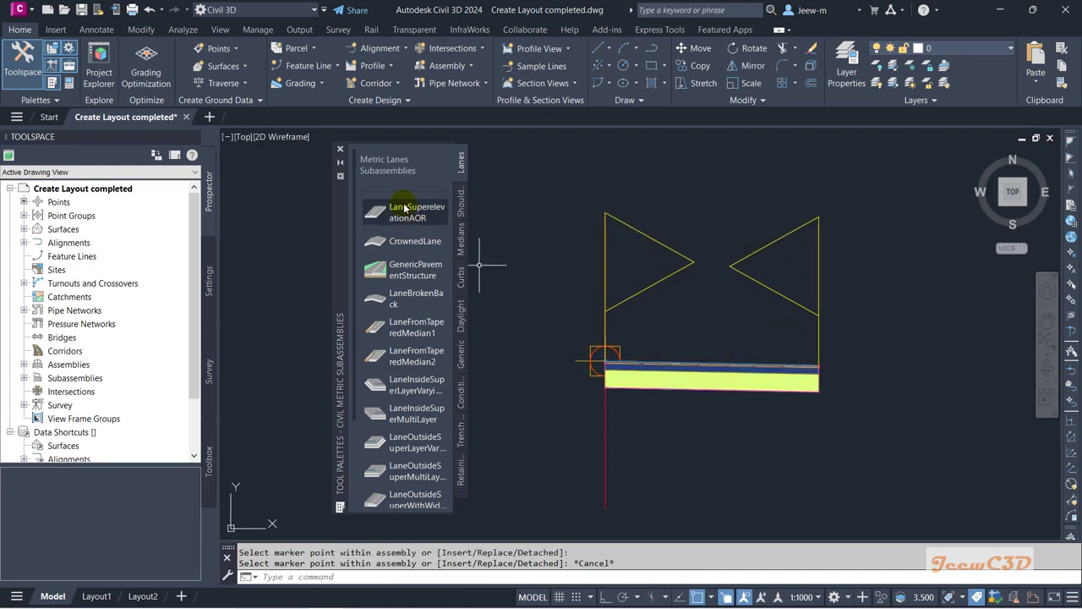
click(340, 148)
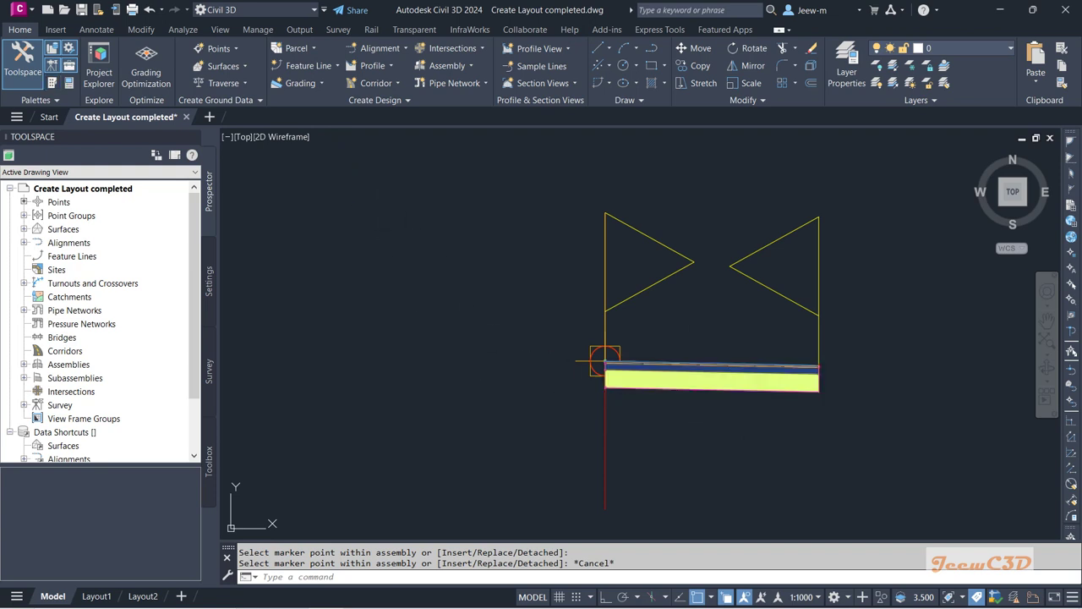
Rename the attached lane subassembly as "Lane R" in its subassembly properties.
click(695, 387)
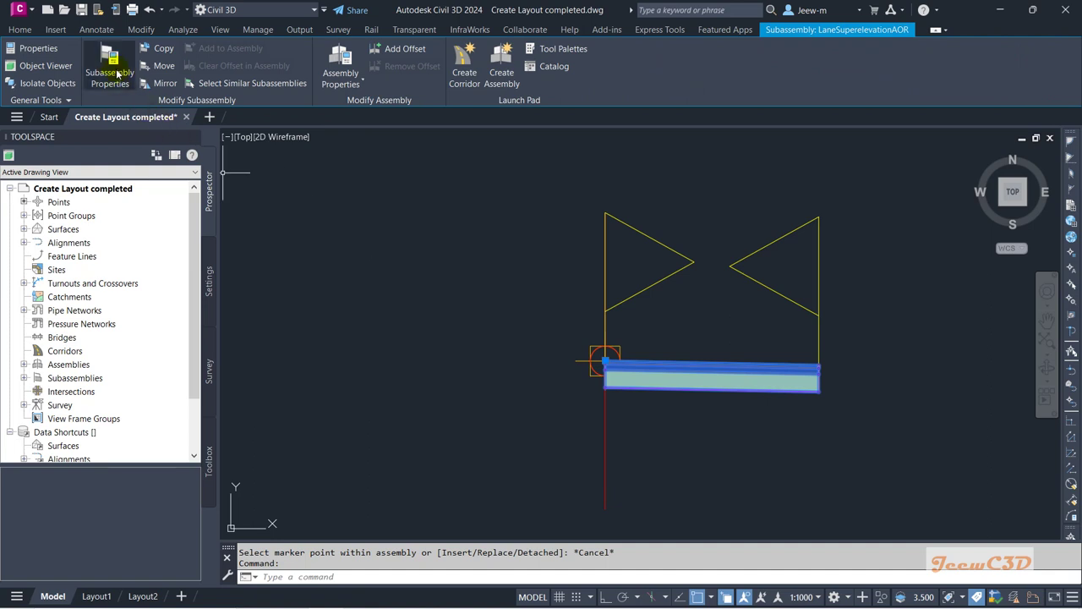
right_click(416, 285)
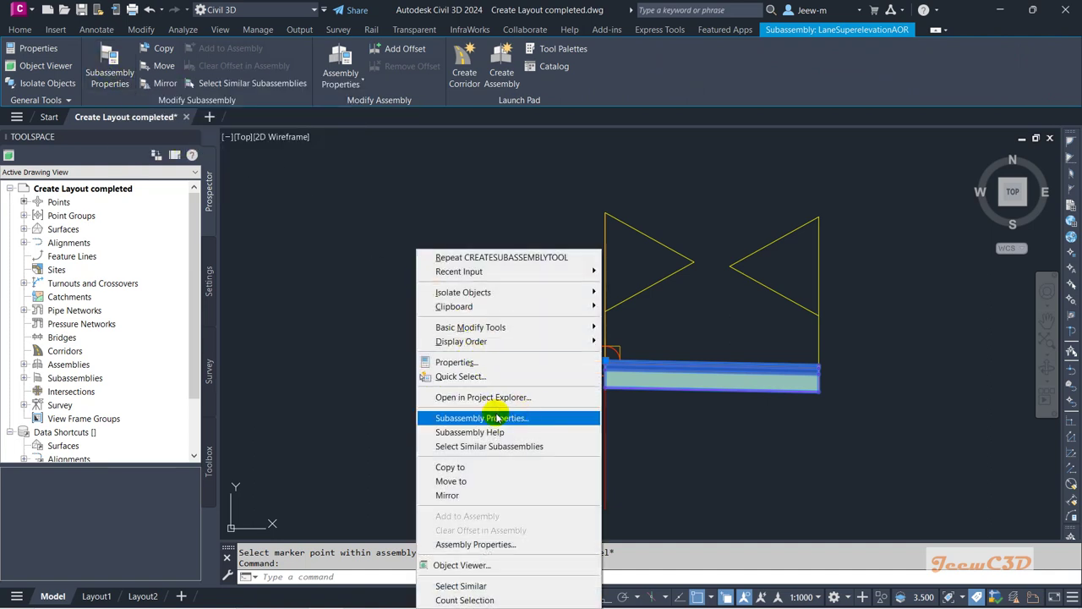
click(505, 420)
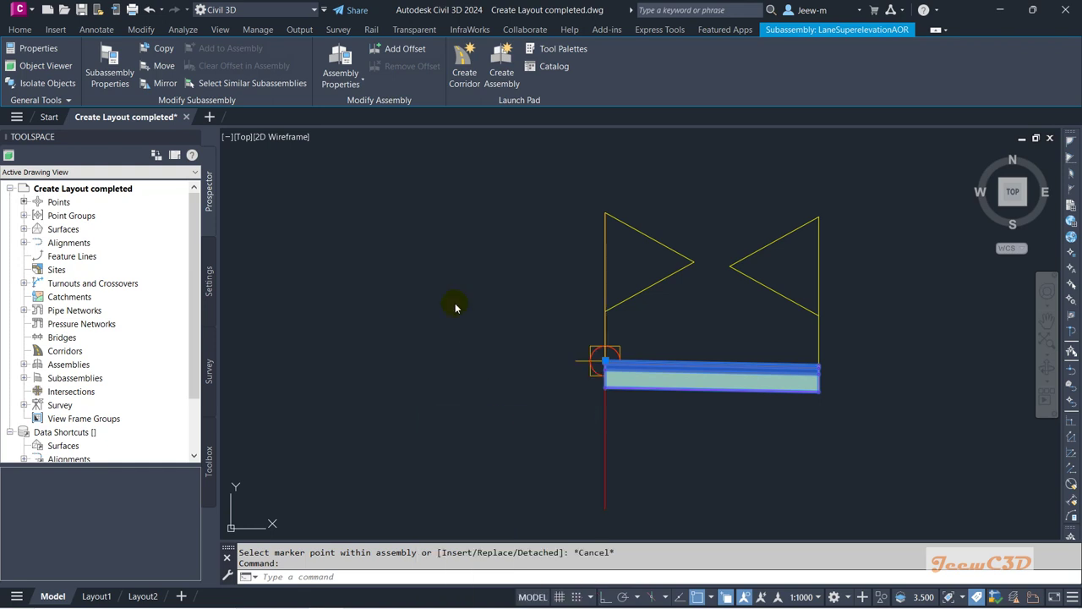
drag(477, 142, 294, 178)
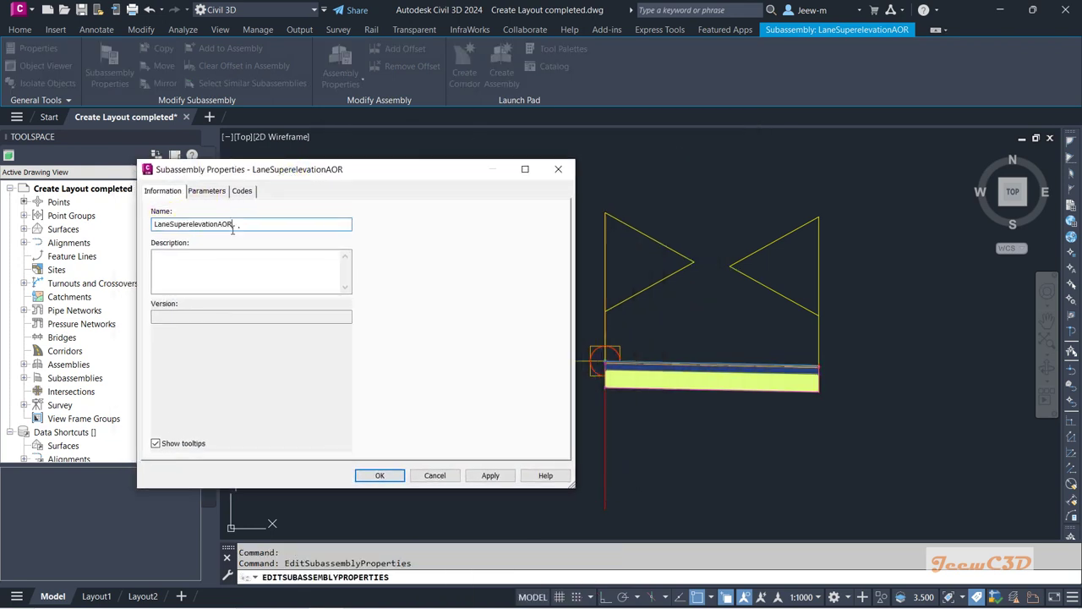
text(Lane R)
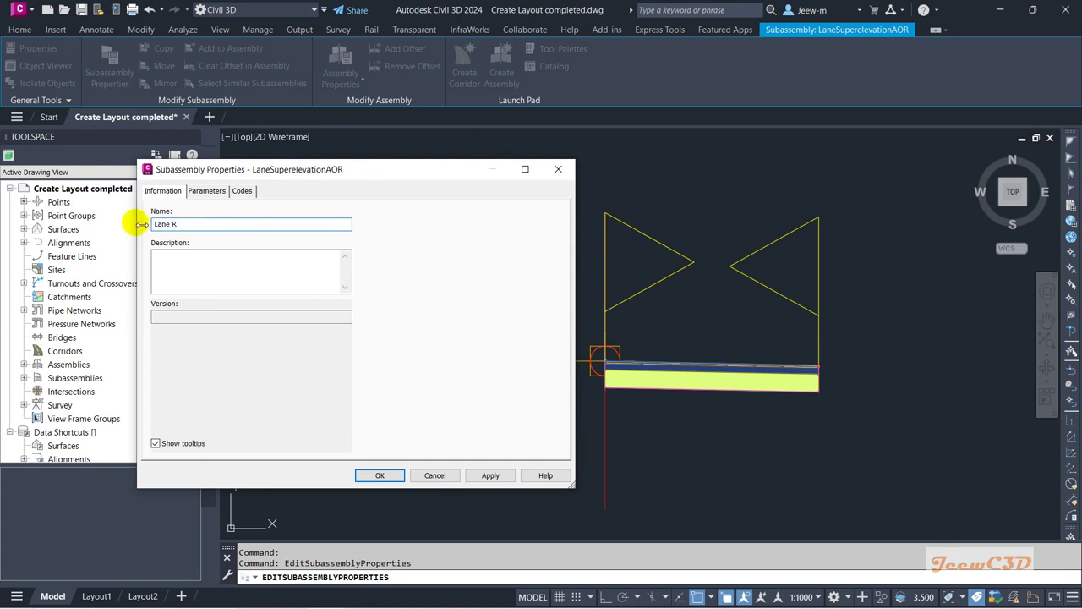
Set the Lane R subassembly's width to 3.5 m and its default slope to -2.5%.
click(210, 193)
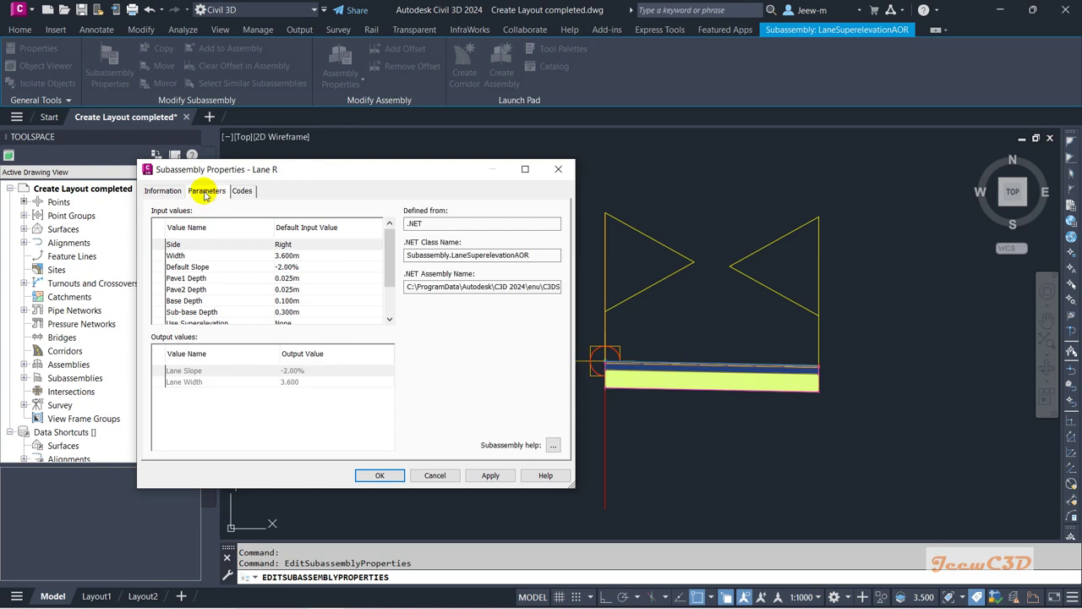
click(300, 256)
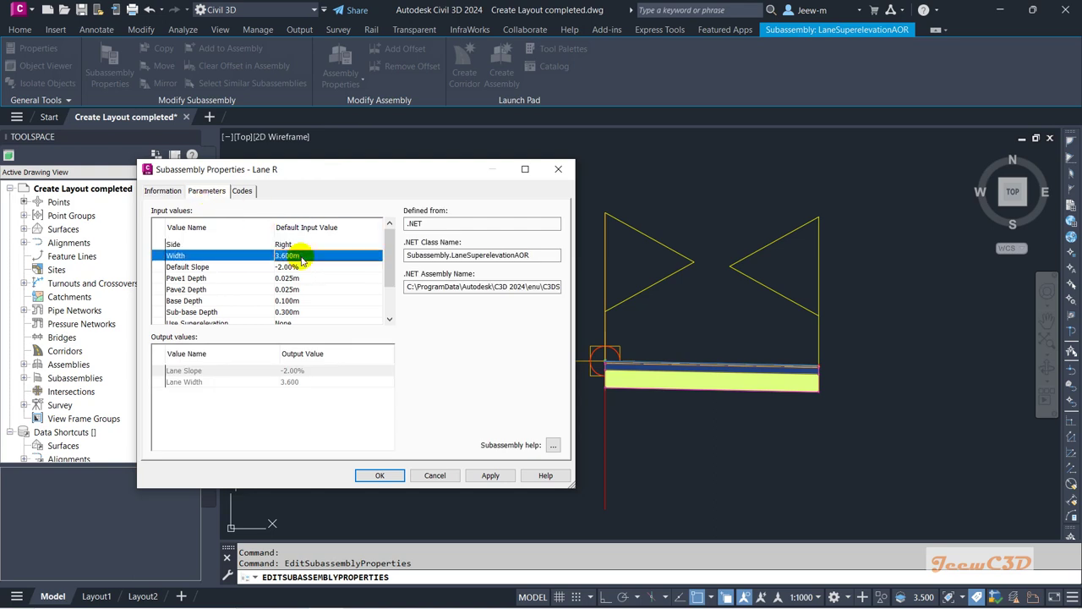
click(302, 256)
text(3.)
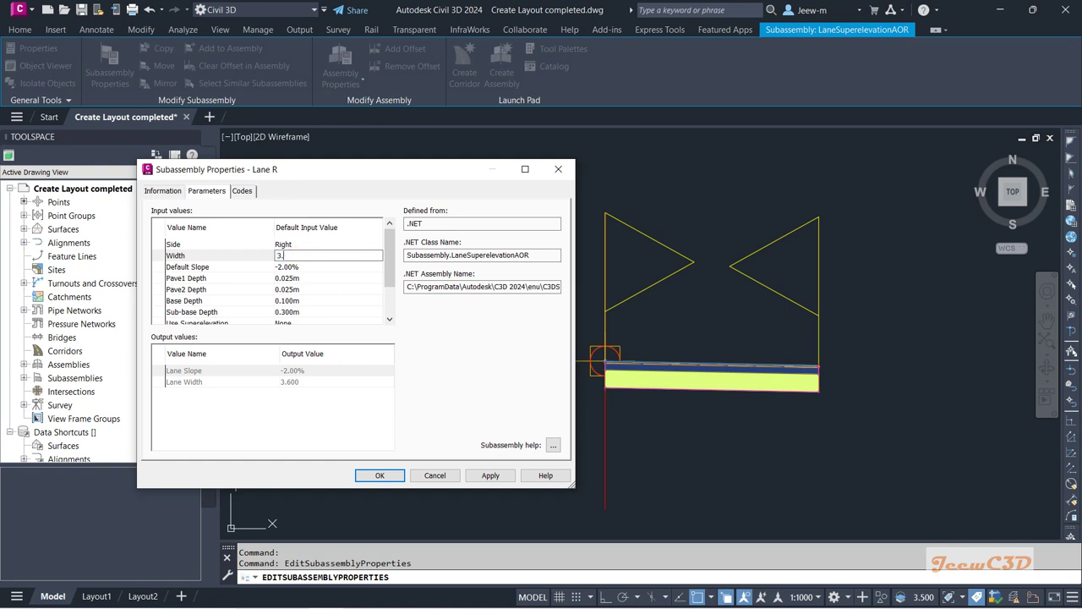
text(5)
key(Return)
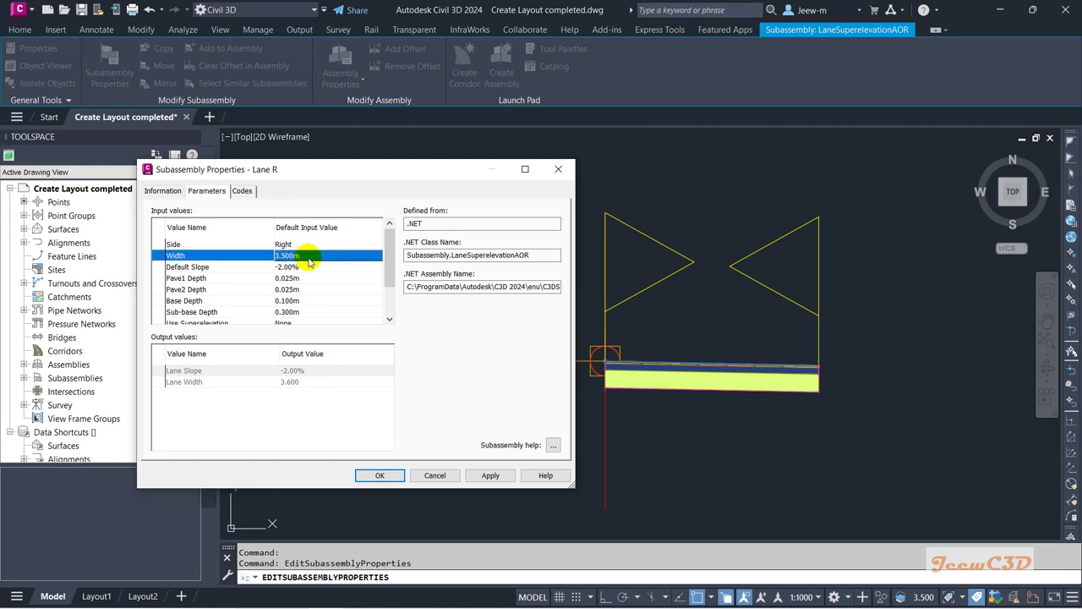
click(306, 267)
click(311, 267)
text(-2.5)
key(Return)
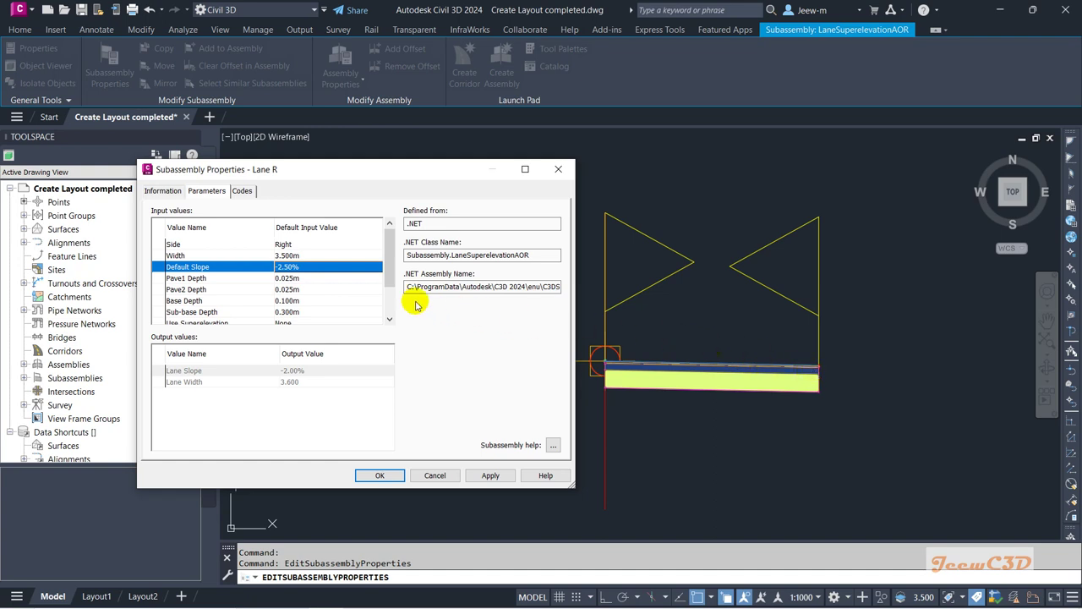
Enlarge the subassembly properties dialog and set both the Pave1 and Pave2 depths of Lane R to 0.05 m.
drag(365, 176, 374, 147)
drag(587, 467, 617, 531)
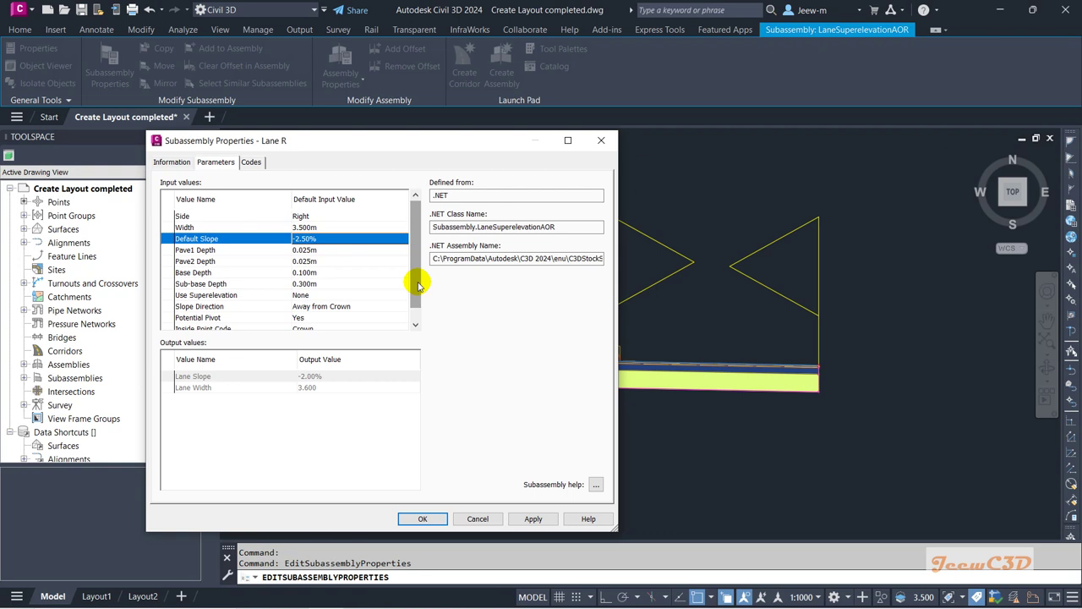
click(317, 250)
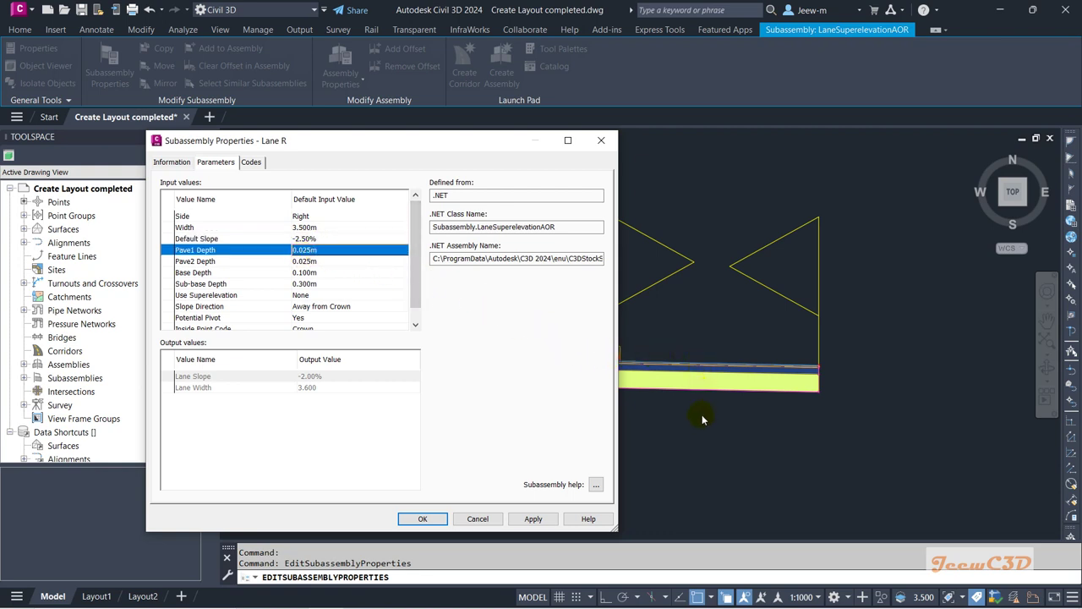
click(313, 250)
text(0.0)
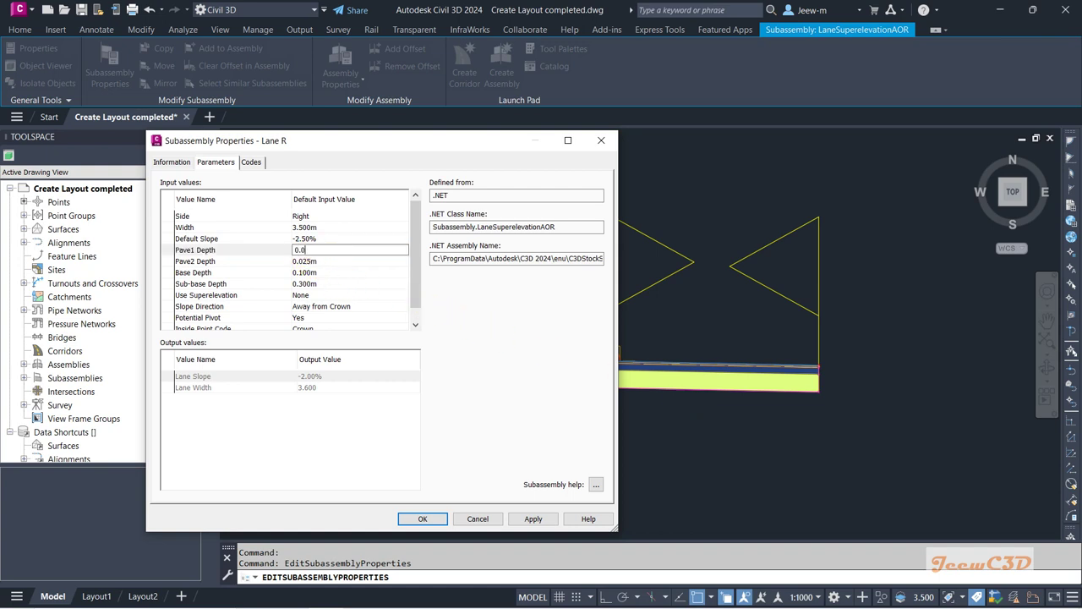
text(5)
key(Return)
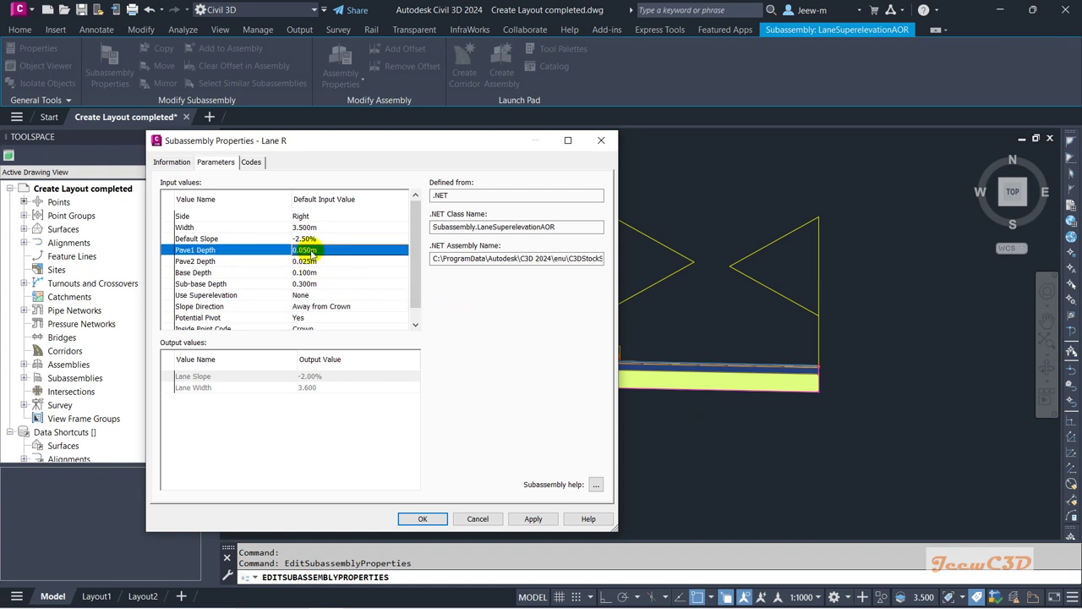
click(331, 256)
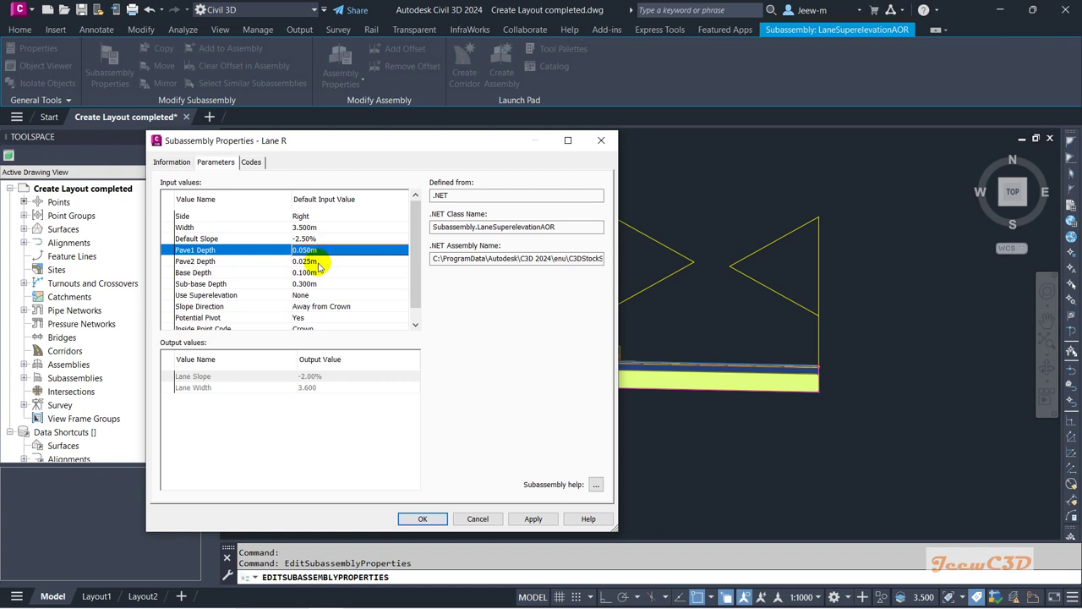
click(321, 261)
click(320, 263)
text(0.)
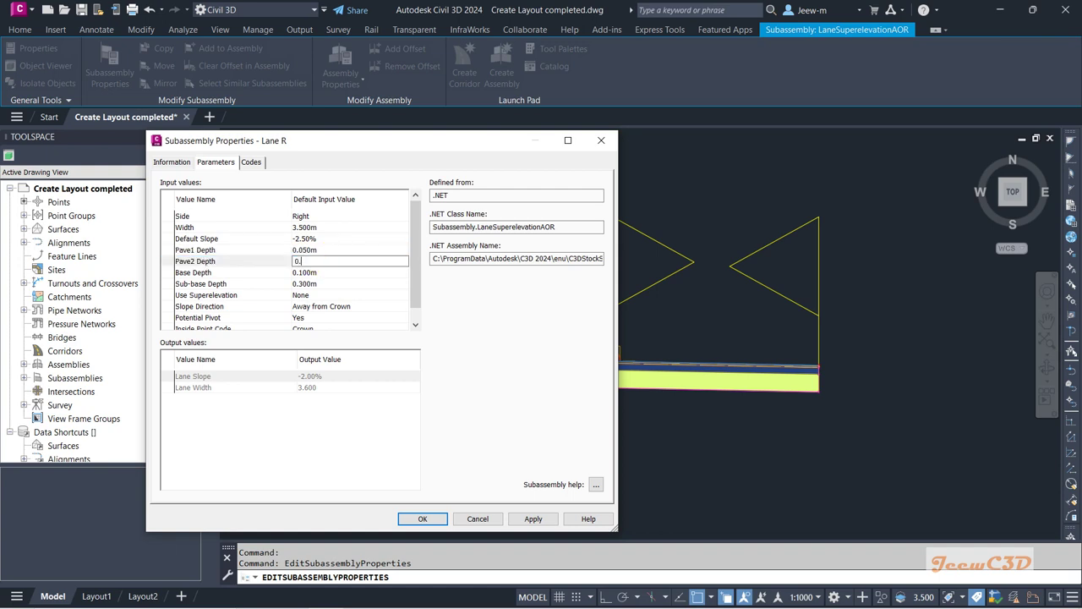
key(Return)
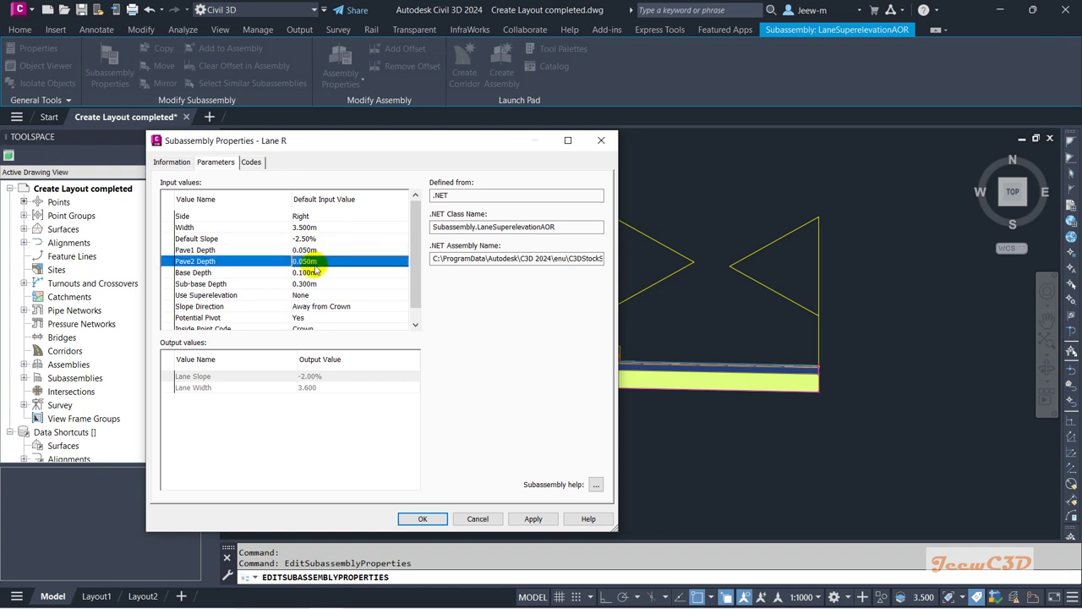
Review Lane R's base depth, sub-base depth, slope direction and the available Use Superelevation options.
click(313, 272)
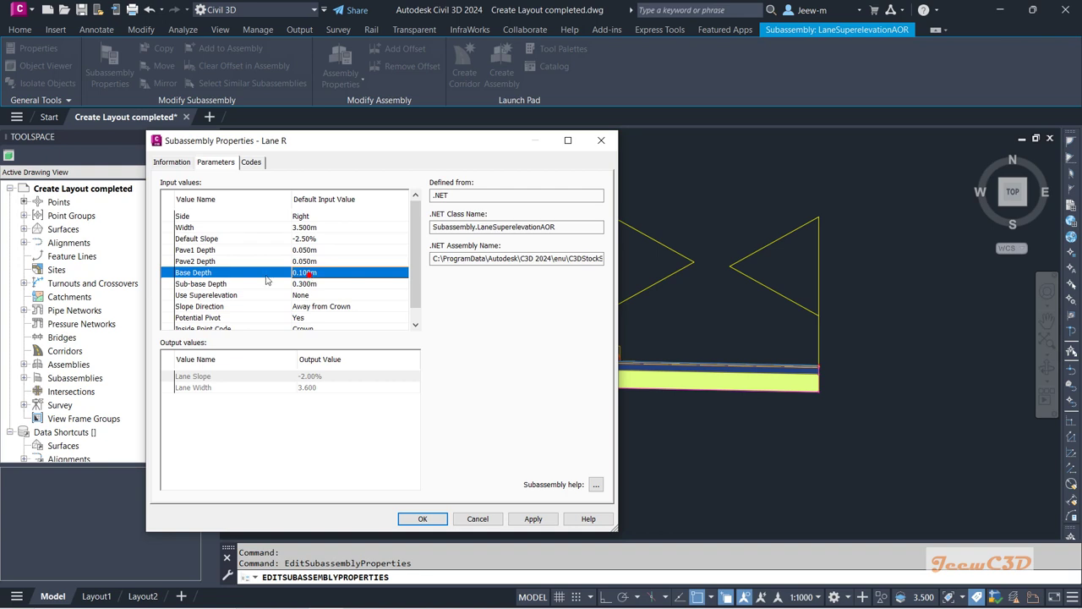
click(339, 278)
click(328, 284)
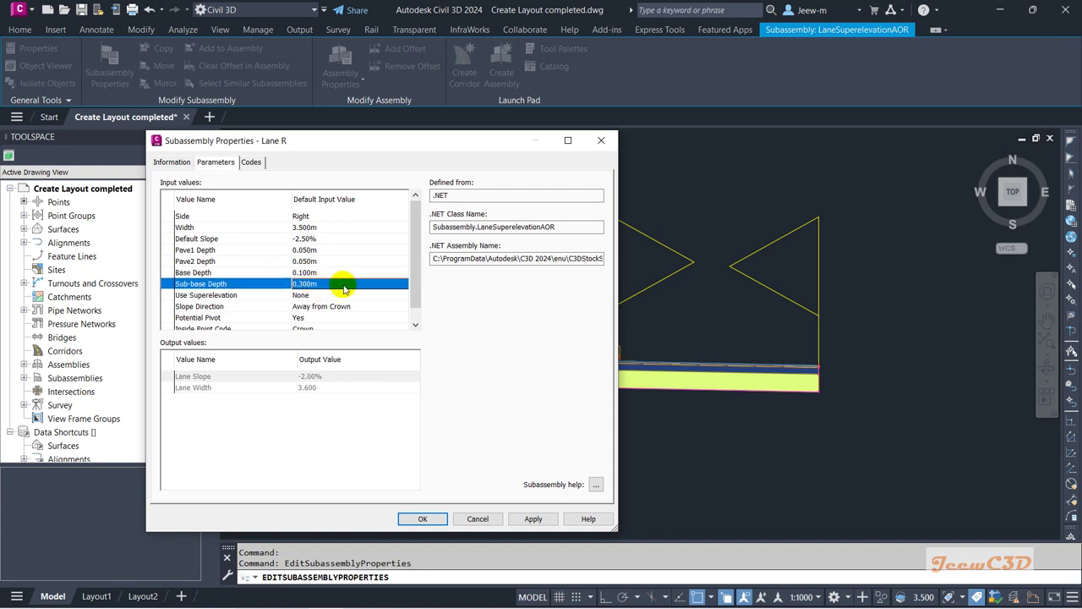
scroll(406, 296, down, 1)
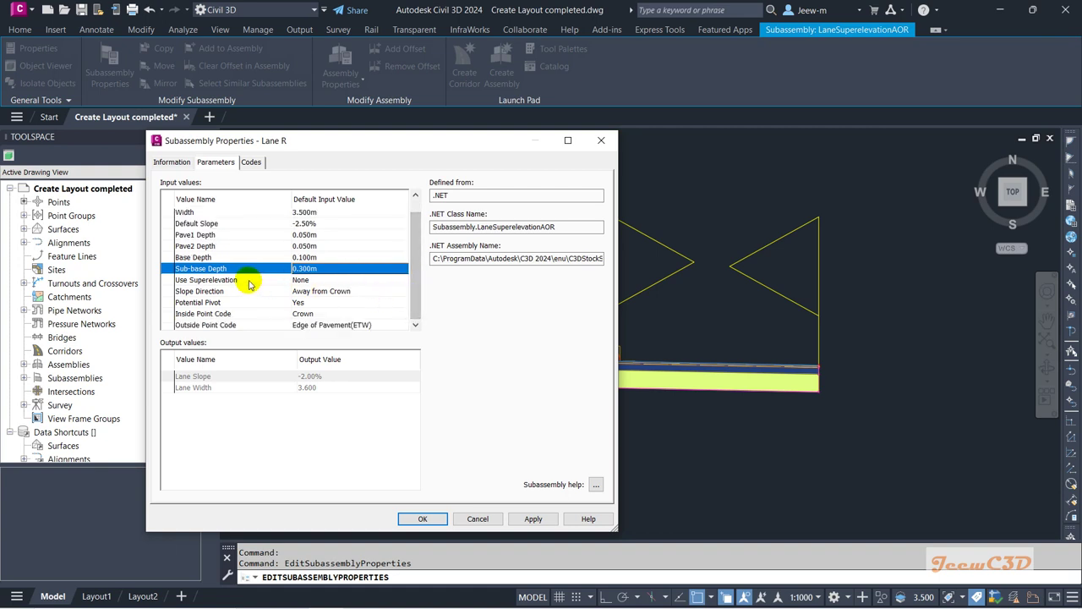
click(330, 280)
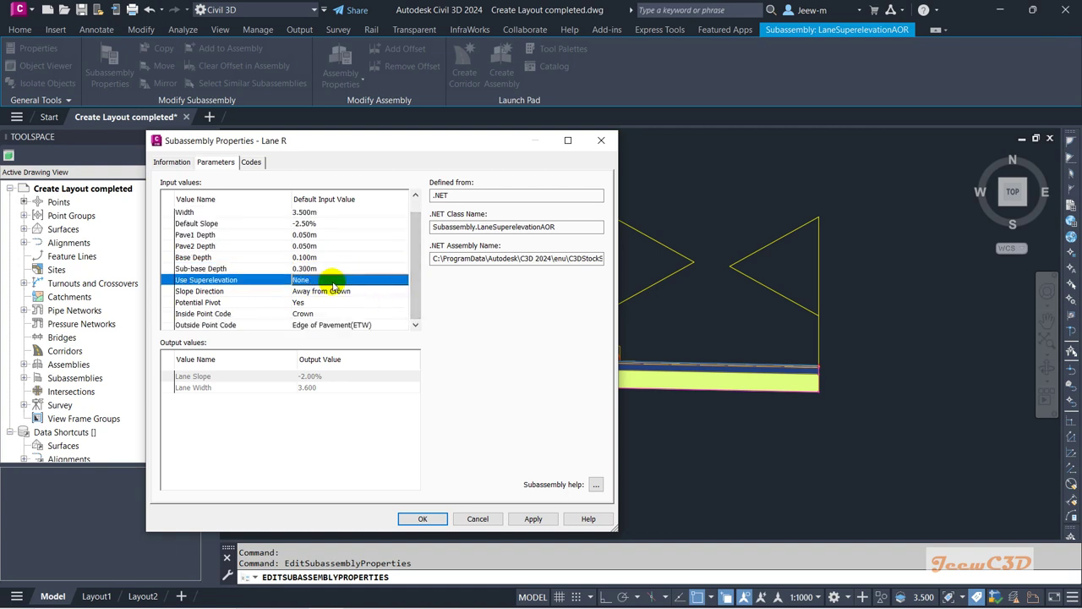
click(333, 284)
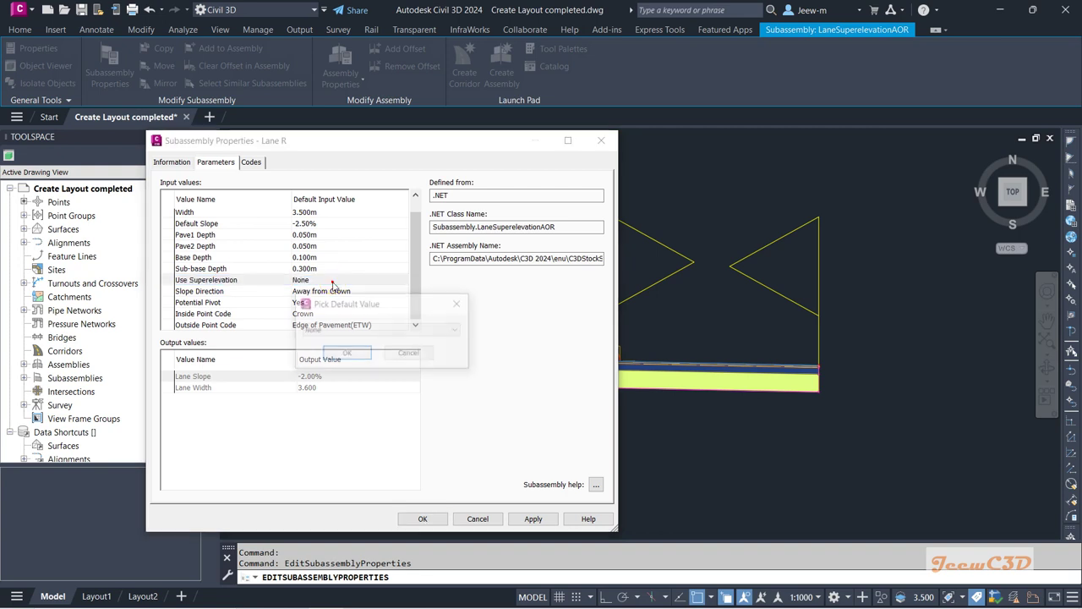
click(342, 330)
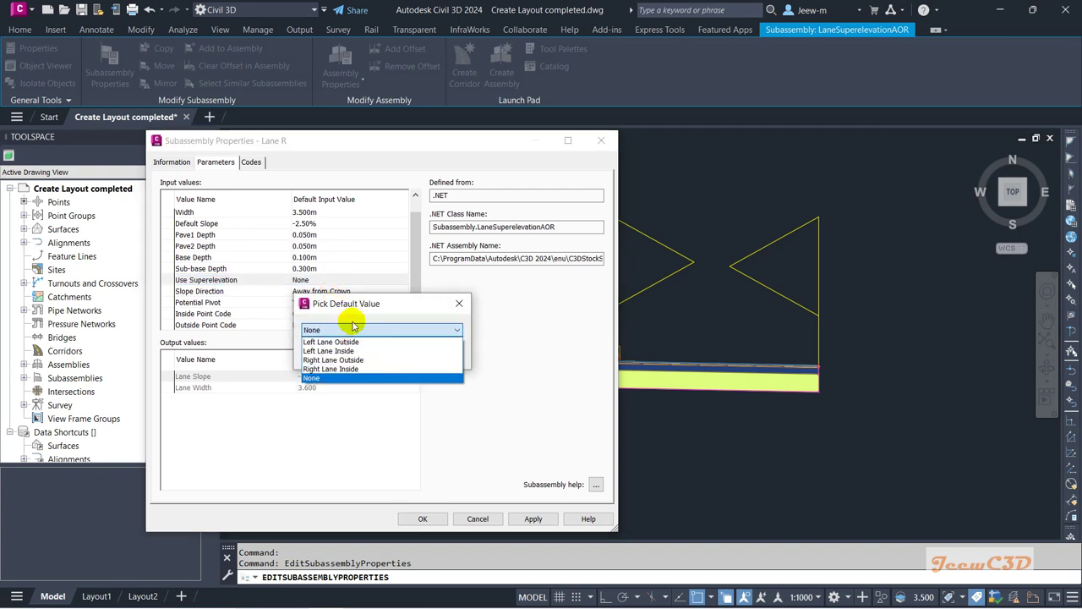
click(461, 307)
click(461, 305)
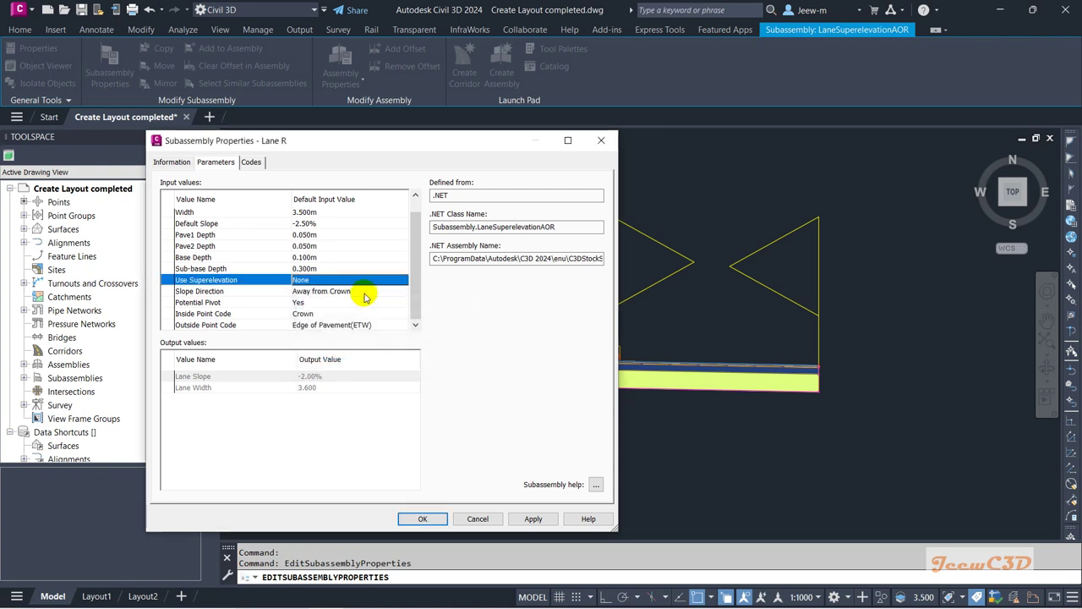
click(347, 291)
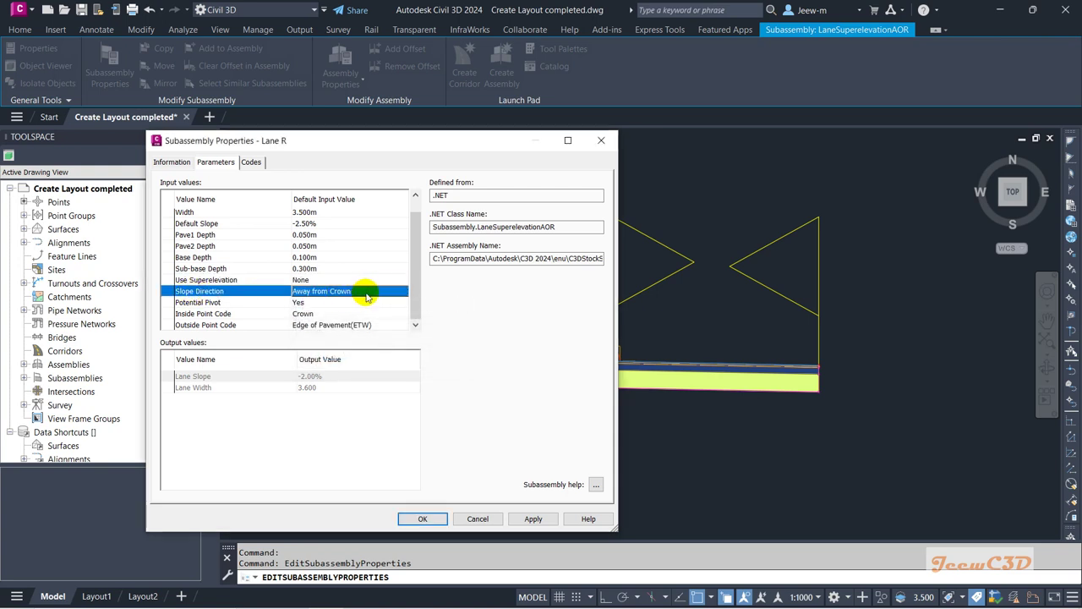
Set Lane R's Potential Pivot to No and apply the edited parameters to the lane.
click(230, 303)
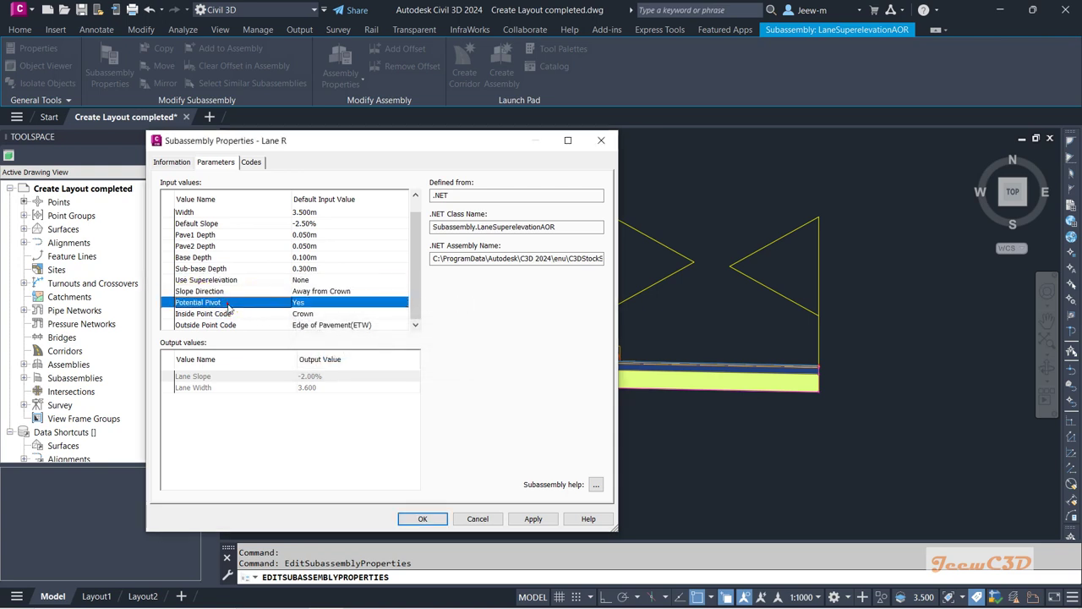
click(322, 306)
click(329, 329)
click(334, 347)
click(338, 352)
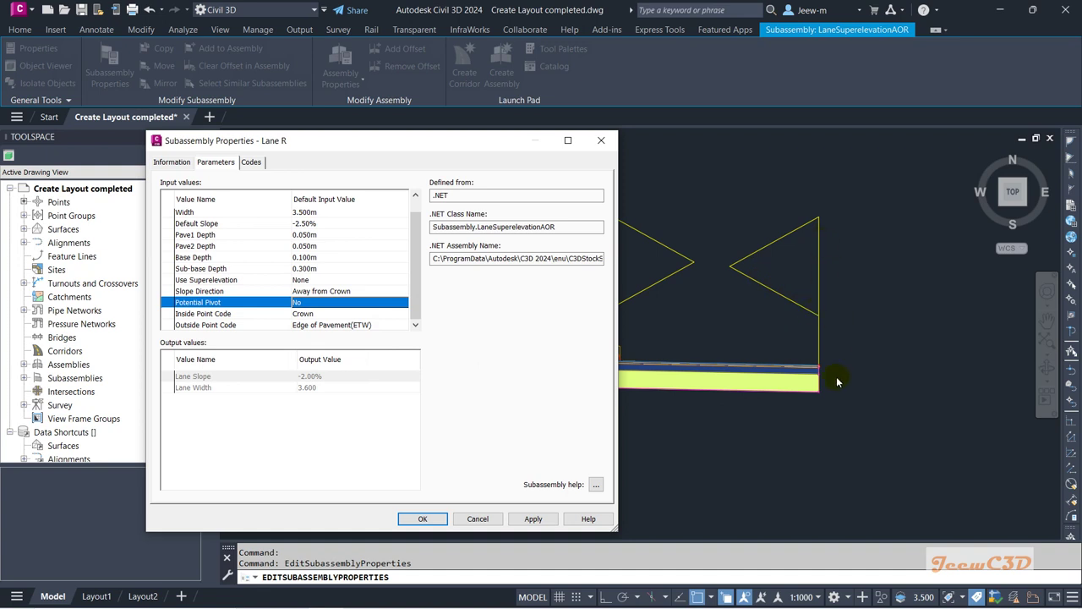
drag(442, 142, 343, 116)
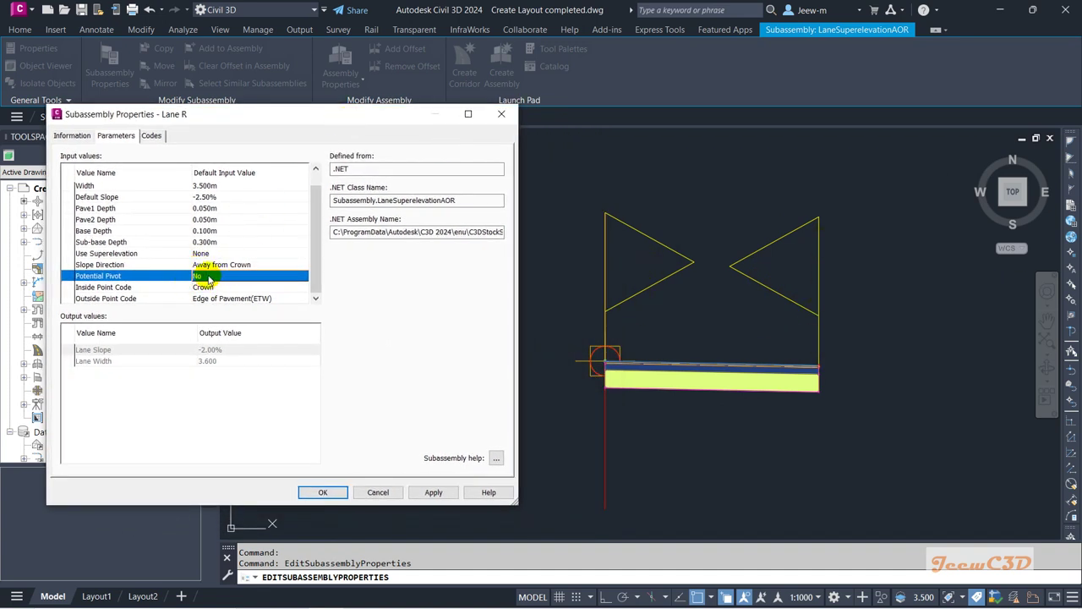
click(434, 493)
click(431, 492)
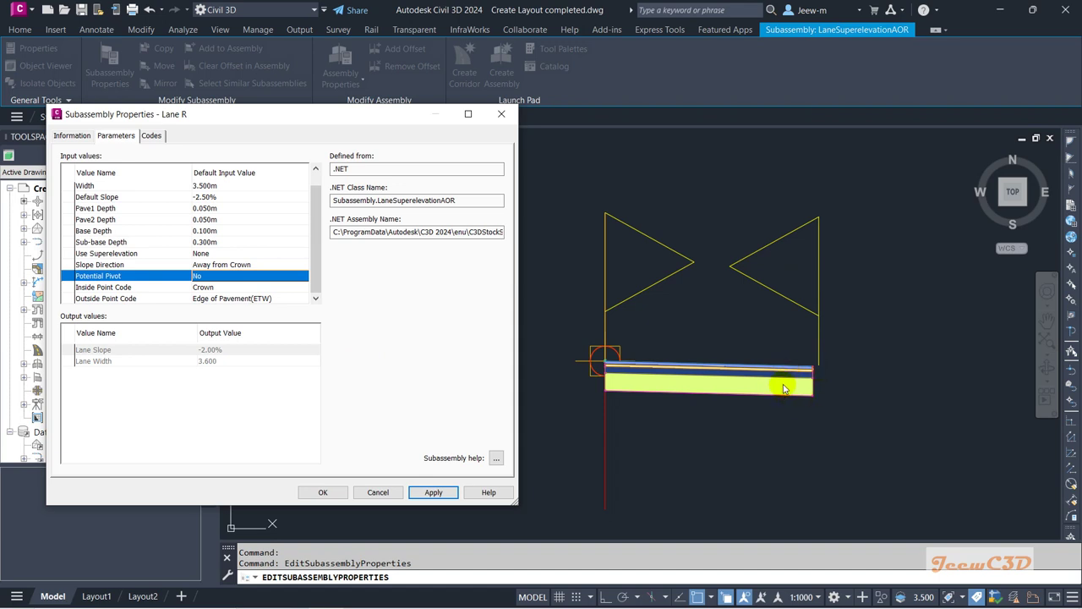
Set Lane R's base depth to 0.2 m and apply it to the lane section.
click(214, 231)
click(221, 232)
text(0.2)
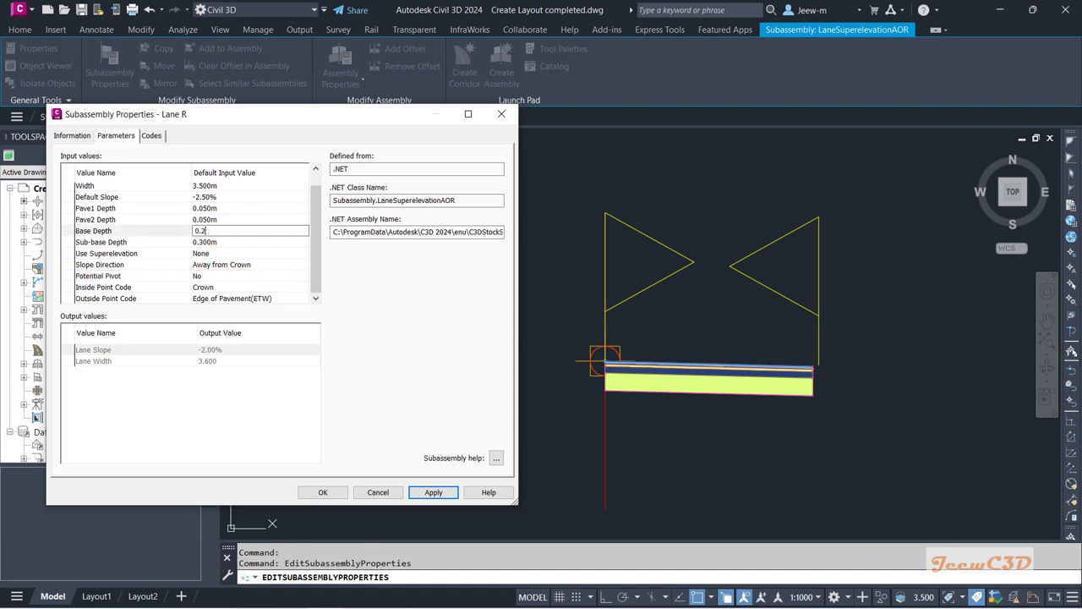
key(Return)
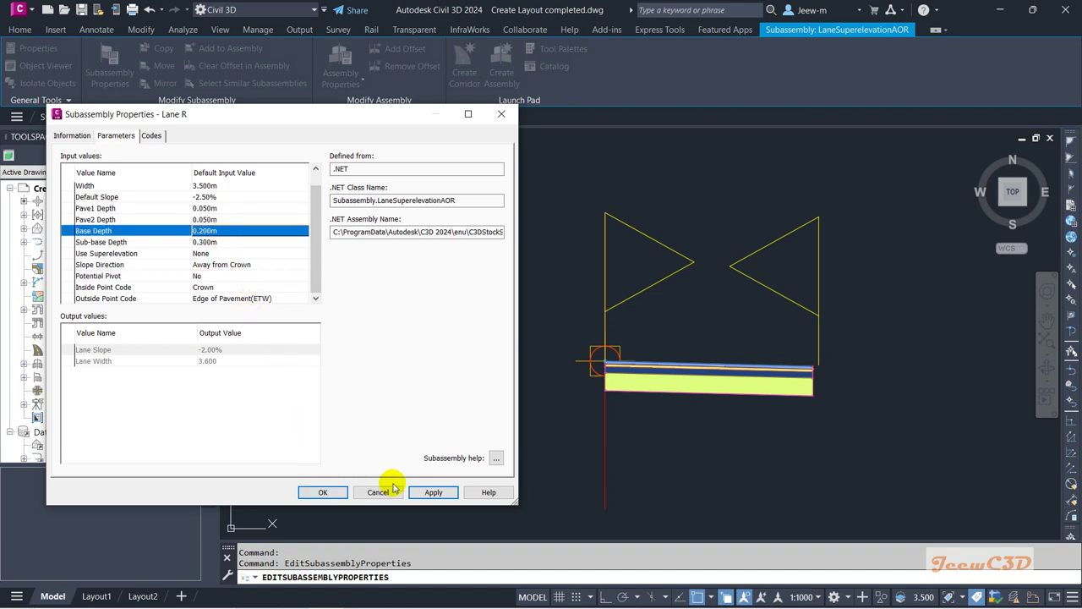
click(434, 492)
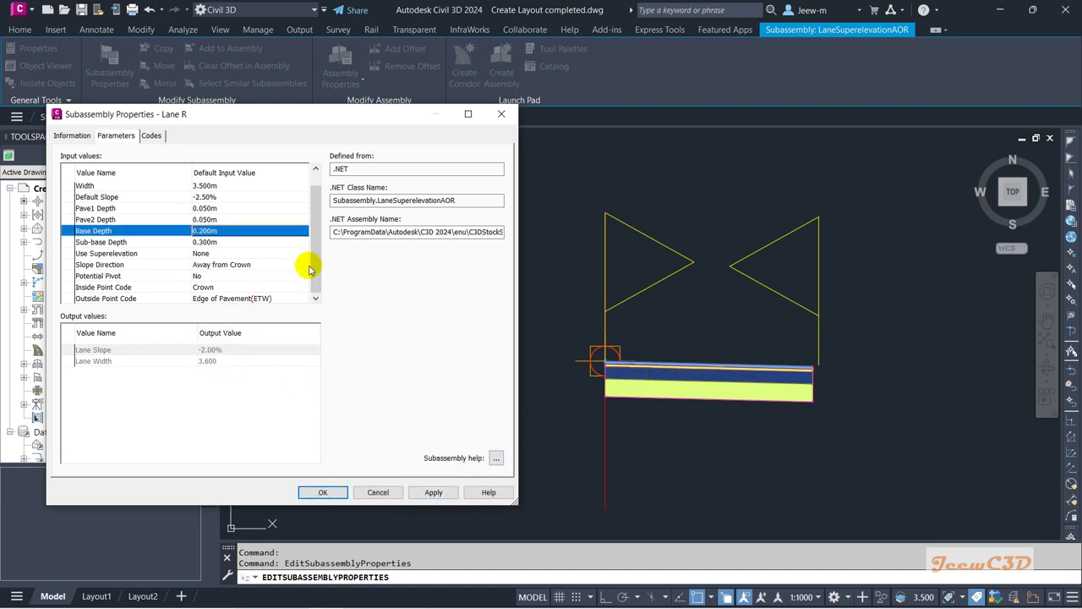
Set Lane R's outside point code to Edge of Lane(Lane) and accept the subassembly properties.
click(205, 287)
click(208, 298)
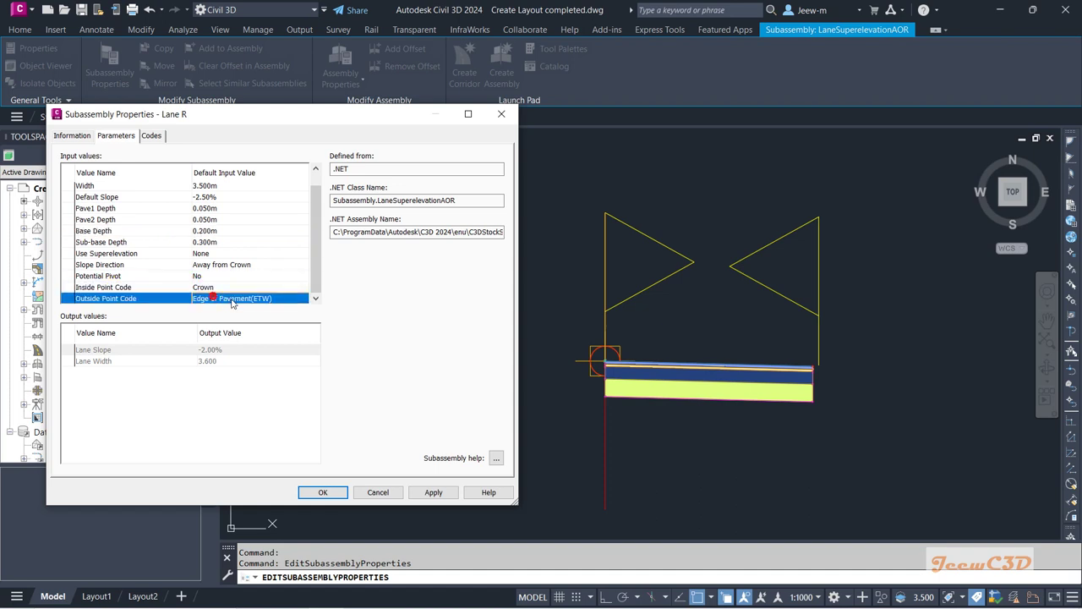
double_click(283, 299)
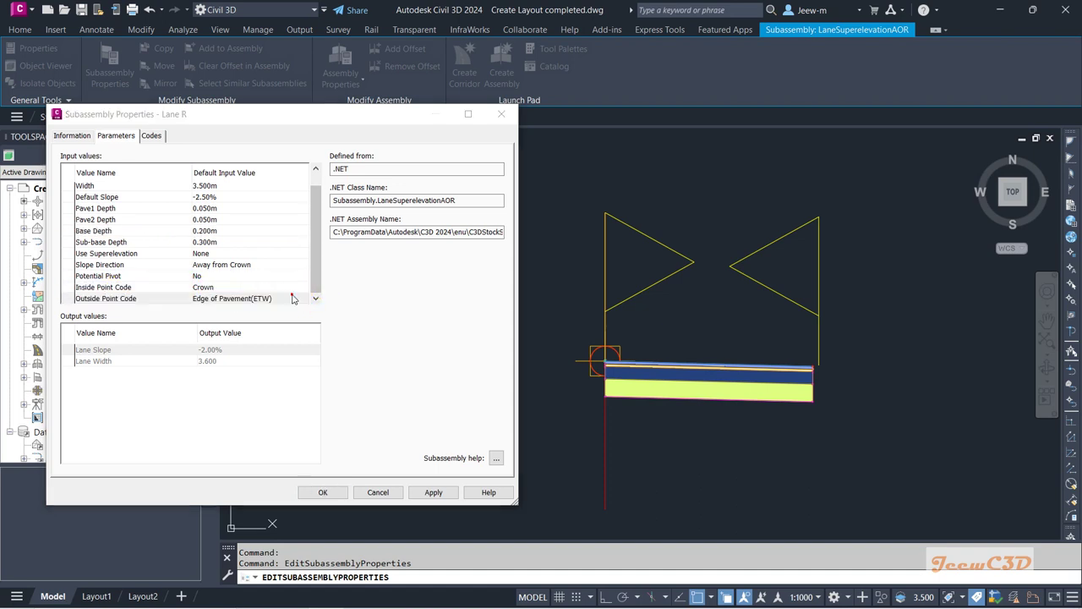
click(285, 304)
click(246, 334)
click(240, 329)
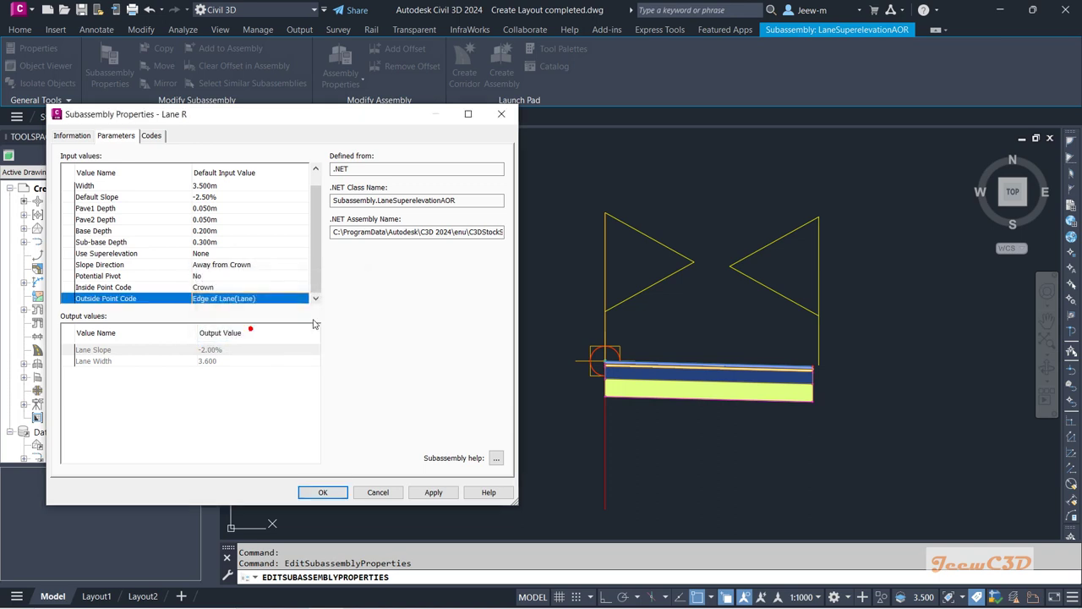
click(324, 492)
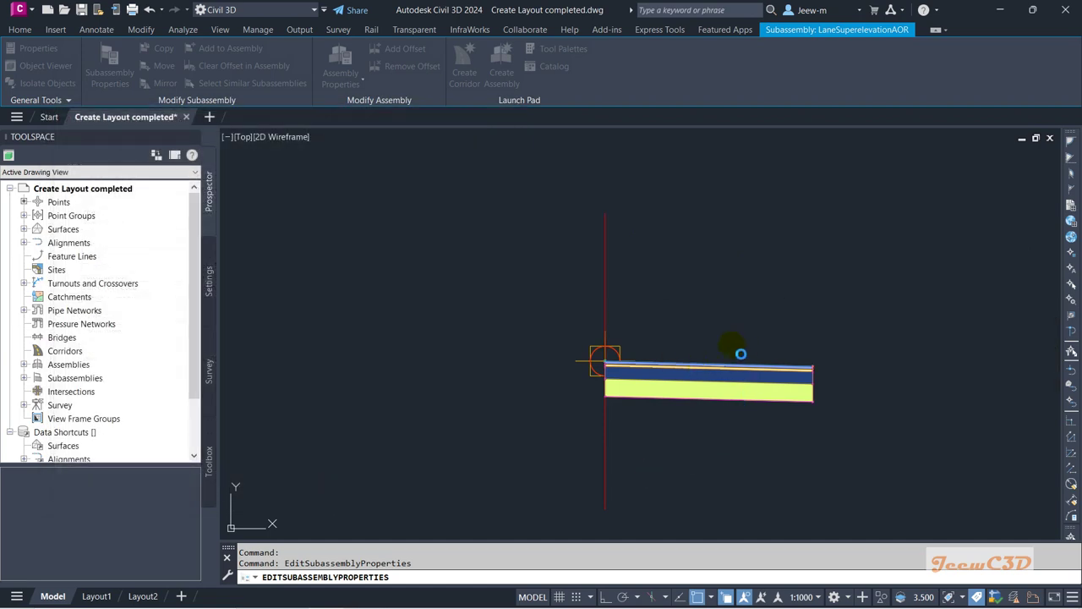
Copy the Lane R subassembly onto the top marker point at its outer edge.
middle_drag(761, 354, 603, 301)
key(Escape)
scroll(577, 348, down, 2)
key(Escape)
scroll(587, 358, up, 2)
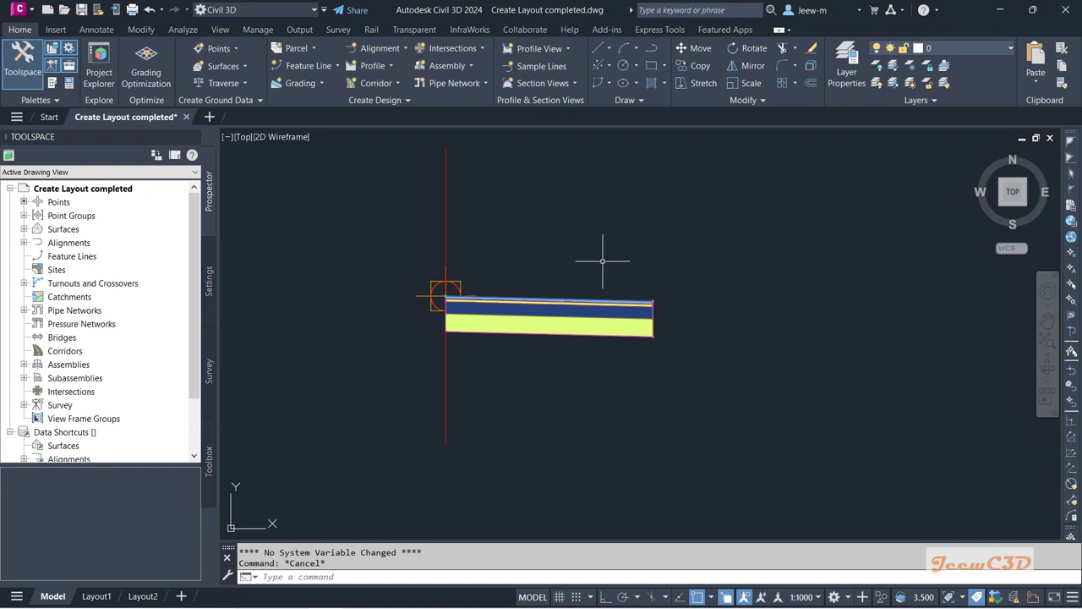
mouse_move(546, 358)
middle_down()
mouse_move(464, 381)
mouse_move(459, 394)
middle_up()
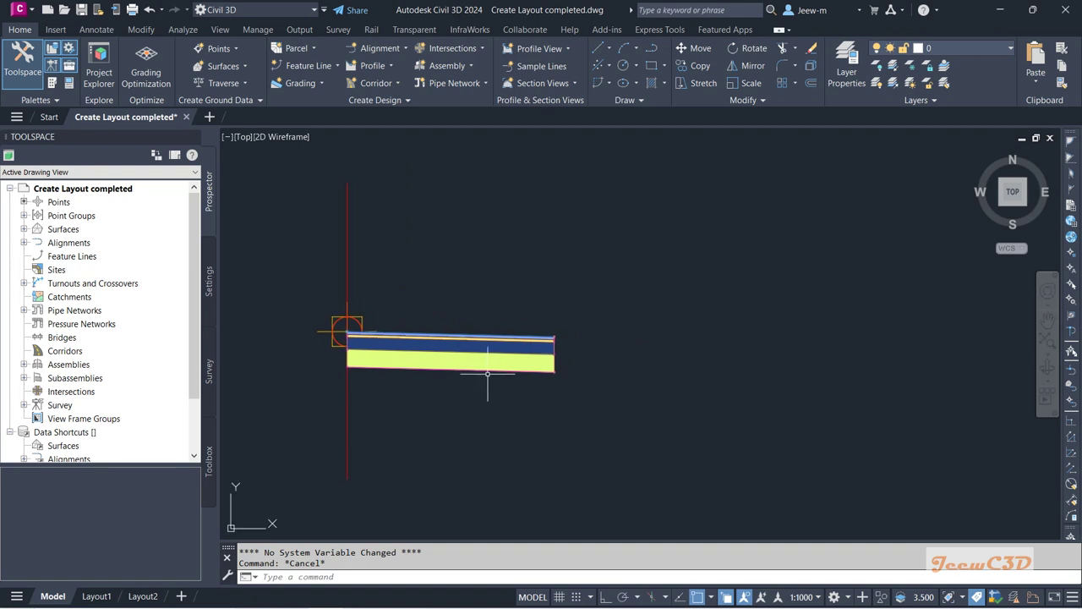
click(490, 369)
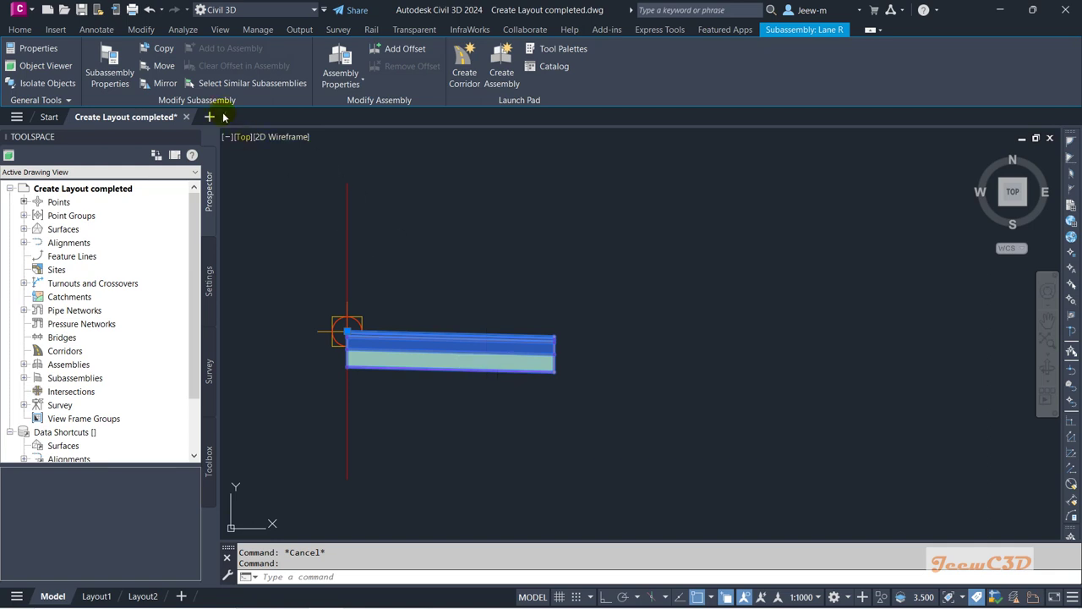
click(163, 53)
scroll(557, 325, up, 7)
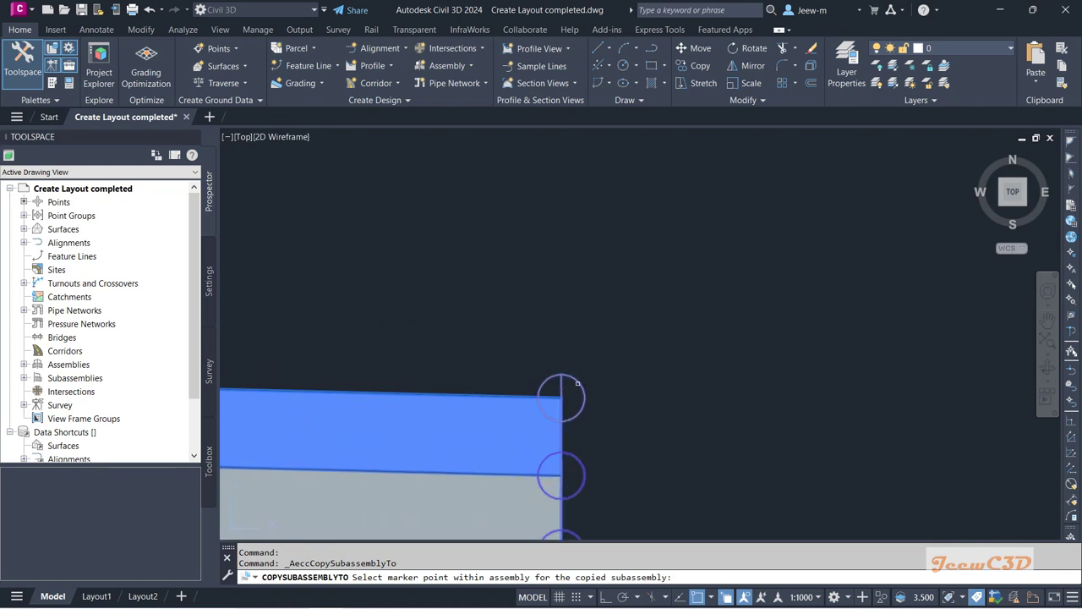
click(561, 391)
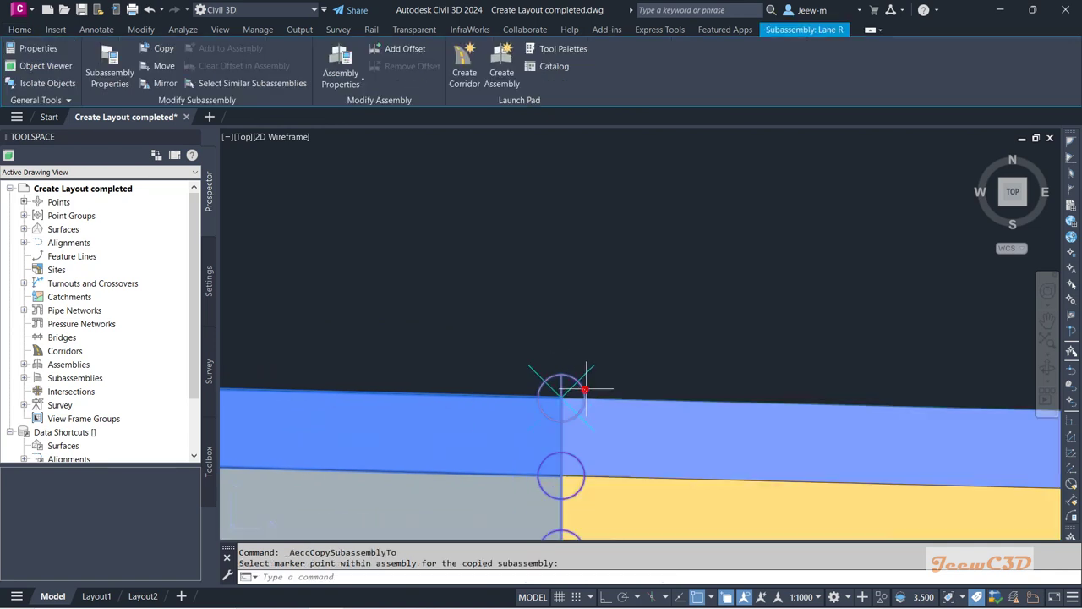
scroll(633, 322, down, 6)
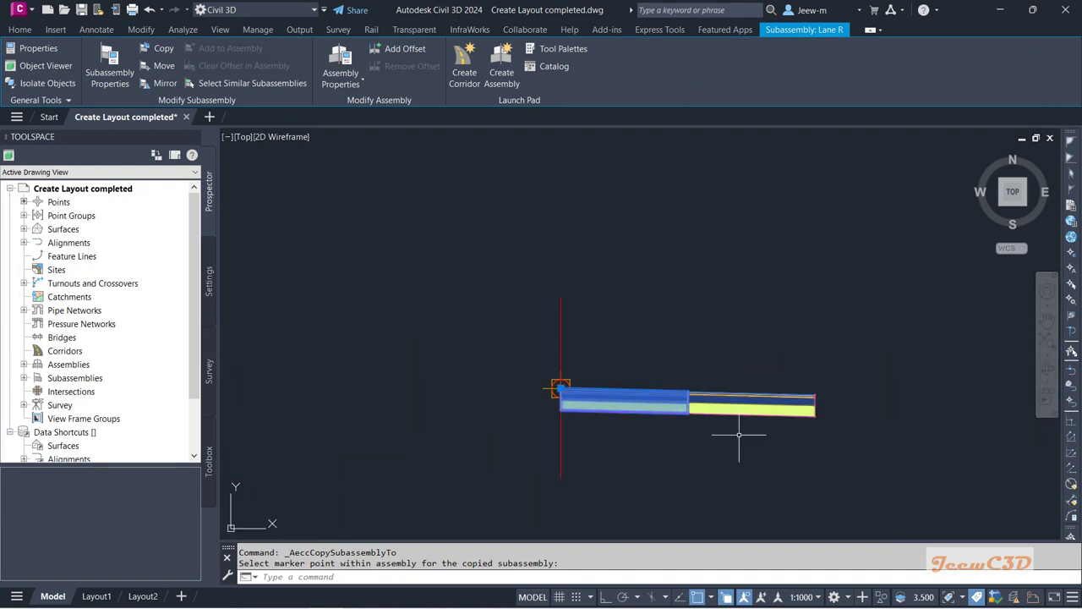
key(Escape)
key(Escape)
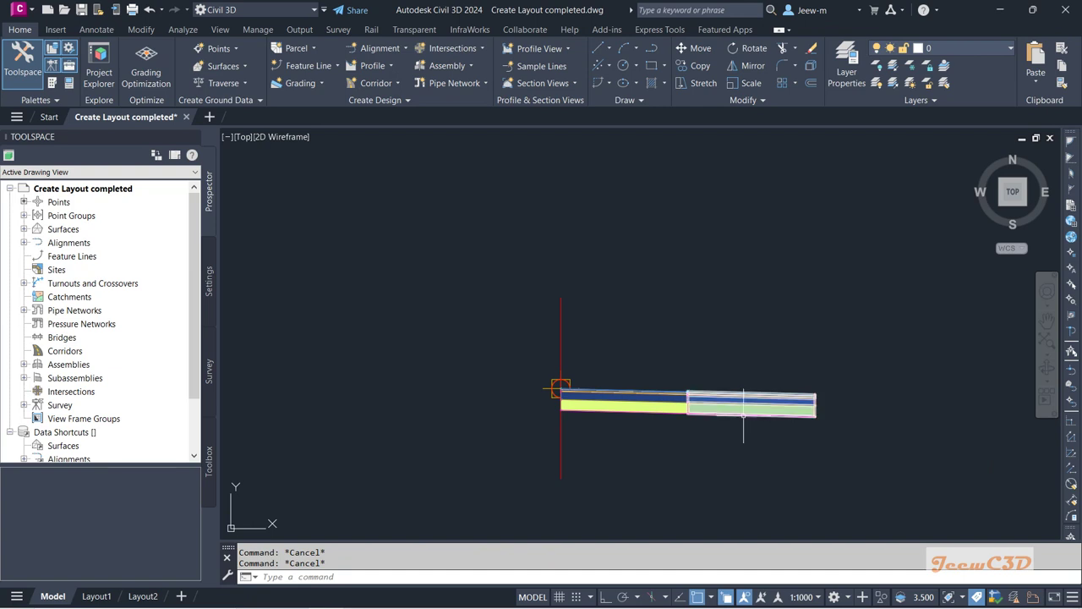
Rename the copied outer lane subassembly as Shoulder R and set its width to 1 m.
click(743, 415)
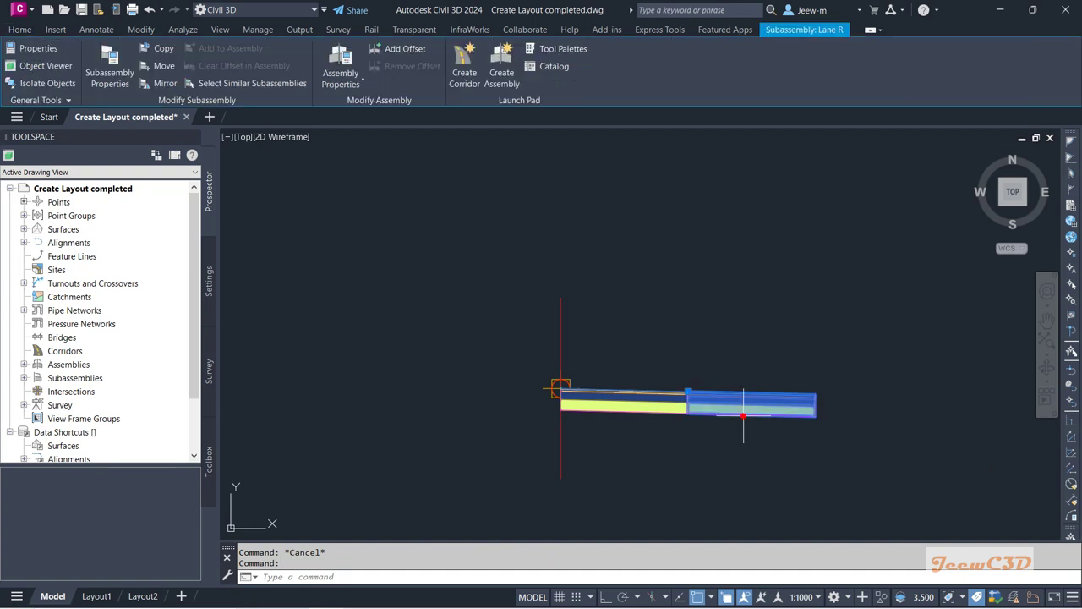
click(105, 68)
text(Shoulder R)
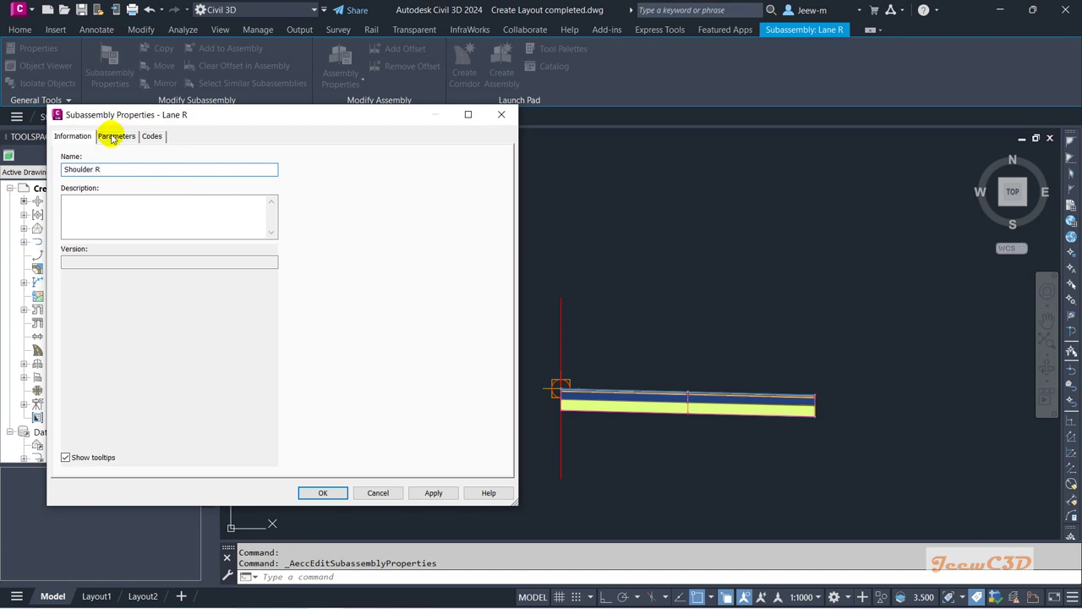
click(115, 136)
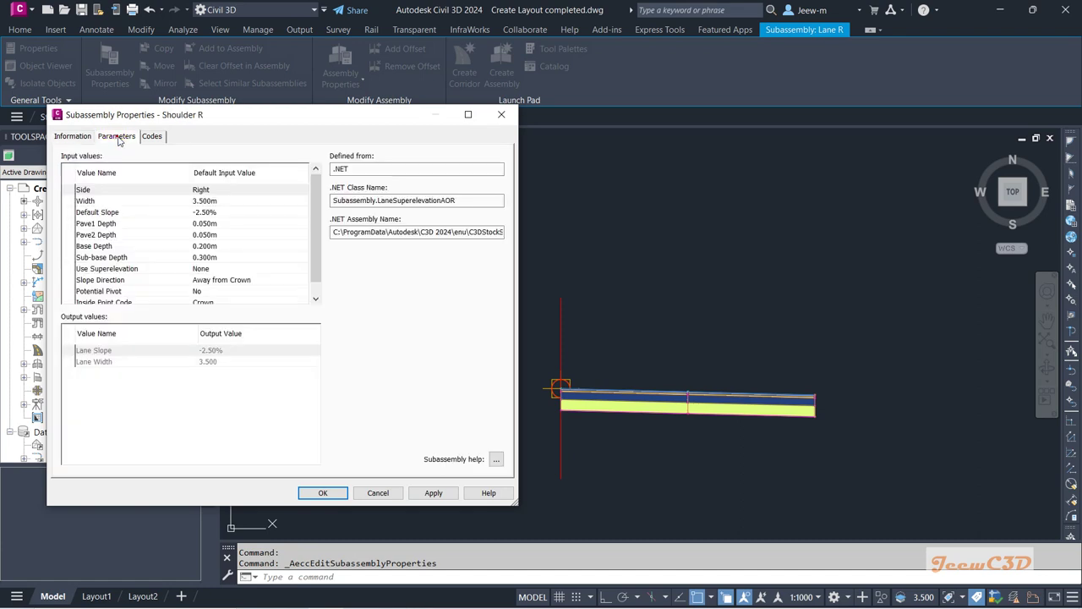
click(204, 200)
click(204, 200)
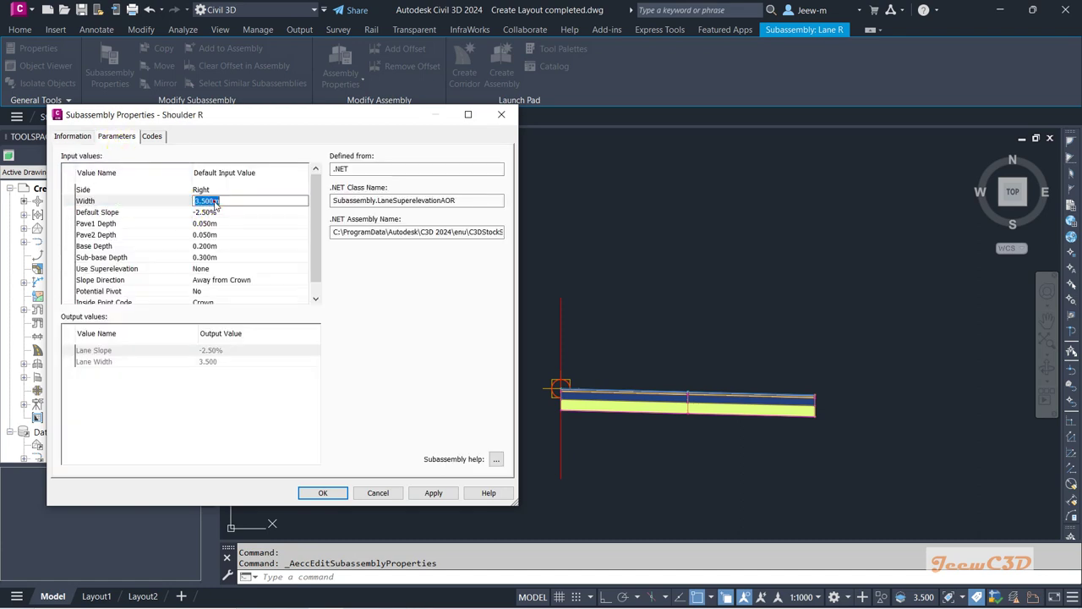
text(1)
key(Return)
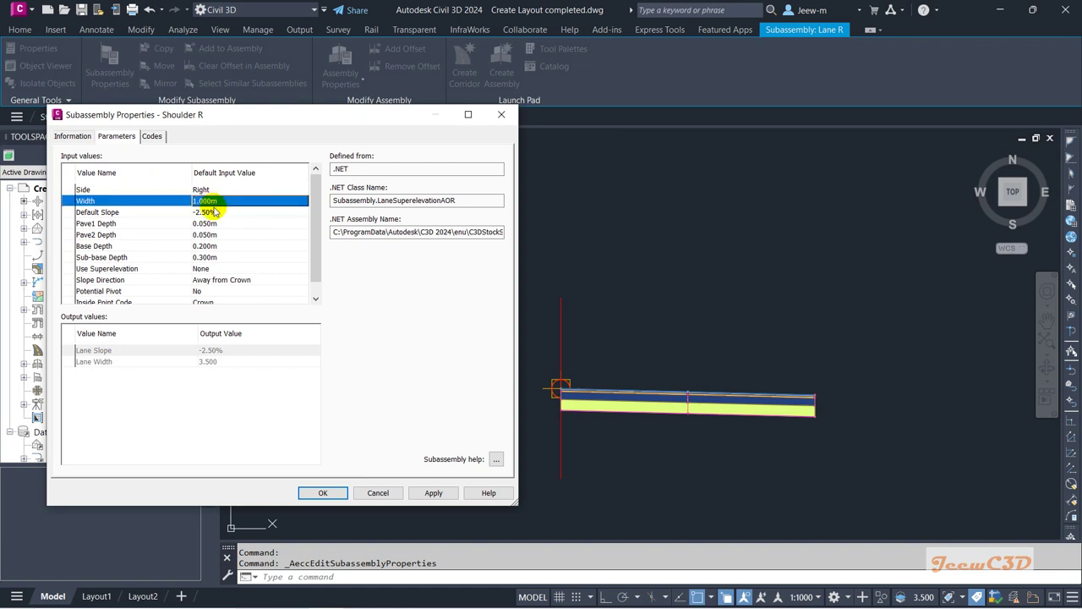
Set Shoulder R's inside point code to Edge of Lane(Lane).
scroll(320, 277, down, 1)
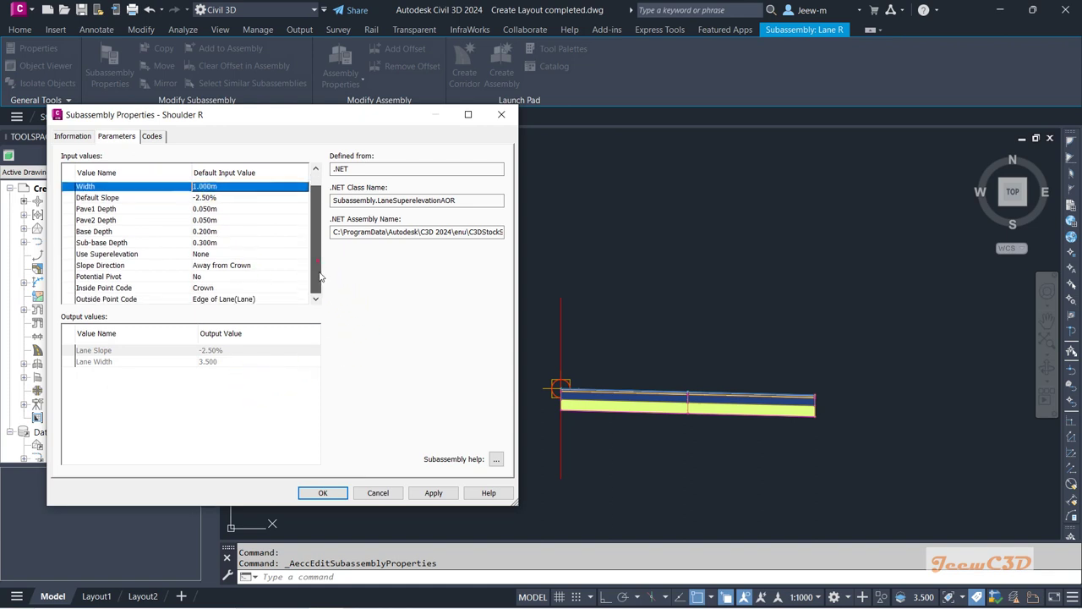
click(211, 290)
click(212, 294)
click(243, 304)
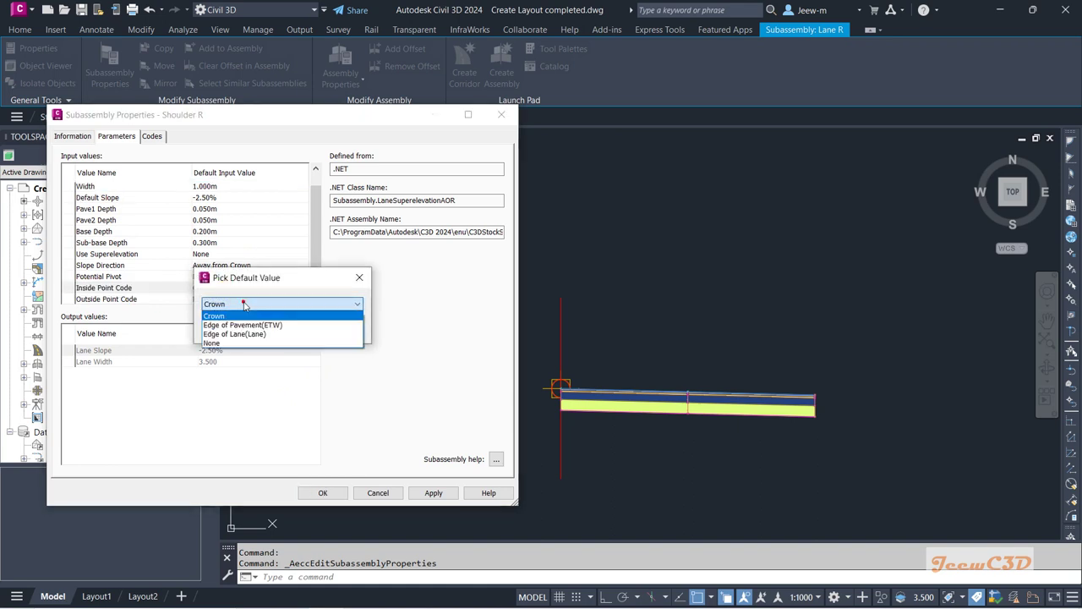
click(235, 334)
click(270, 330)
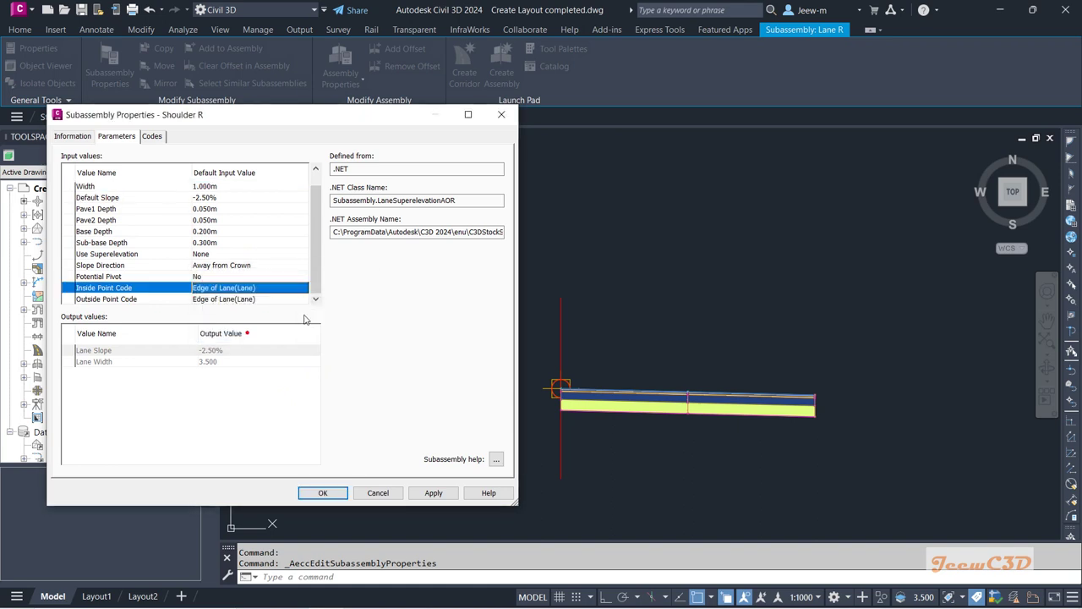
Set Shoulder R's outside point code to Edge of Pavement(ETW) and accept the subassembly properties.
click(277, 300)
click(249, 299)
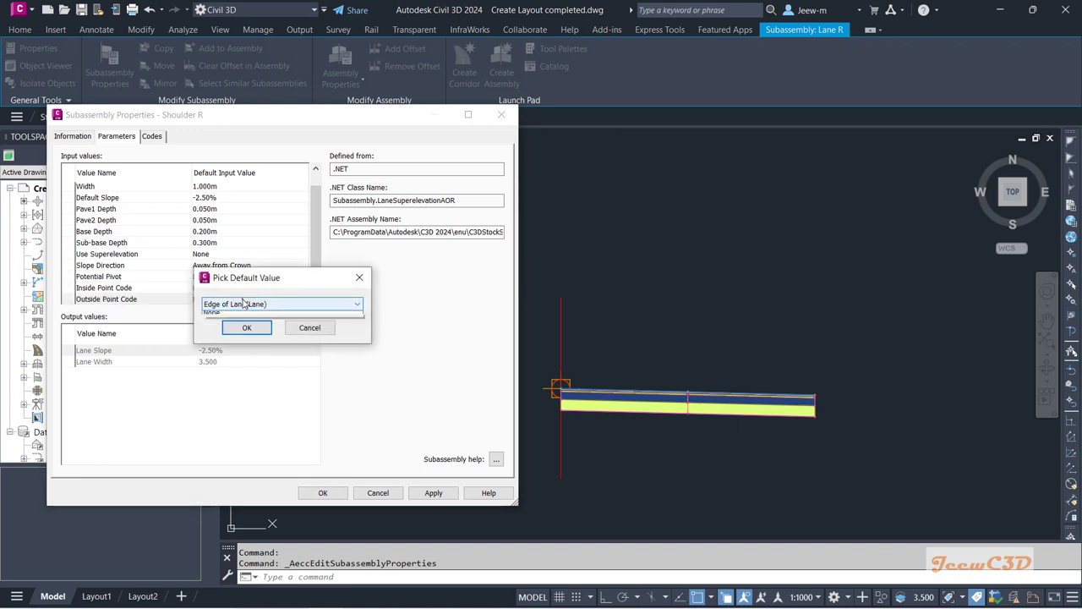
click(245, 317)
click(254, 328)
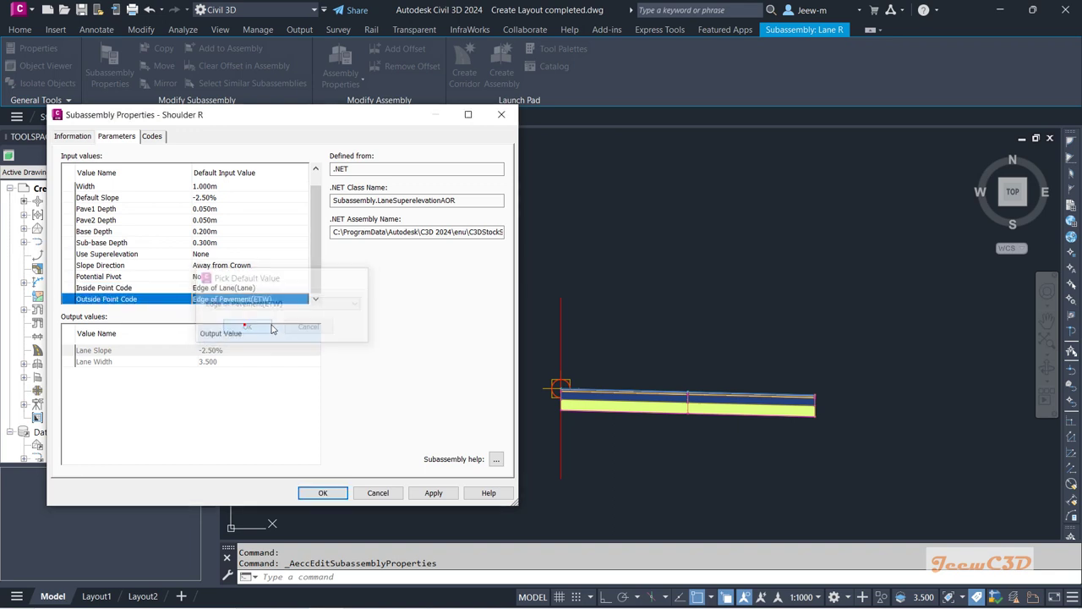
click(317, 493)
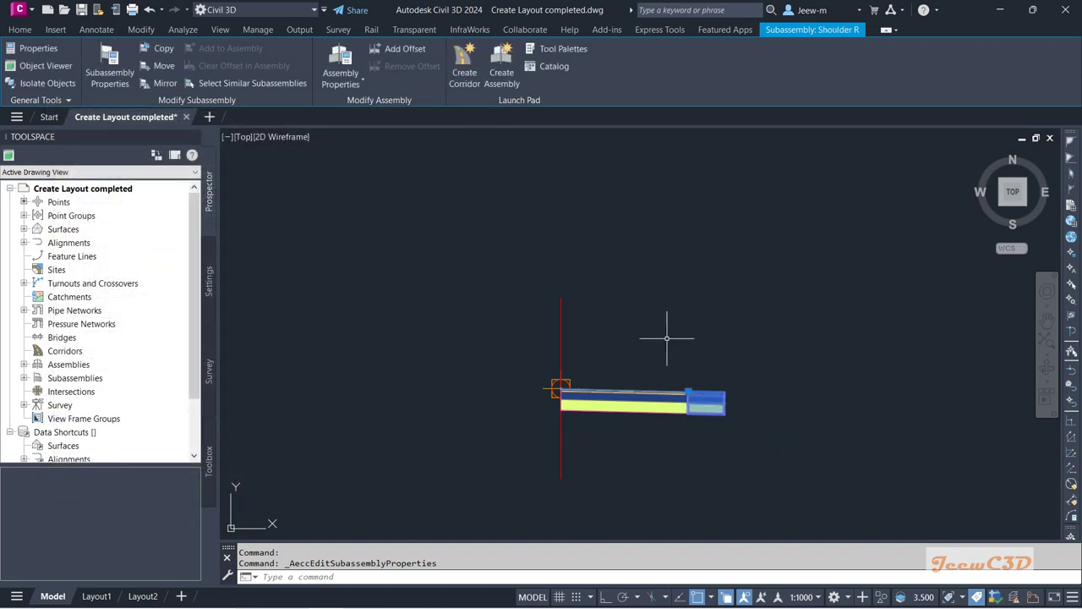
key(Escape)
Attach a metric ShoulderExtendAll subassembly to the top marker point at Shoulder R's outer edge.
middle_drag(668, 339, 577, 312)
scroll(596, 338, up, 2)
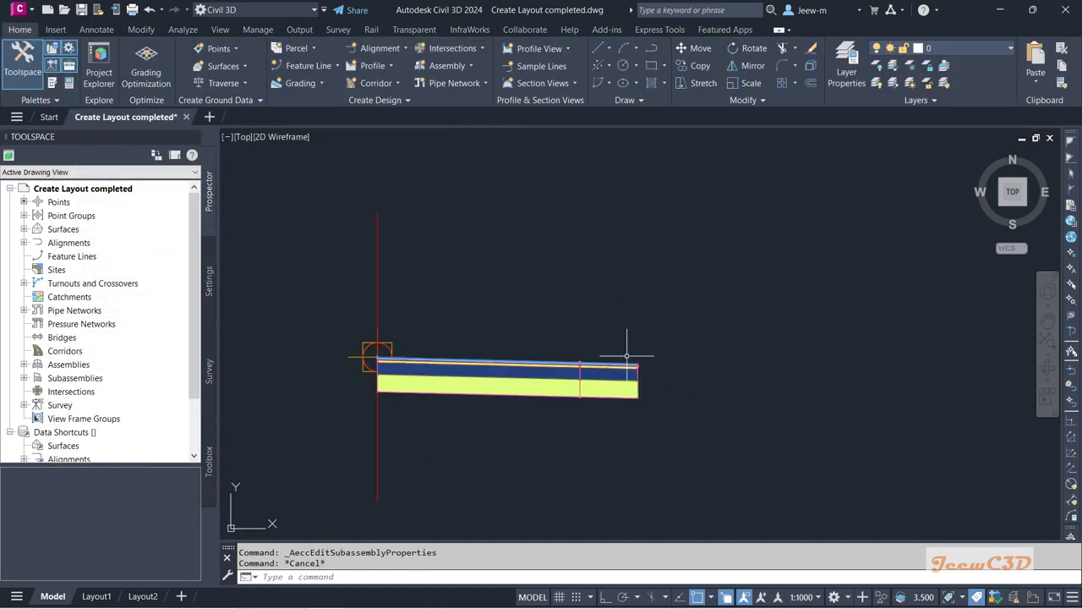
middle_drag(690, 349, 674, 307)
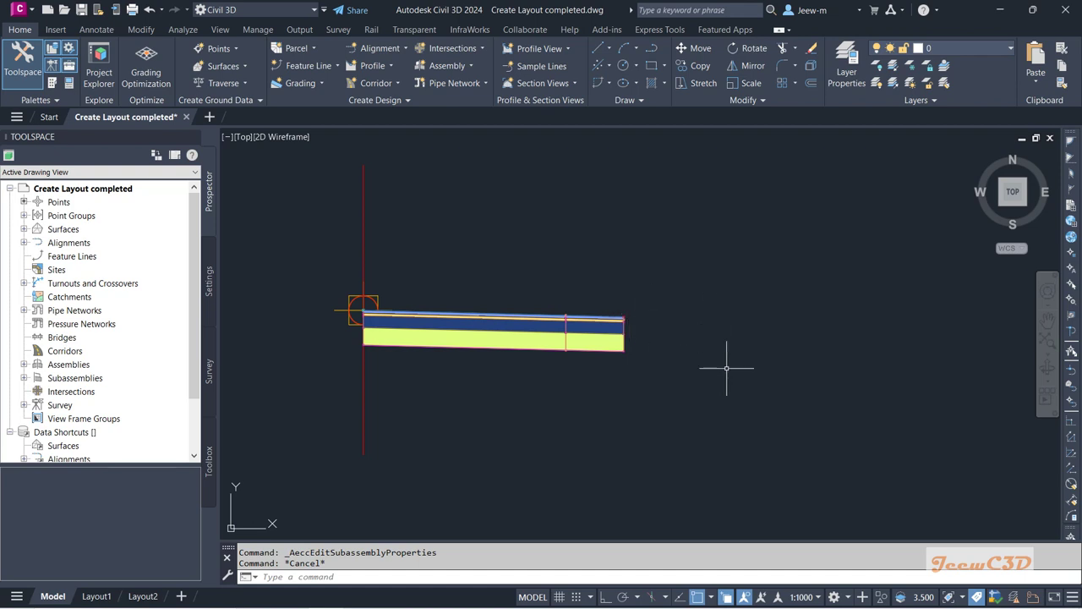
click(53, 86)
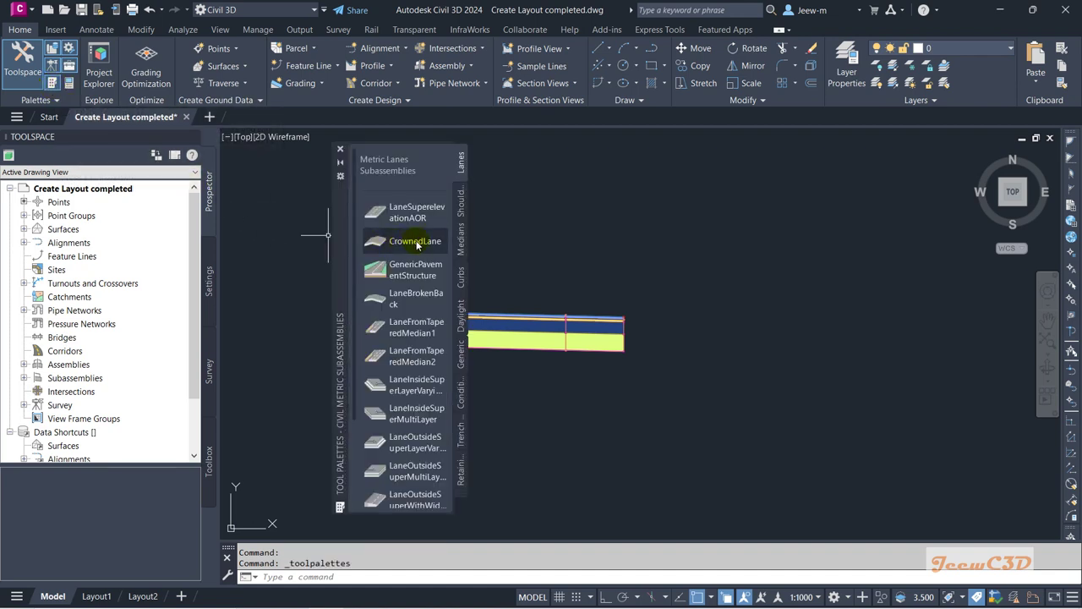
click(459, 212)
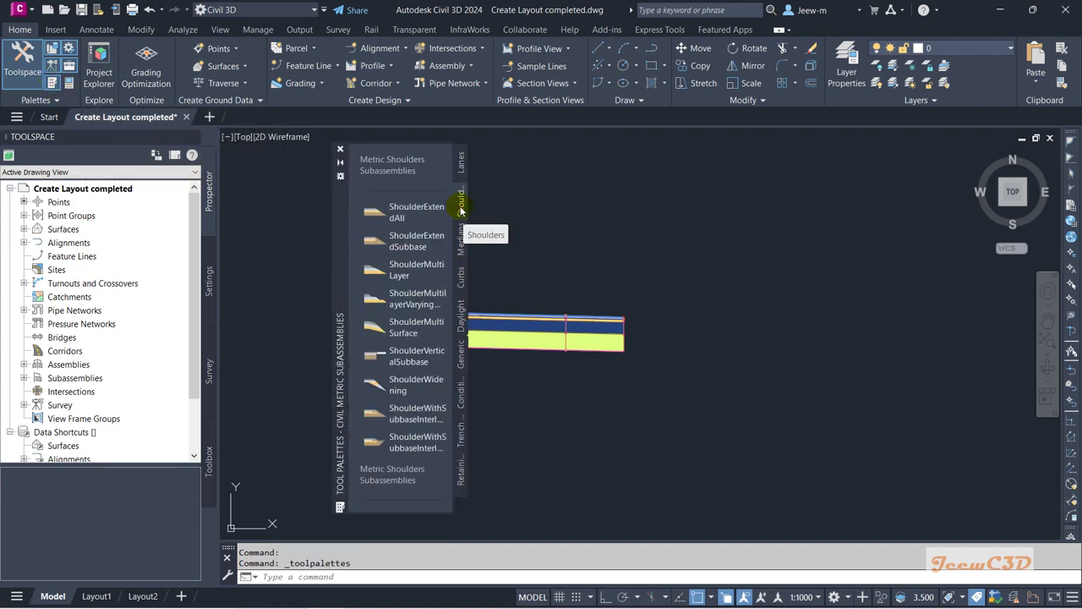
click(406, 209)
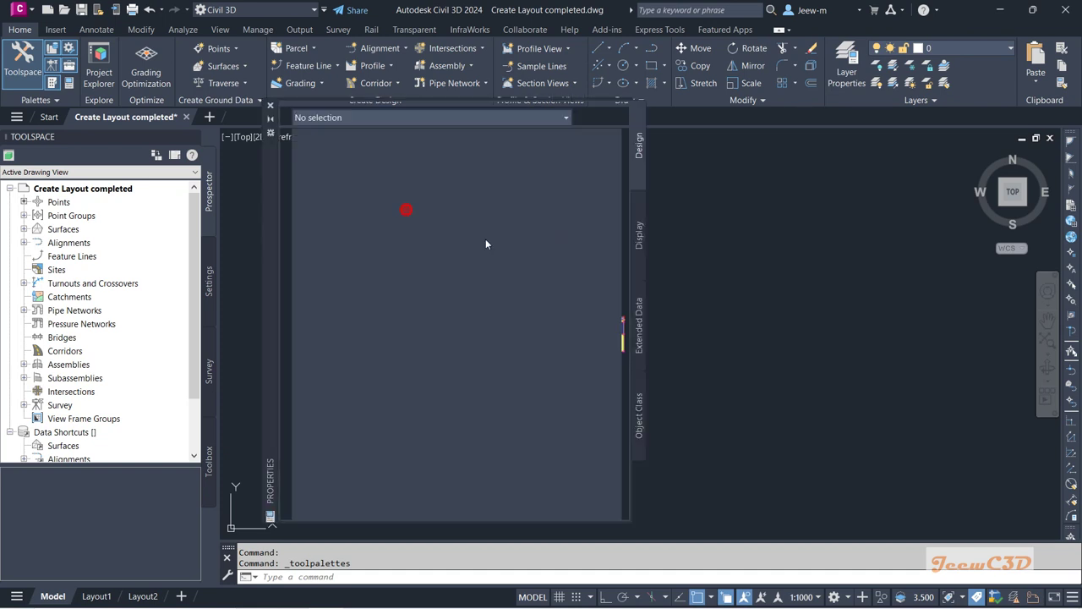
middle_drag(713, 313, 863, 319)
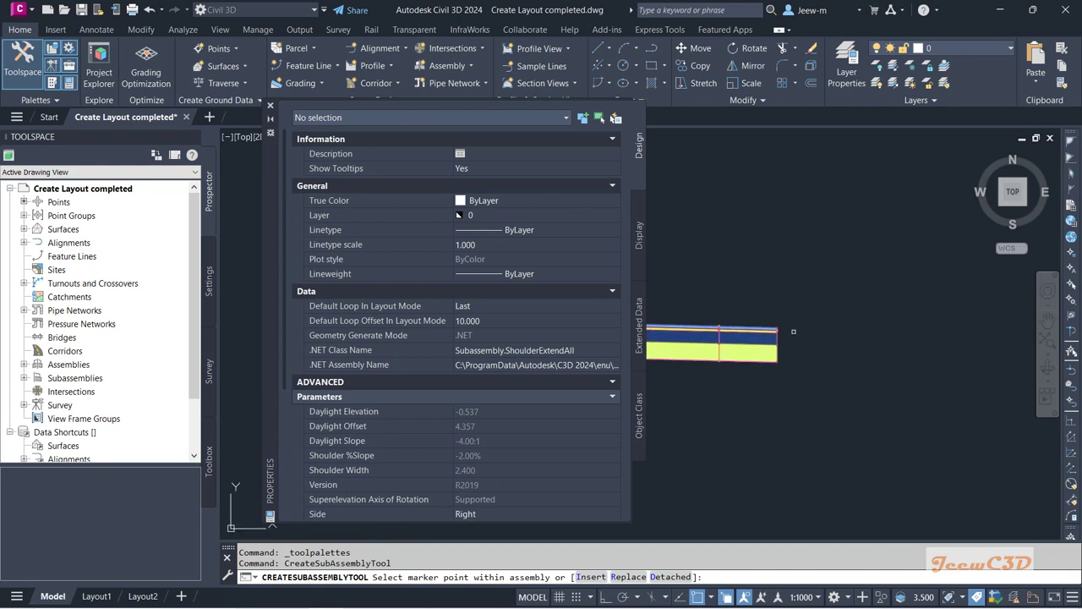
scroll(769, 334, up, 4)
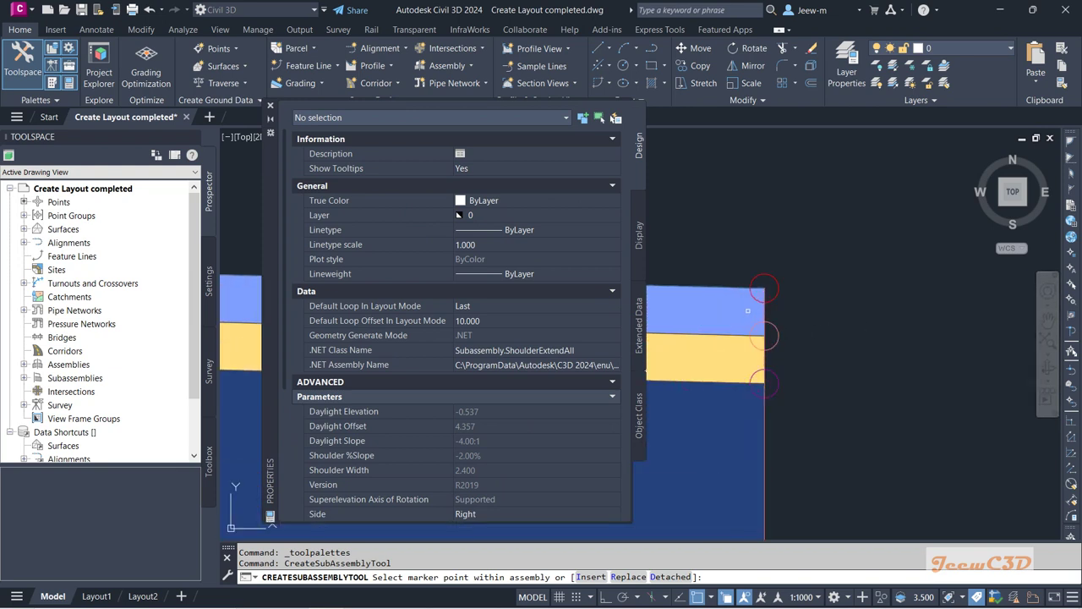
click(777, 279)
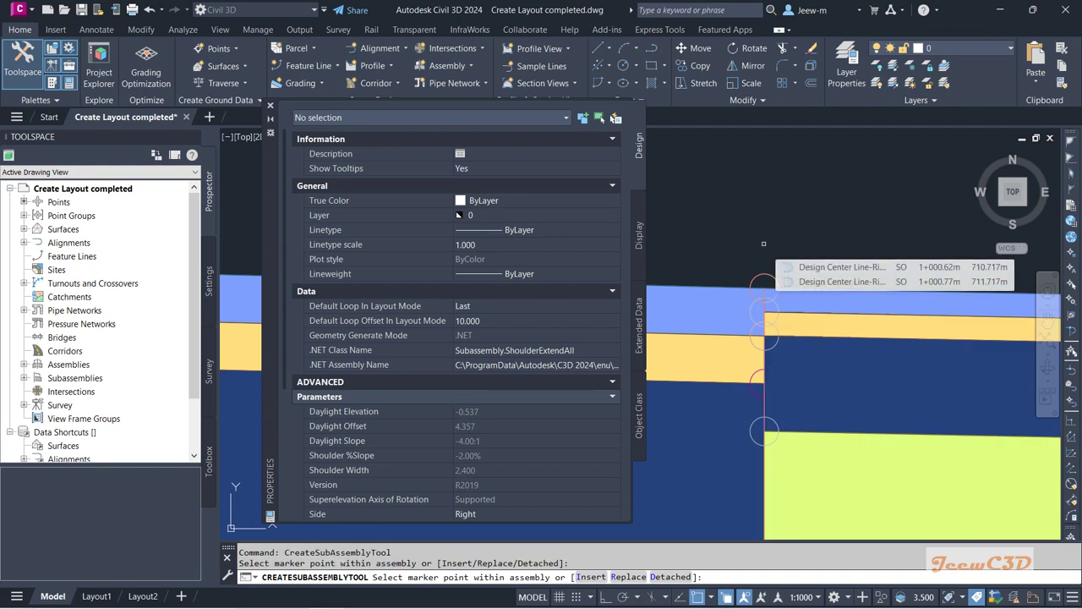
key(Escape)
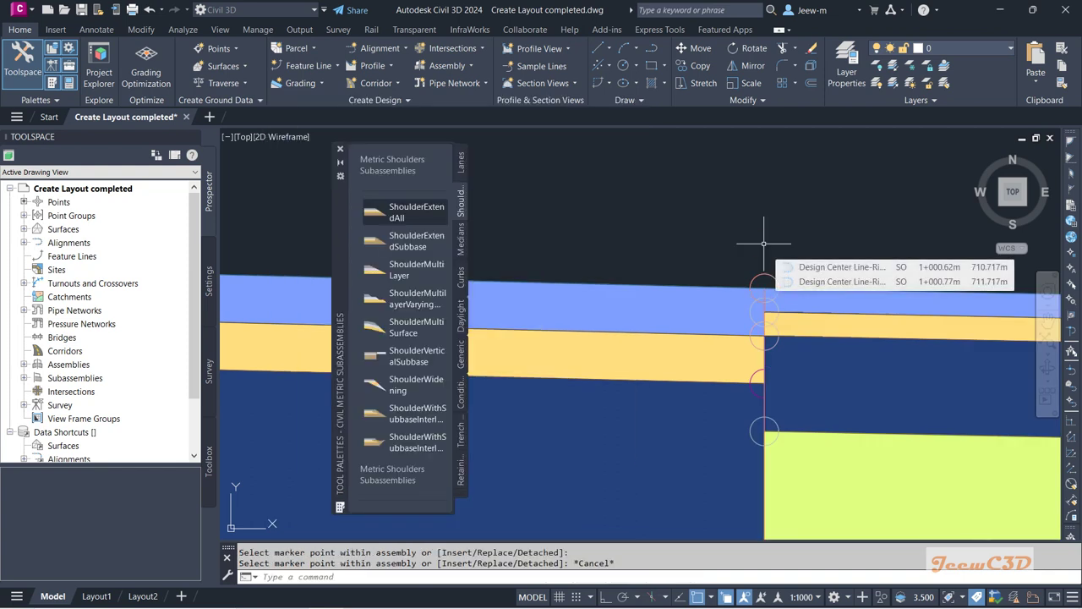
click(342, 151)
Rename the ShoulderExtendAll subassembly beside Shoulder R as Verge R.
scroll(459, 222, down, 3)
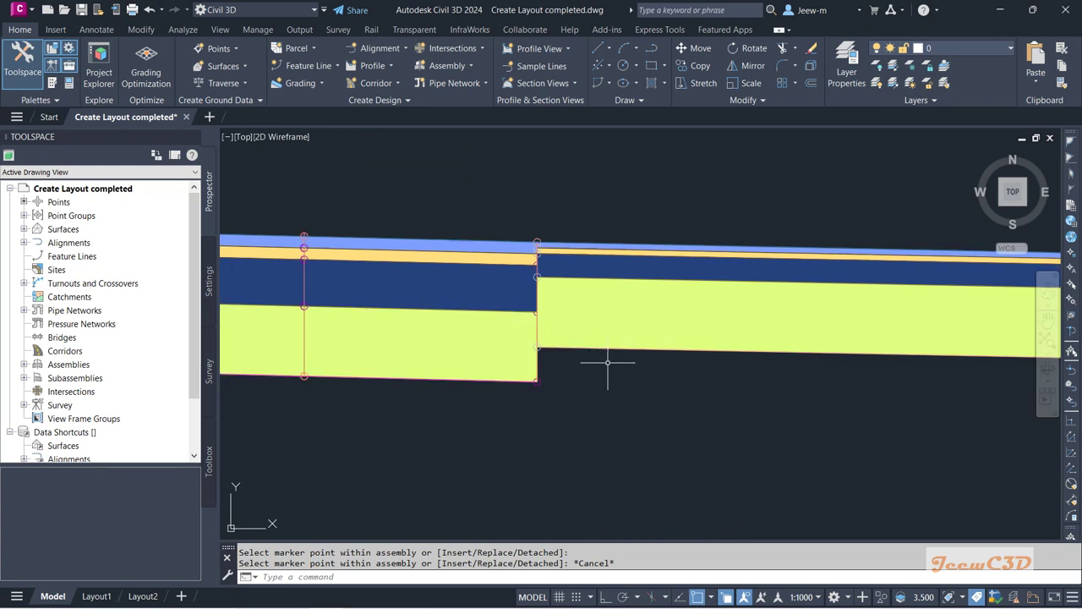
scroll(607, 375, down, 2)
middle_drag(607, 374, 649, 377)
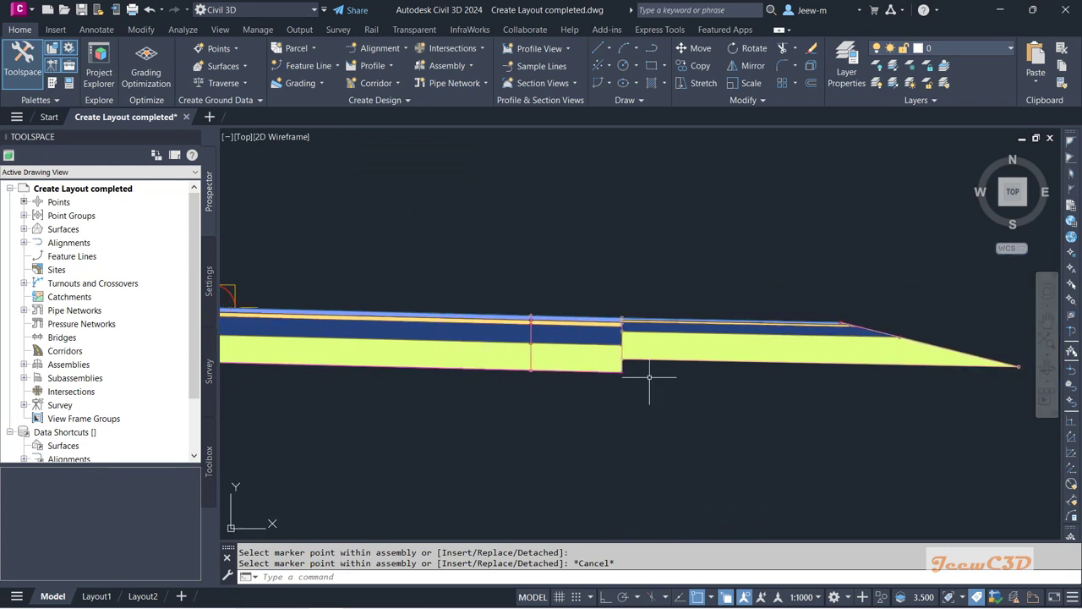
click(699, 360)
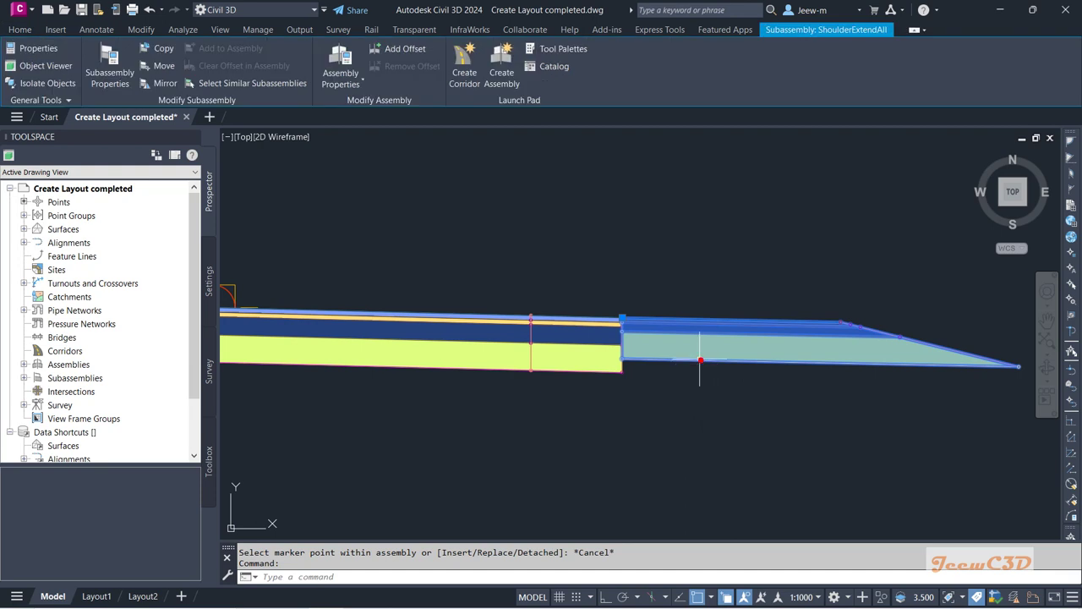
click(105, 76)
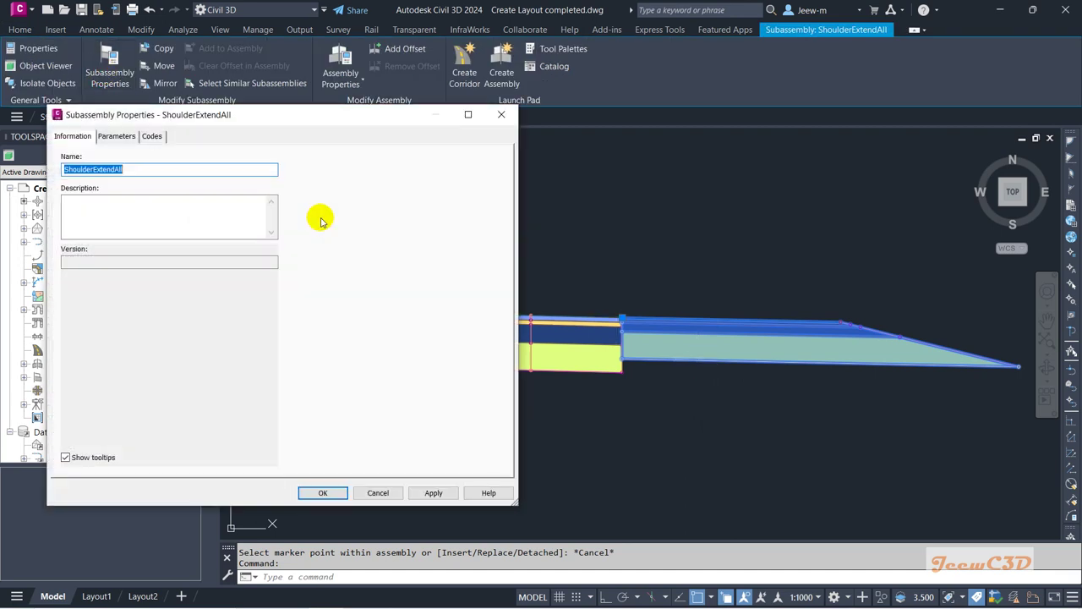
text(Verge R)
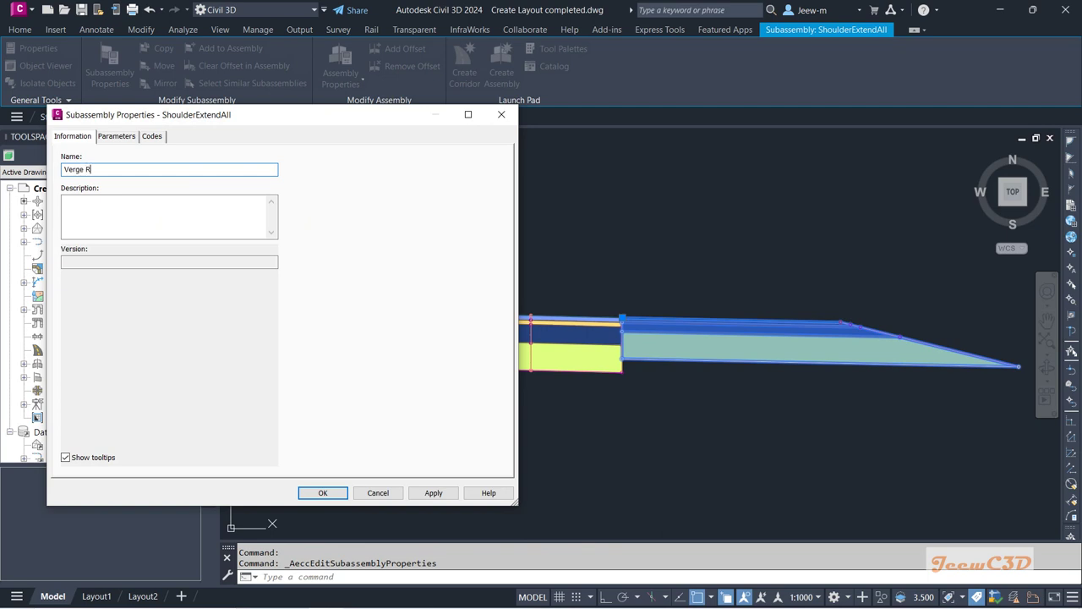
Set Verge R's shoulder width to 1 m in its subassembly parameters.
click(116, 136)
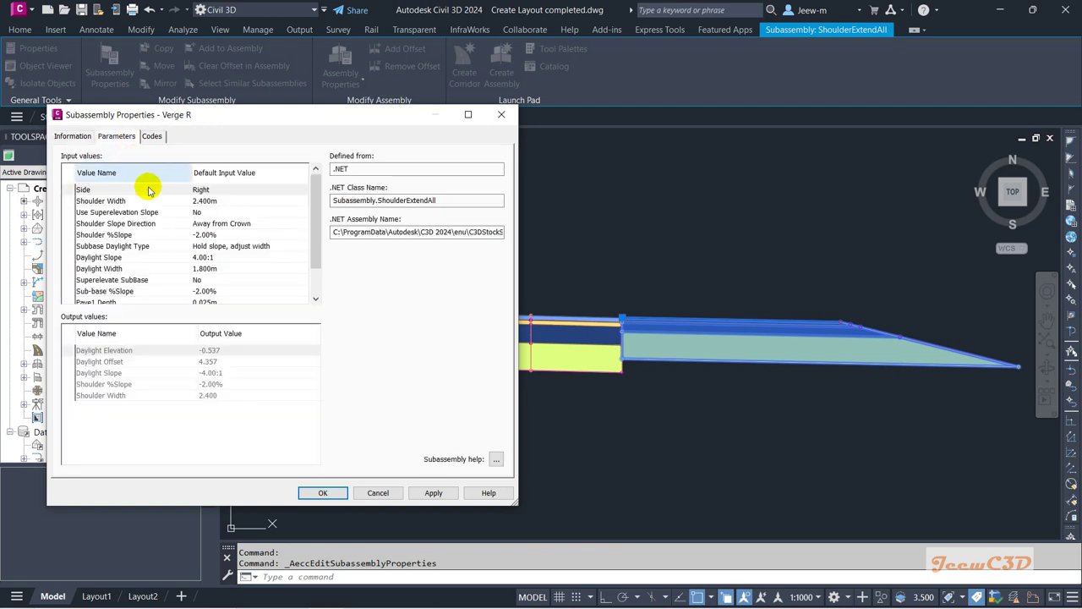
click(226, 203)
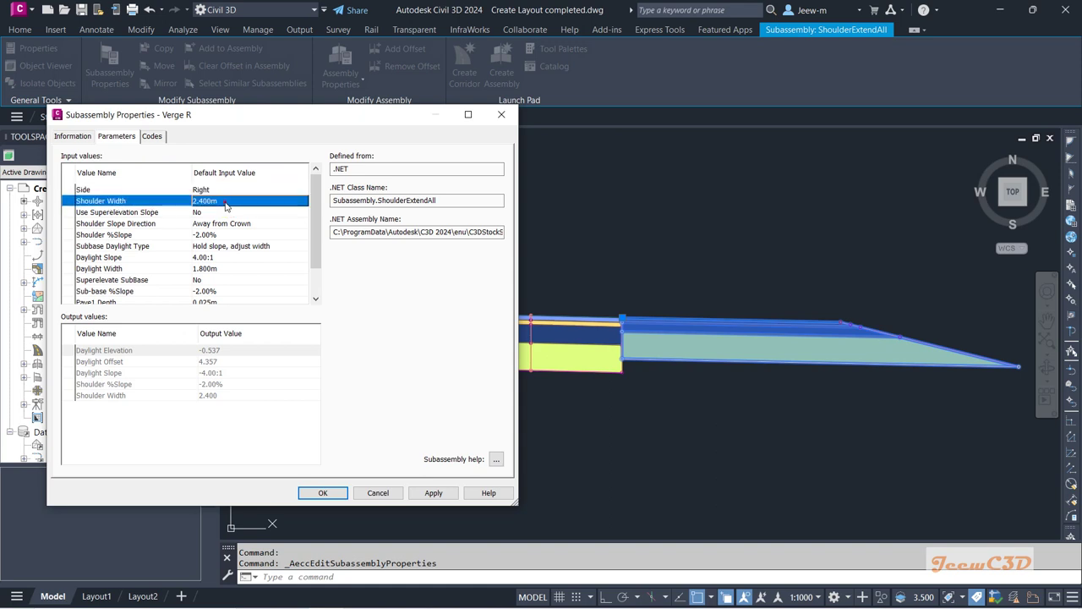
click(227, 203)
text(1)
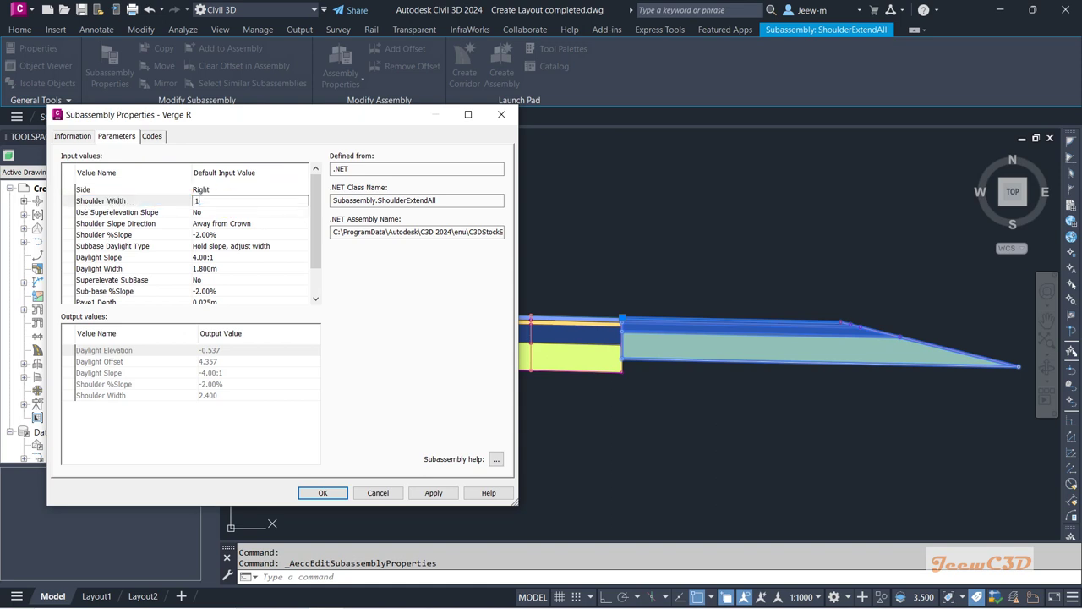
key(Return)
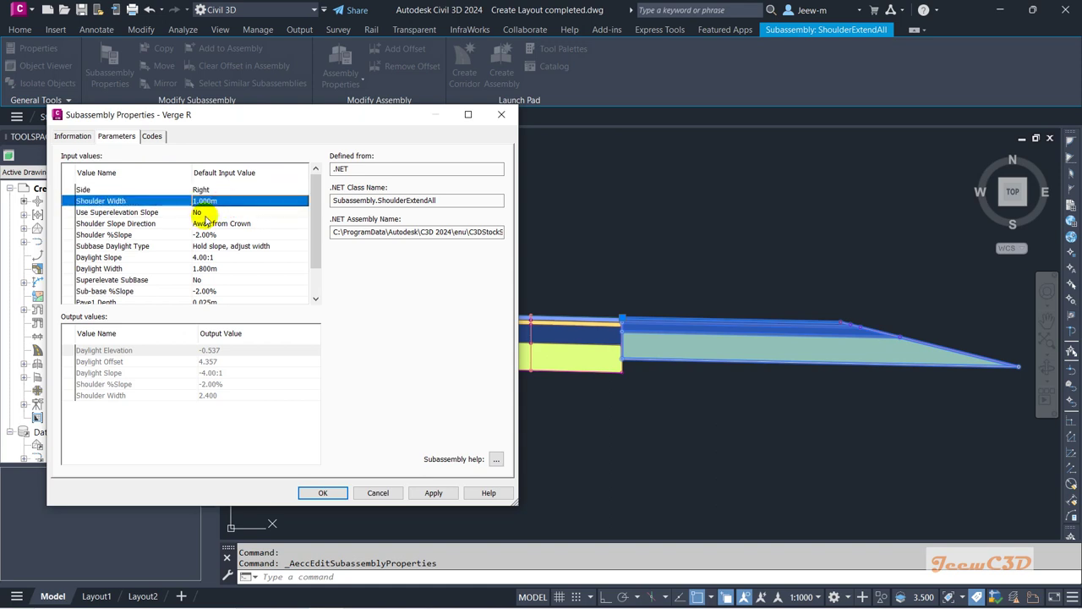
click(205, 214)
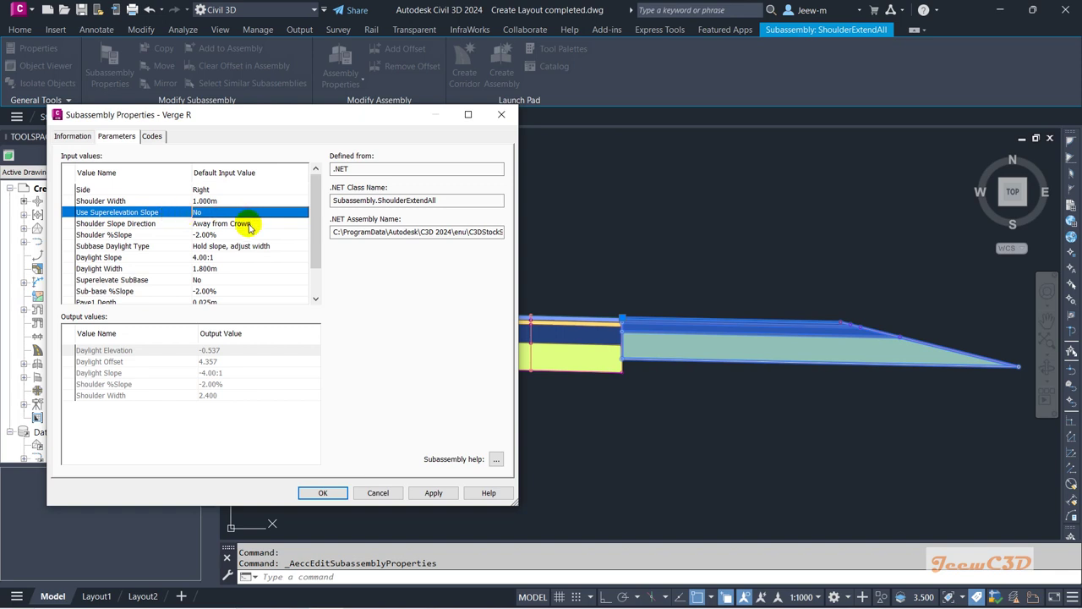
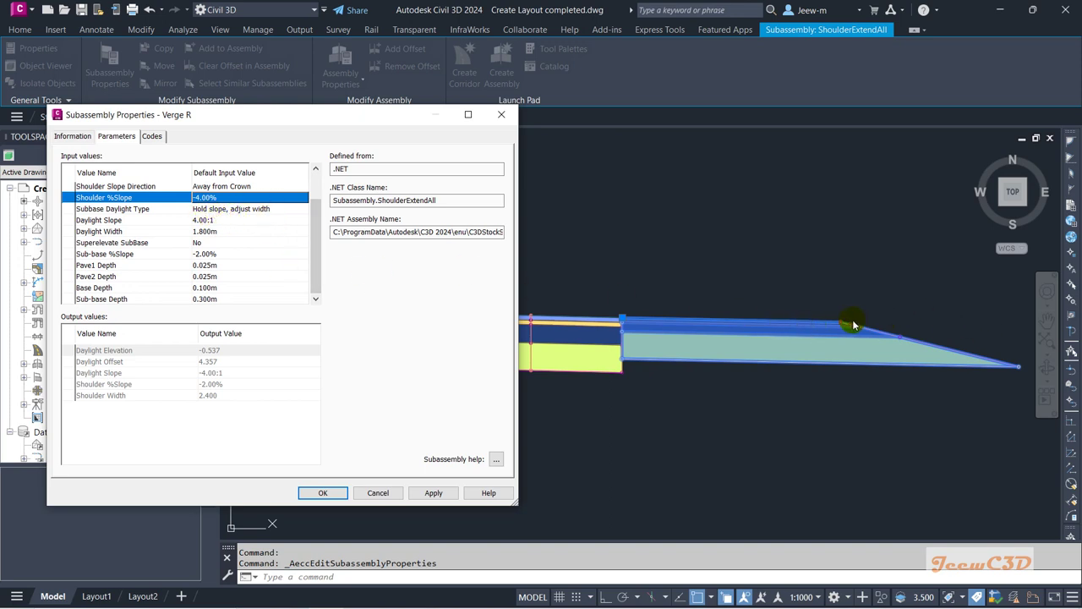
Set Verge R's daylight slope to 1.5:1.
click(237, 221)
click(237, 220)
text(1.5)
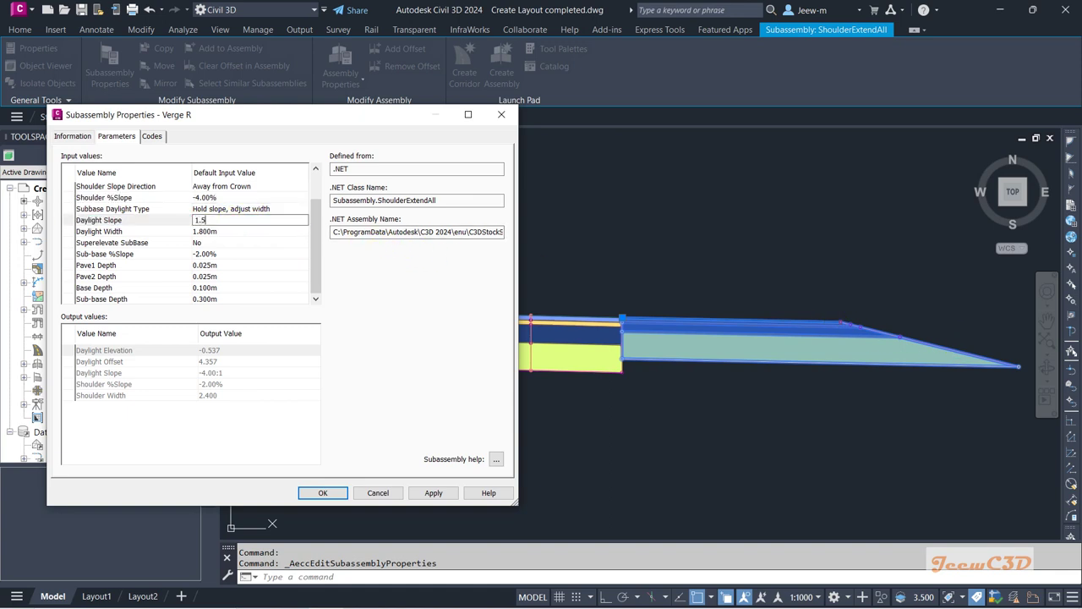
key(Return)
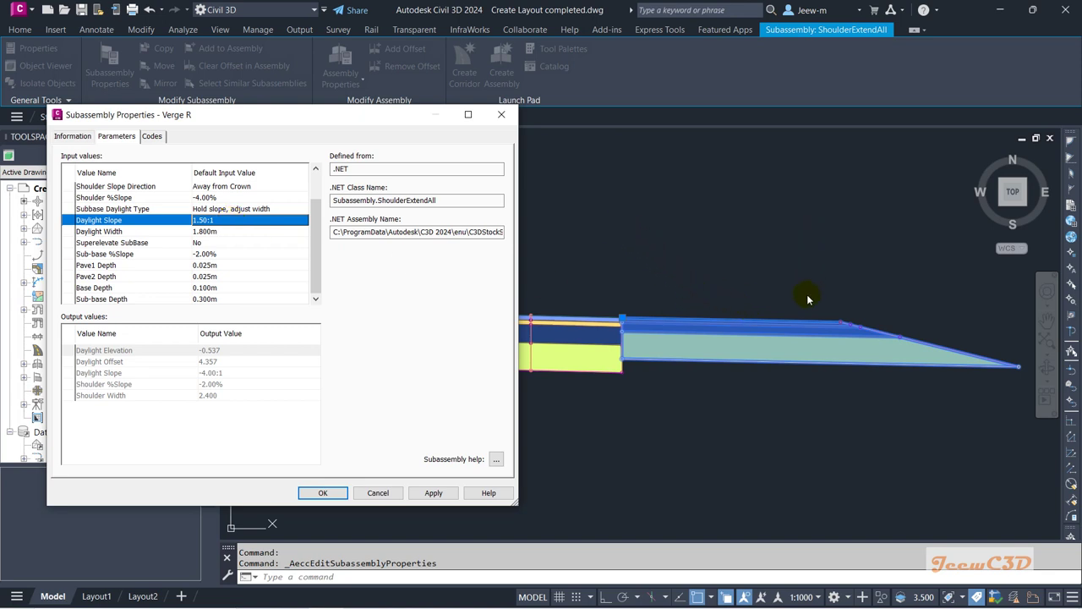
Set Verge R's sub-base slope to -4%.
click(213, 235)
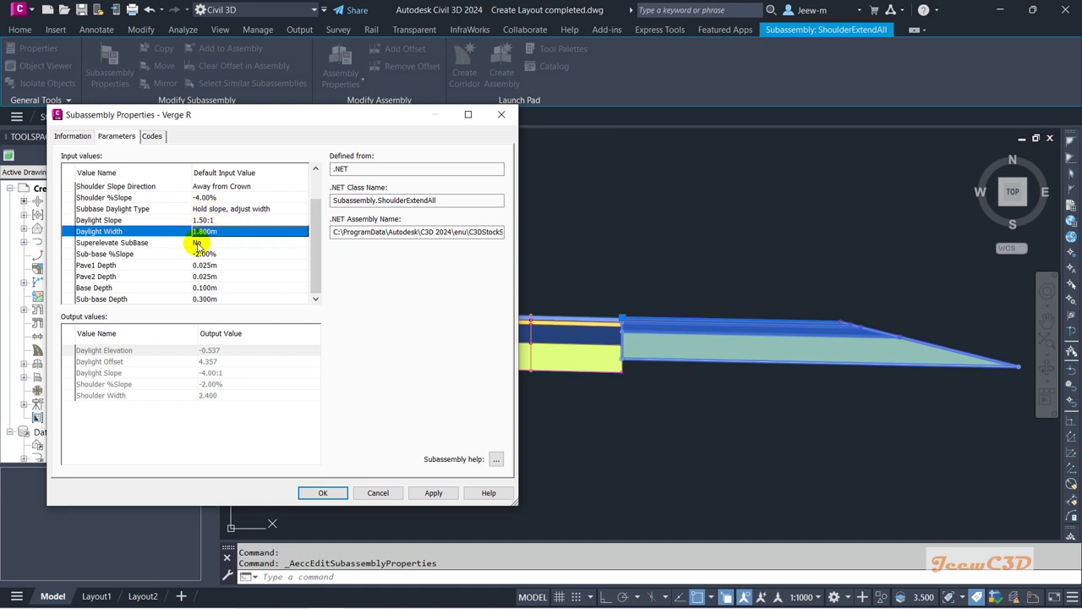
click(203, 243)
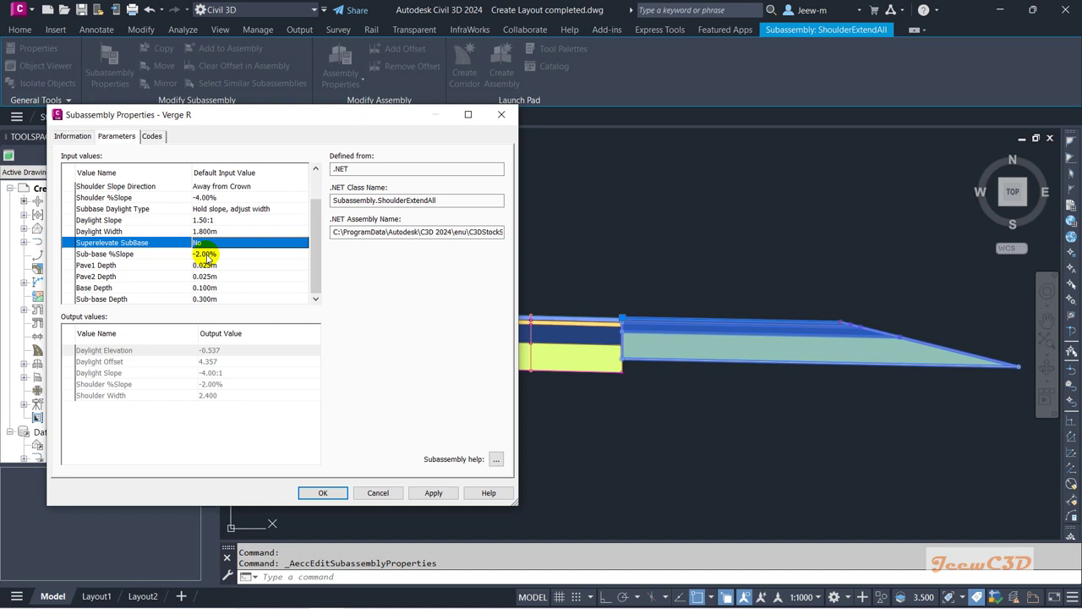
click(208, 256)
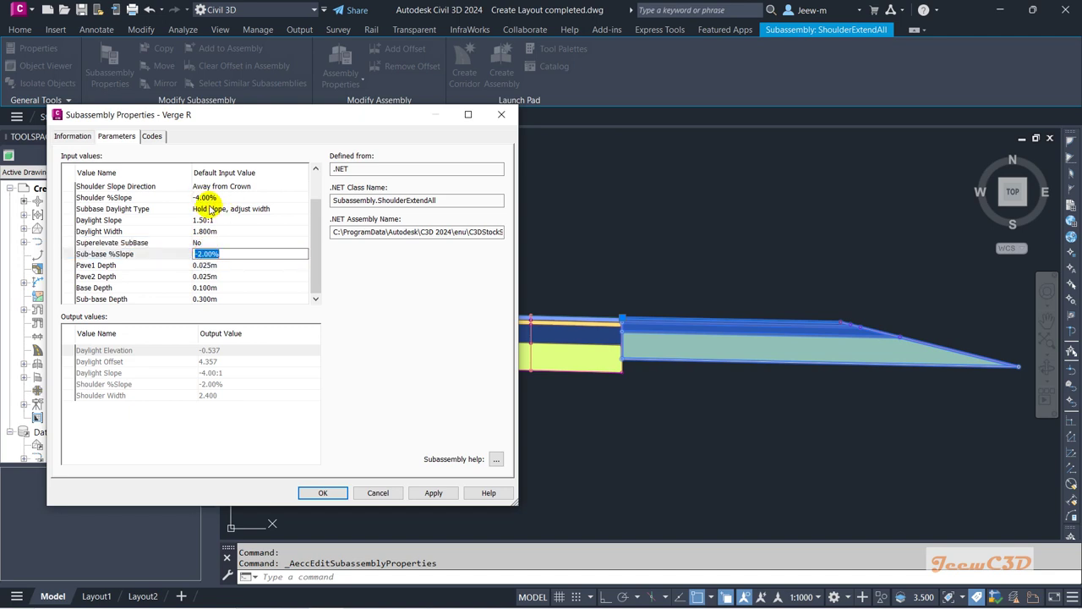
text(-4)
key(Return)
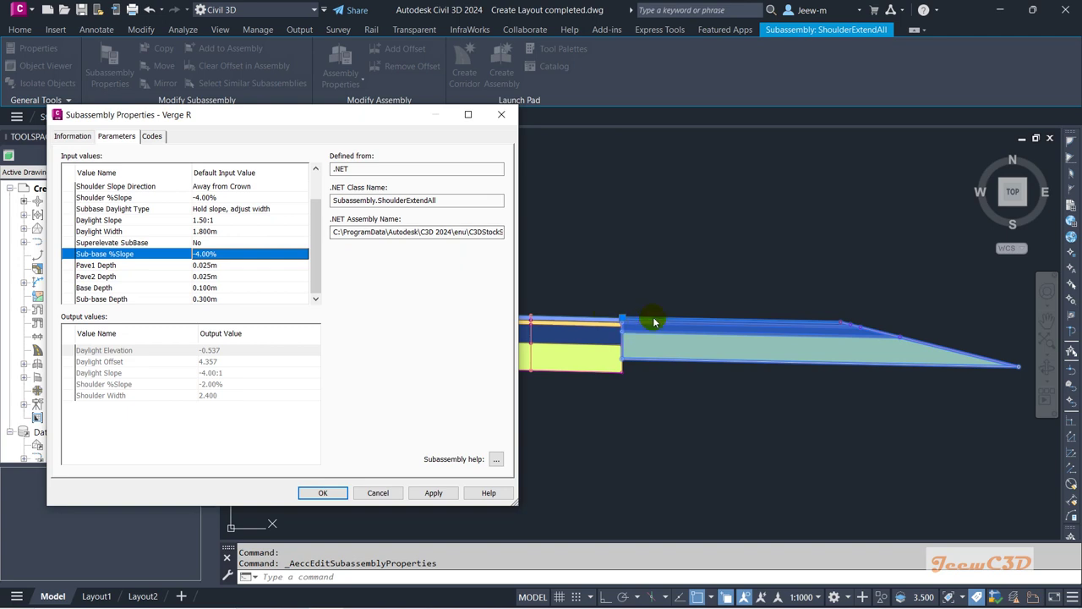
Set the Pave1, Pave2 and base depths of Verge R to 0 m.
click(222, 266)
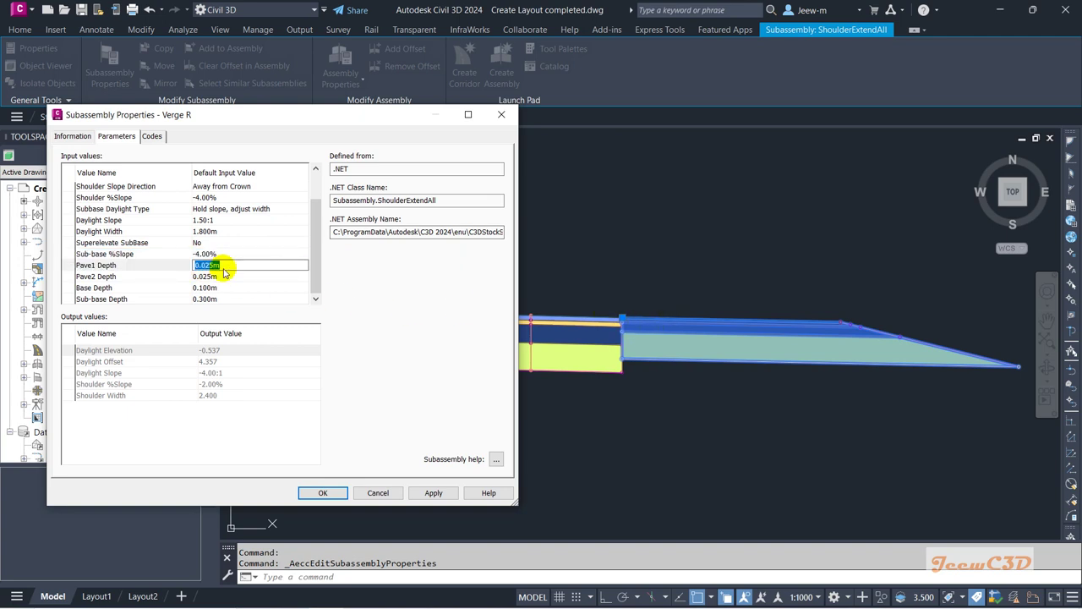
text(0)
key(Return)
click(217, 278)
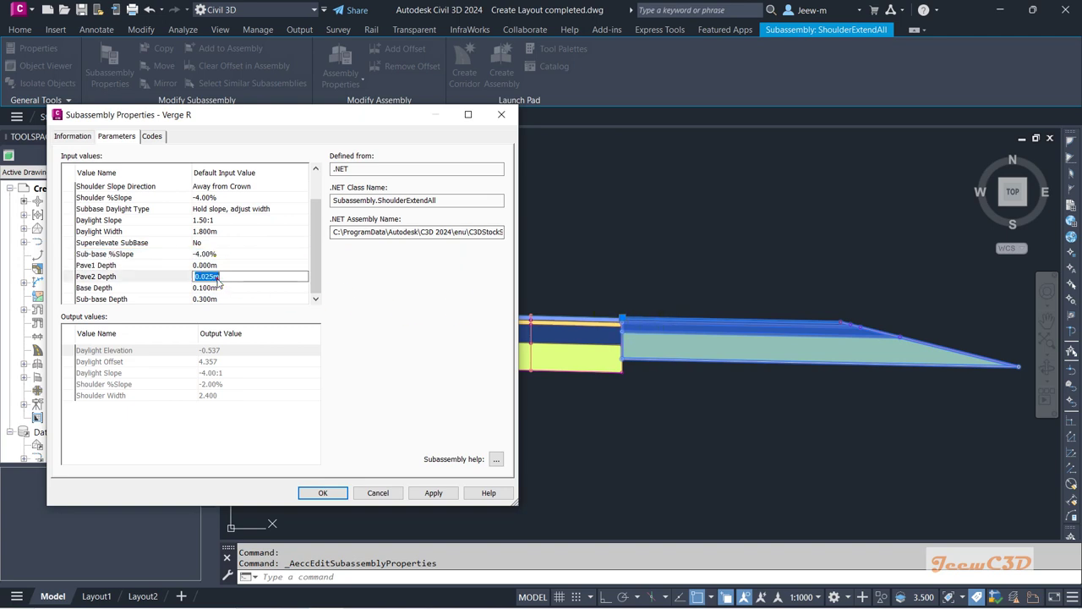
key(Return)
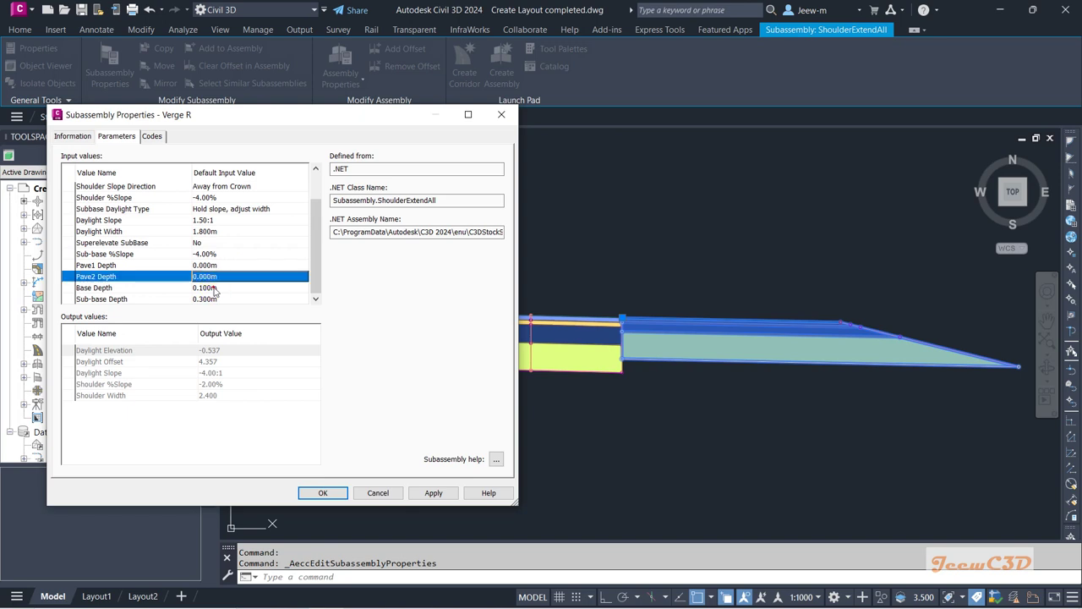
click(216, 289)
text(0)
key(Return)
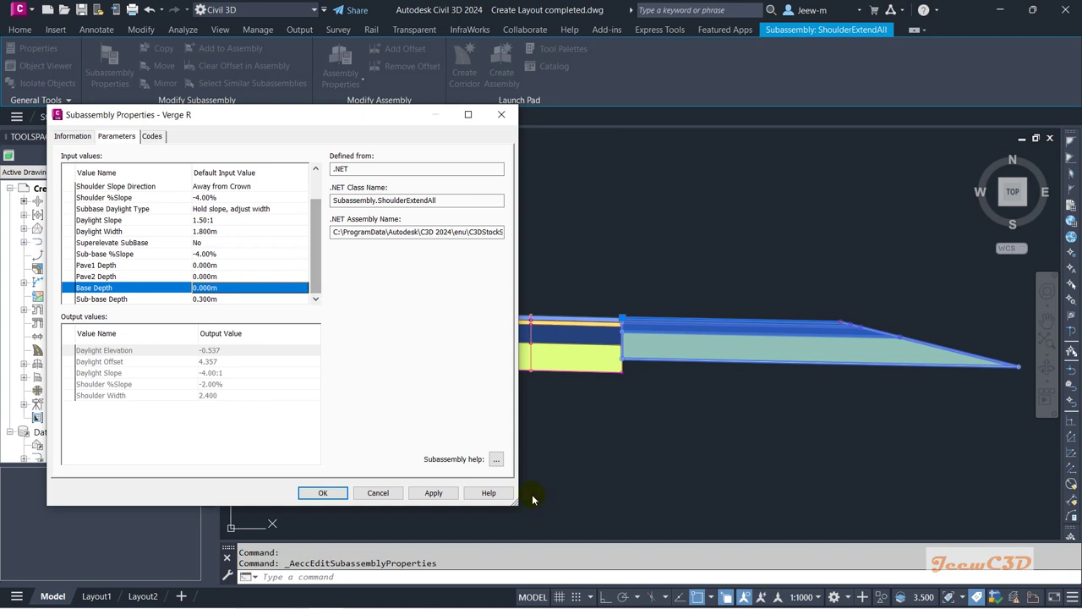
Set Verge R's sub-base depth to 0.6 m, then apply and accept the subassembly properties.
drag(519, 507, 535, 530)
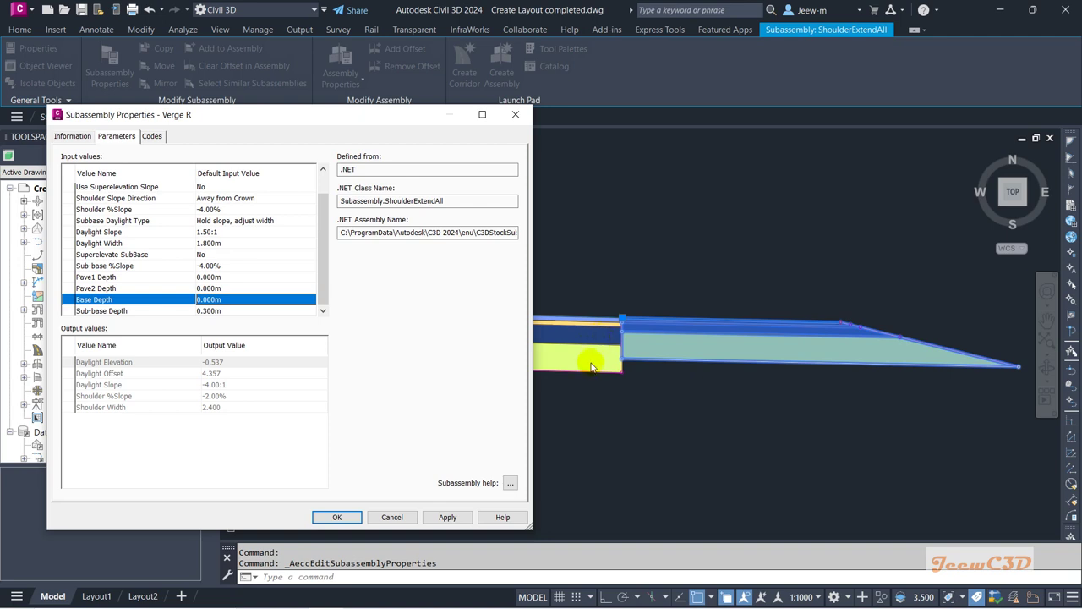
click(218, 312)
click(223, 314)
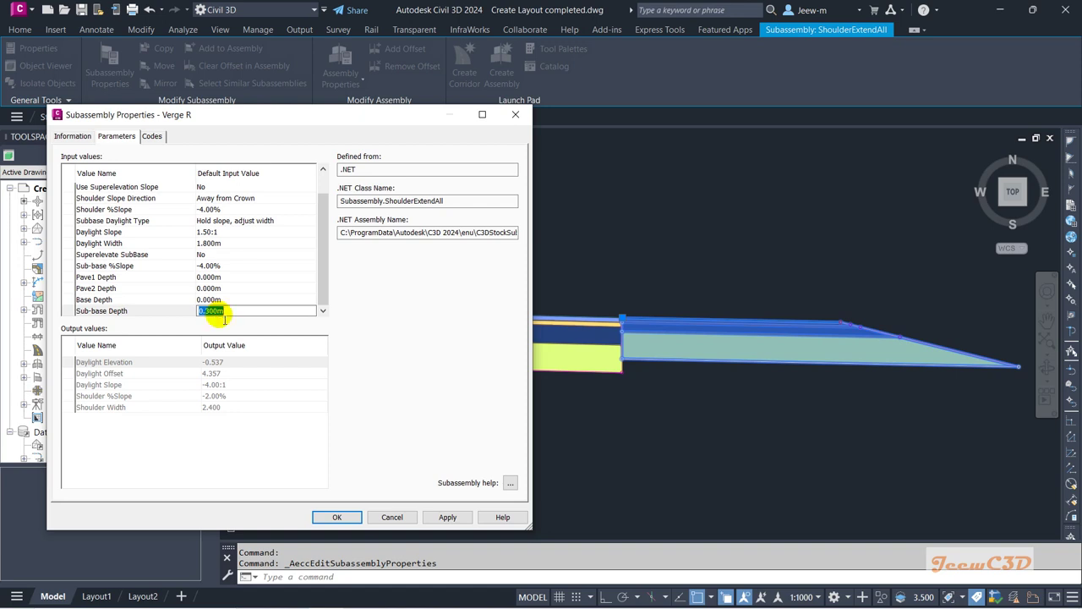
text(0.6)
key(Return)
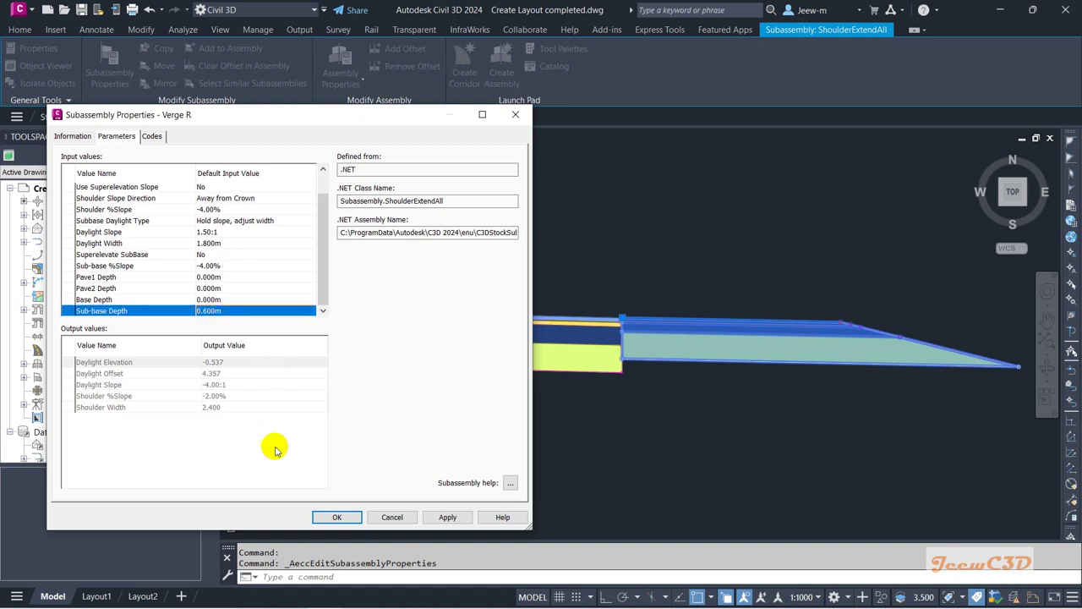
click(455, 519)
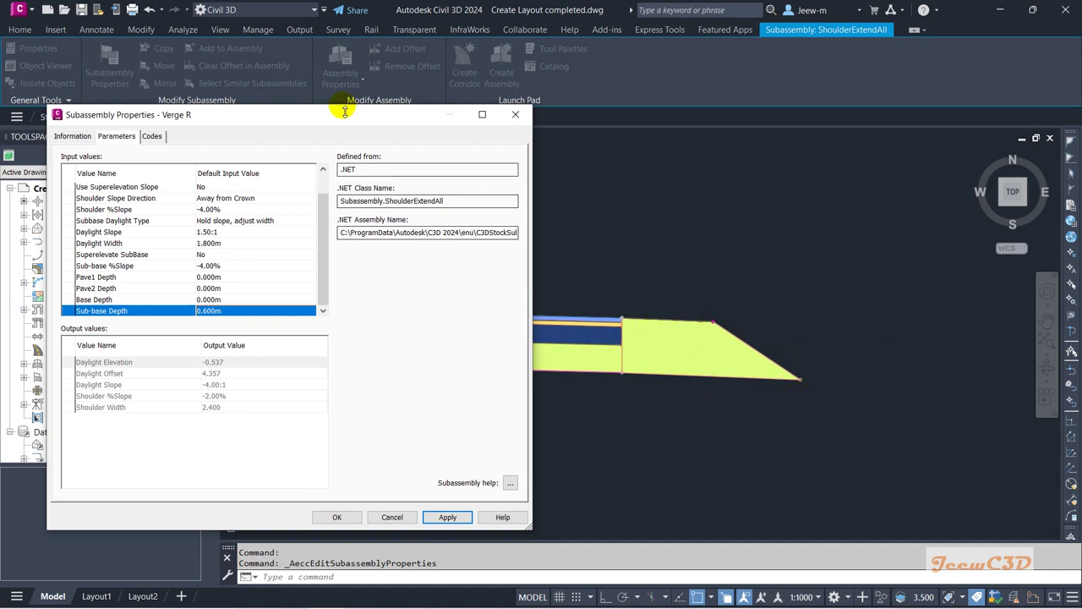
drag(338, 114, 351, 84)
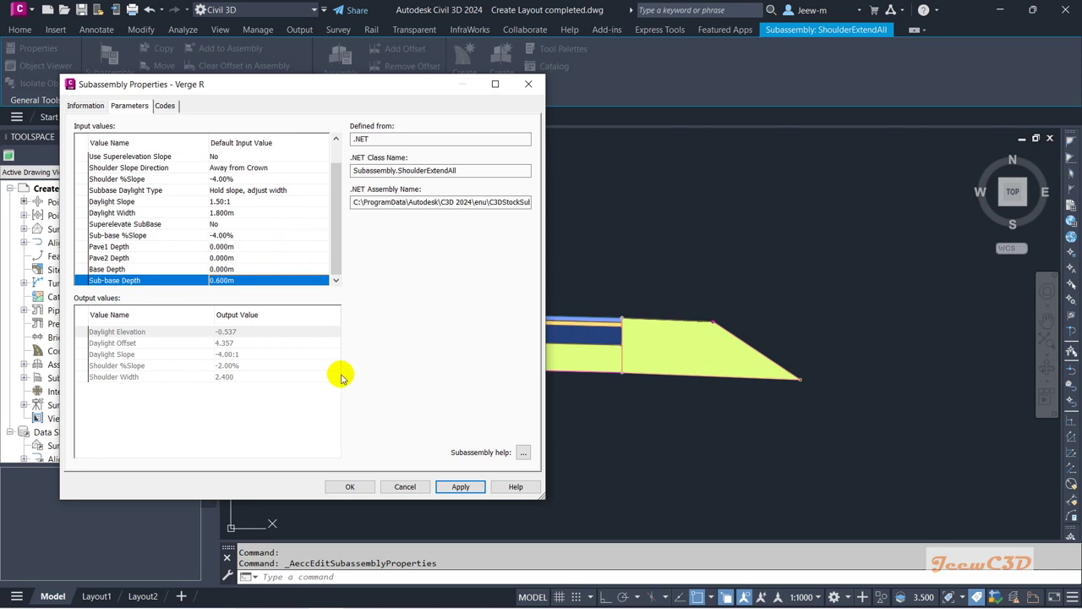
click(350, 487)
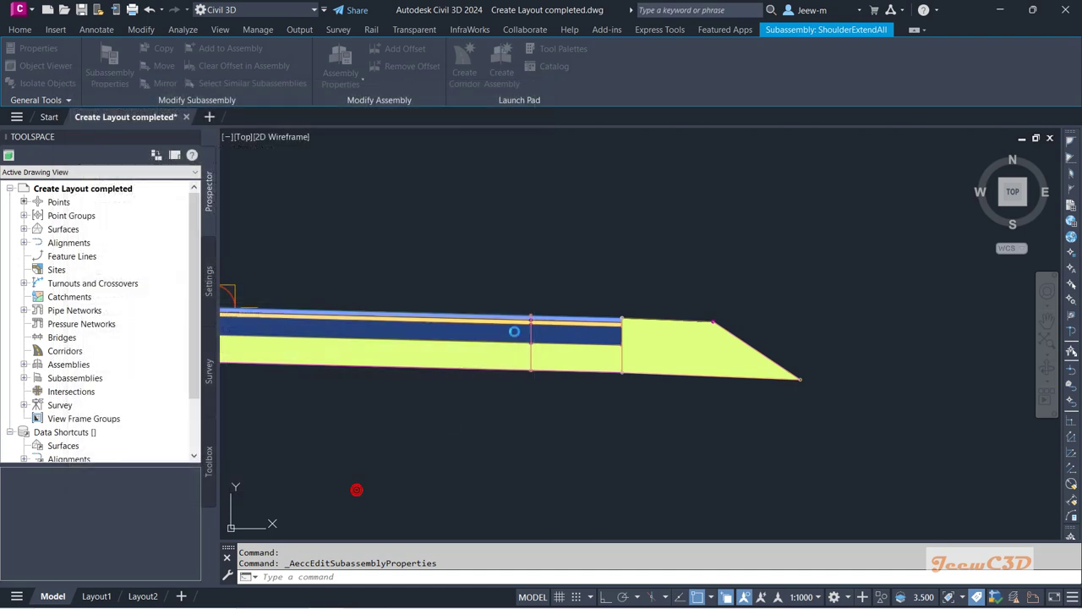
Deselect Verge R and display the metric Daylight subassemblies in the tool palettes.
scroll(440, 381, down, 5)
middle_drag(437, 411, 480, 409)
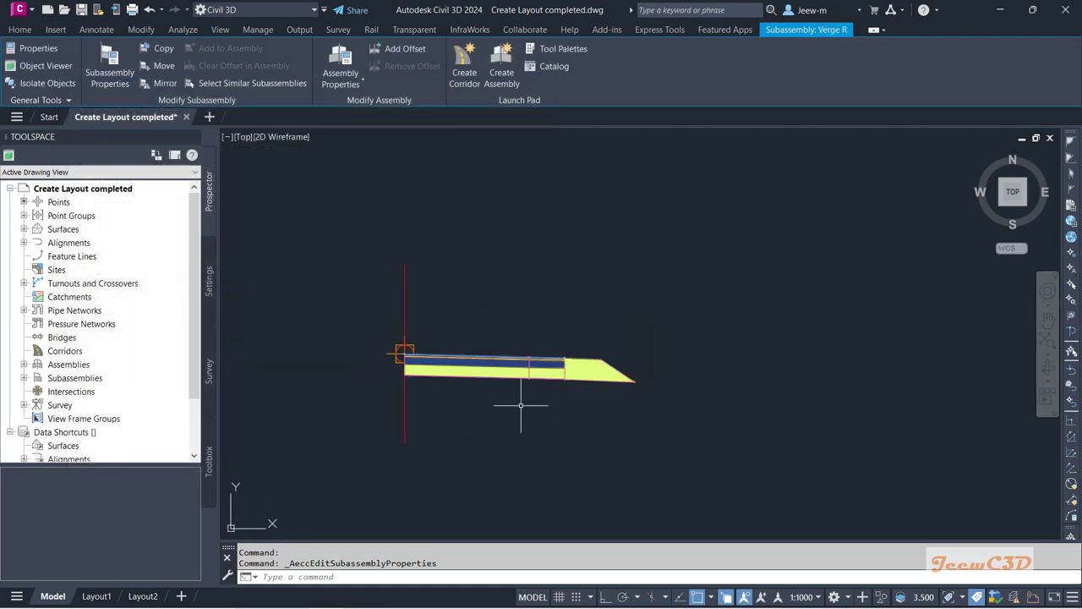
key(Escape)
scroll(603, 403, up, 2)
mouse_move(604, 403)
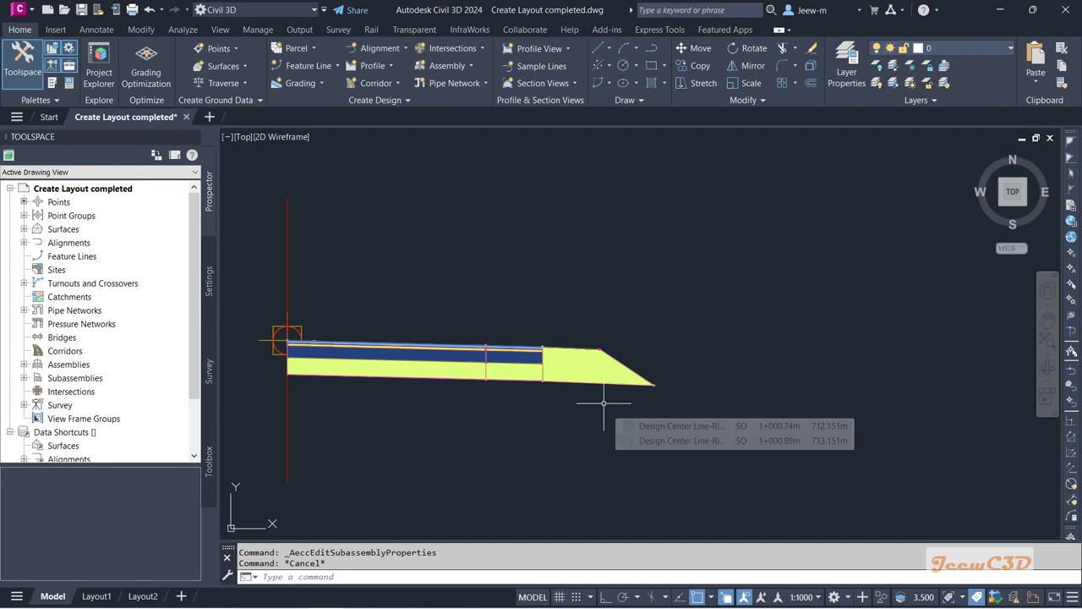
scroll(648, 395, up, 4)
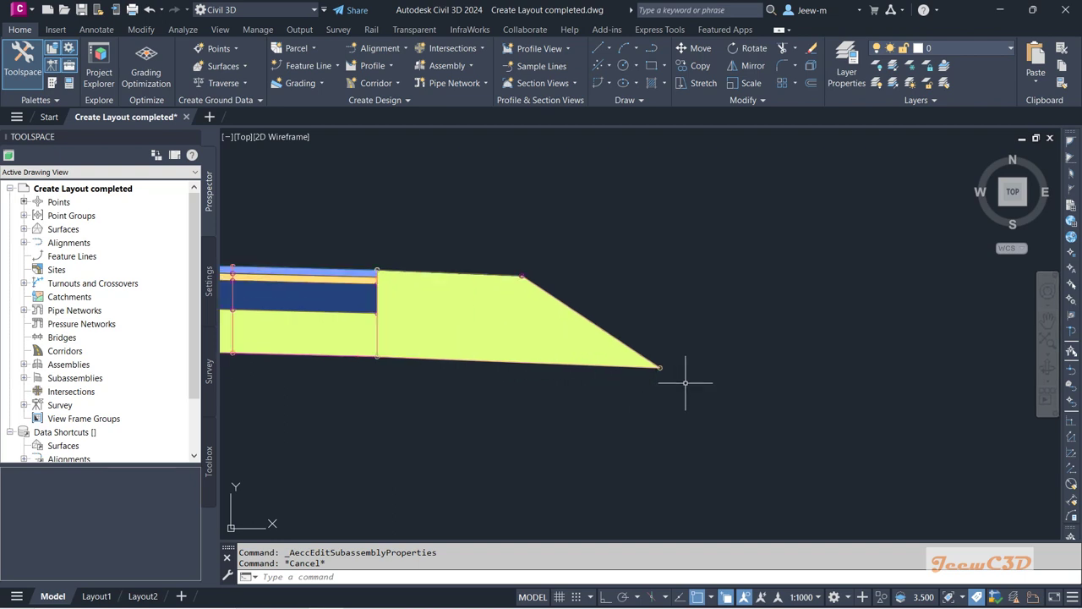
scroll(664, 375, down, 3)
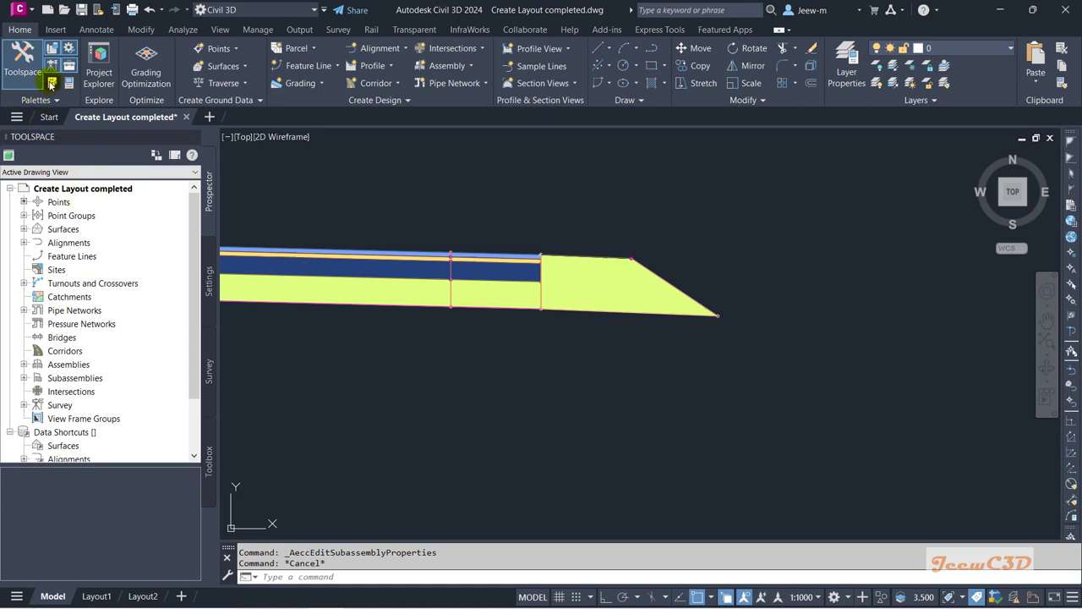
click(51, 83)
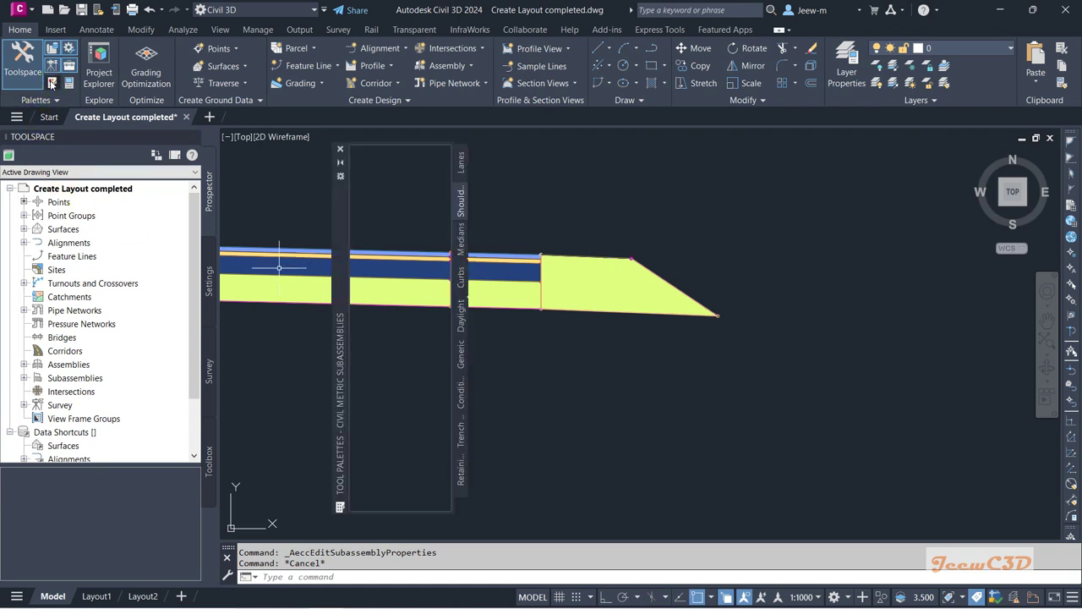
click(459, 495)
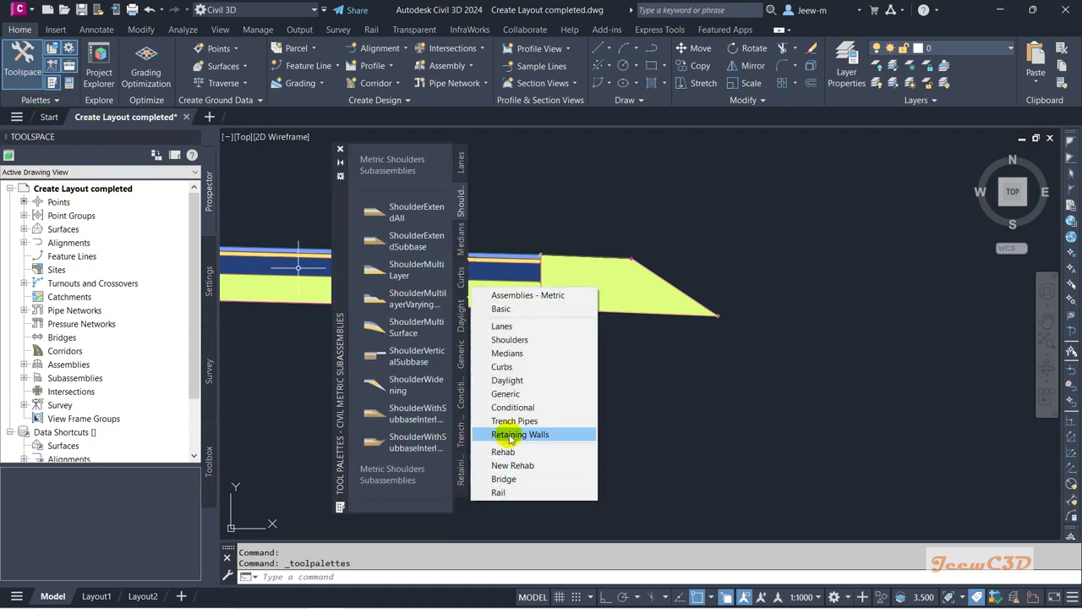
click(511, 381)
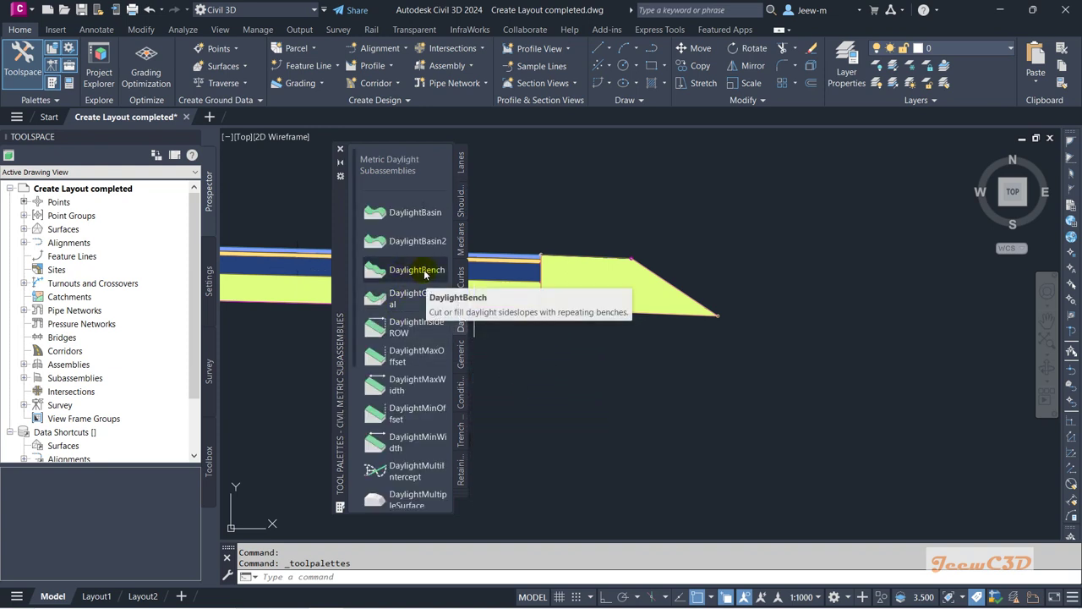
Attach a right-side metric DaylightBench subassembly to the marker point at Verge R's outer lower tip and end the command.
click(419, 270)
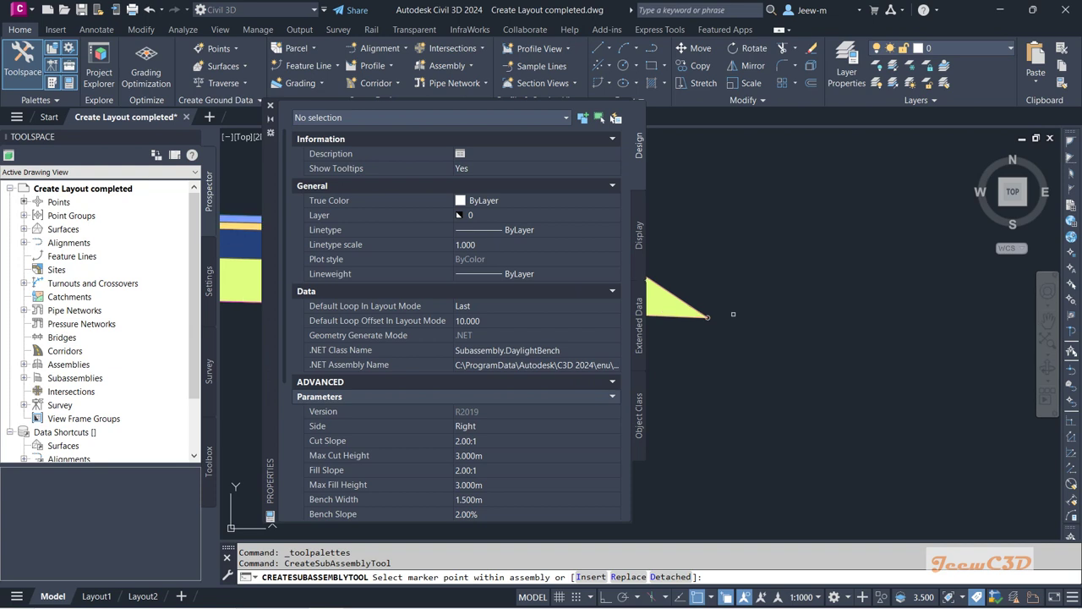
click(653, 301)
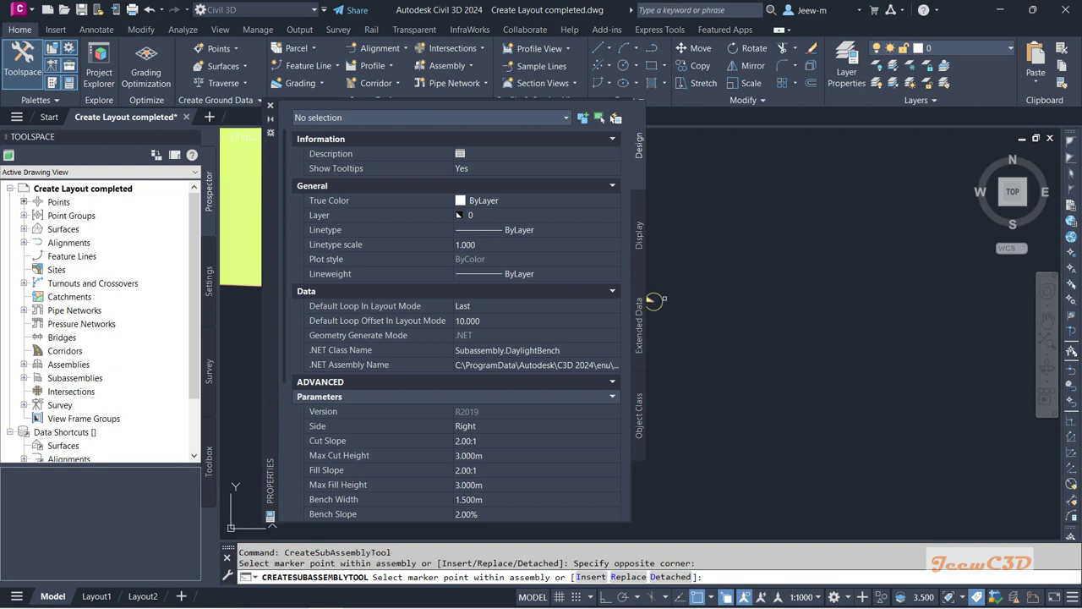
click(653, 301)
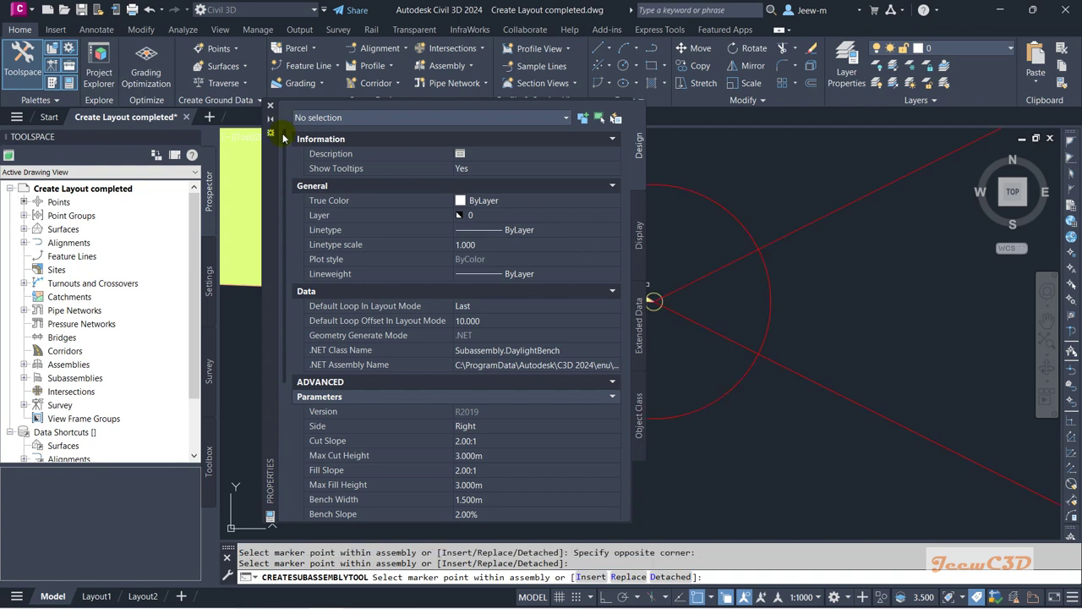
click(268, 108)
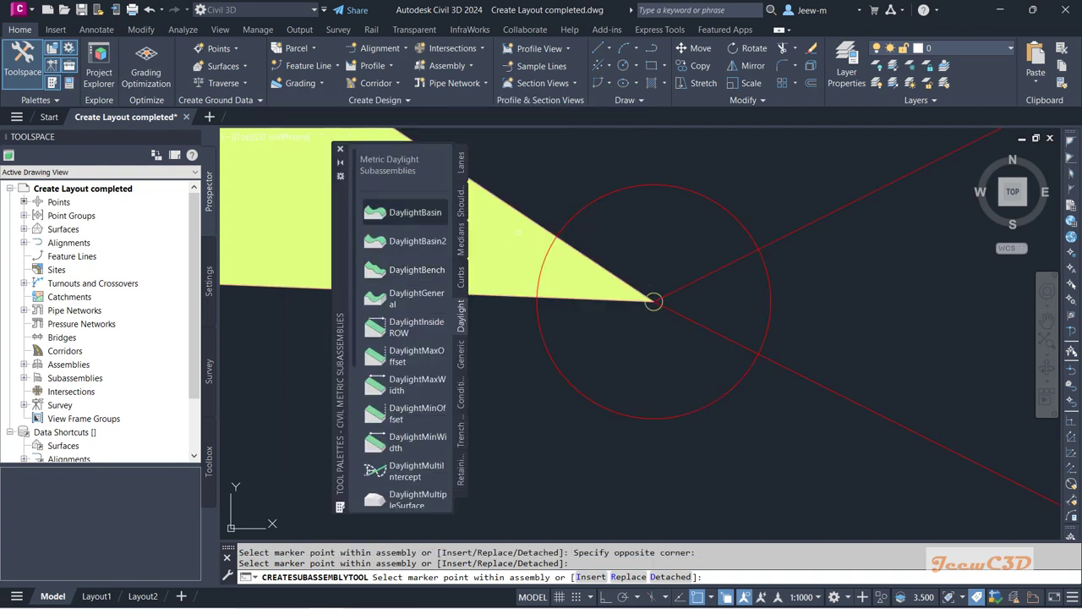
key(Escape)
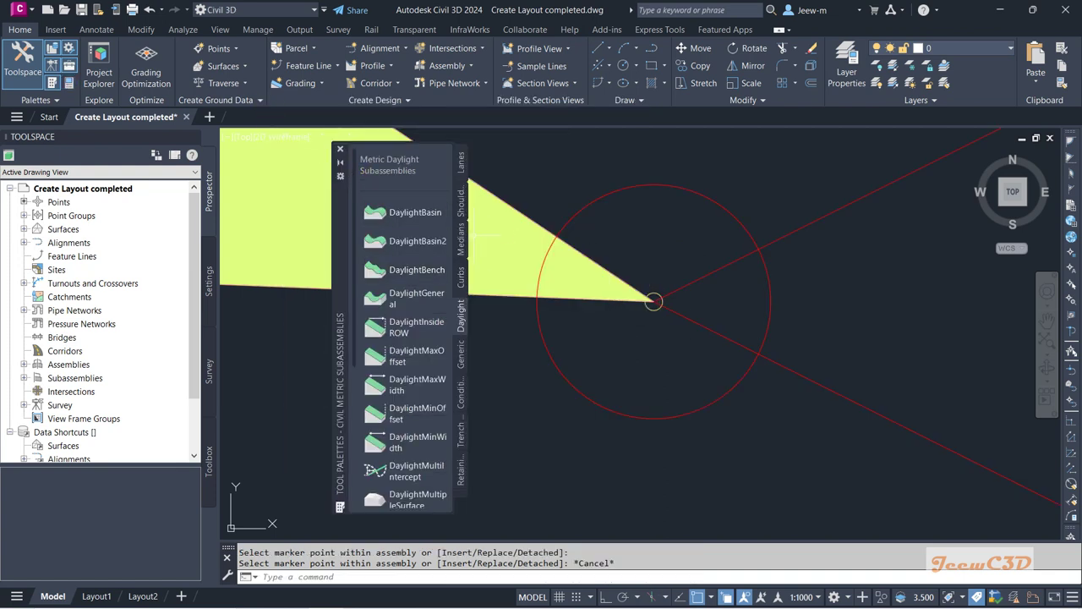
click(341, 149)
scroll(375, 314, down, 3)
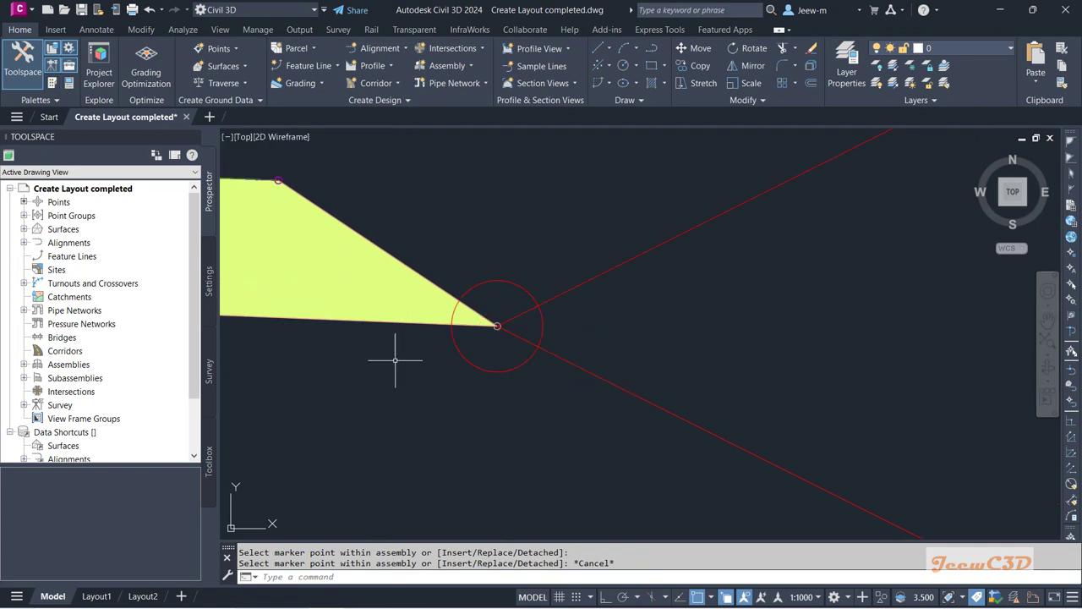
Rename the right-side DaylightBench subassembly as "DaylightBench R" in its subassembly properties.
middle_drag(394, 358, 517, 331)
scroll(496, 374, down, 3)
key(Escape)
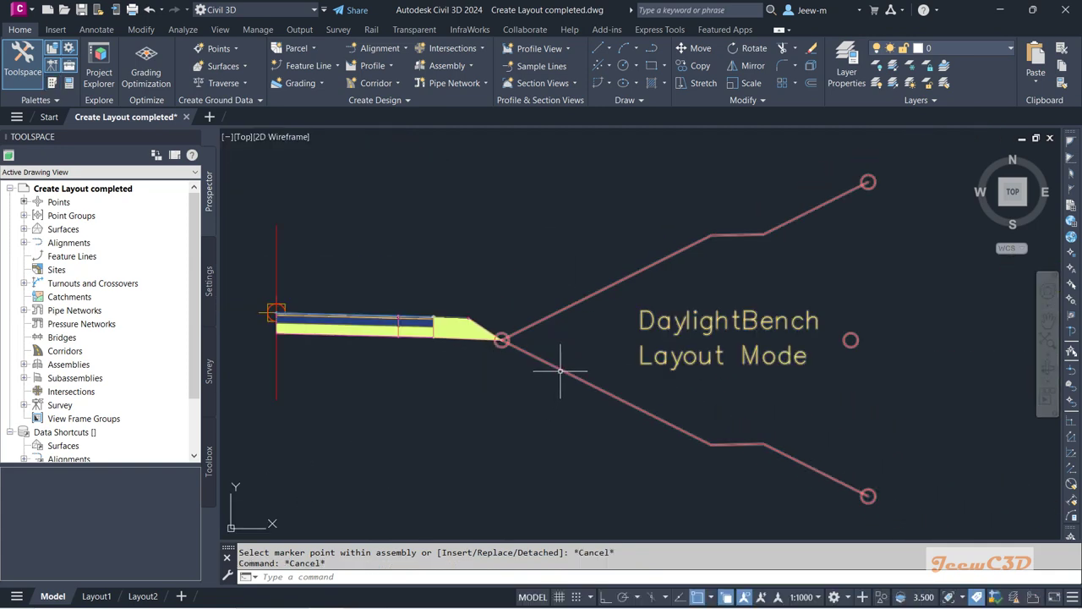
click(551, 379)
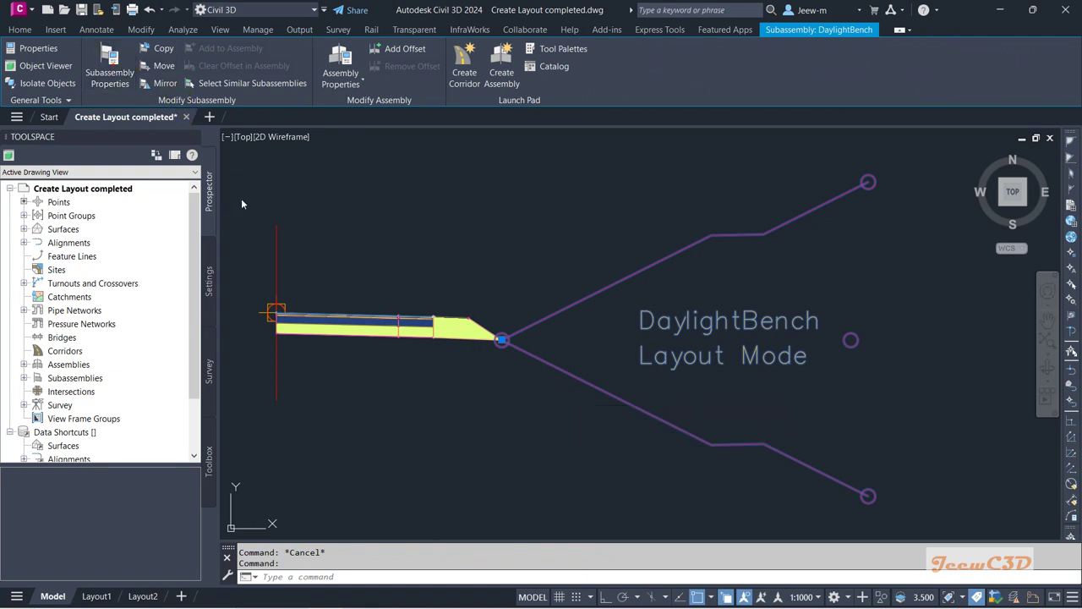
click(110, 71)
click(145, 141)
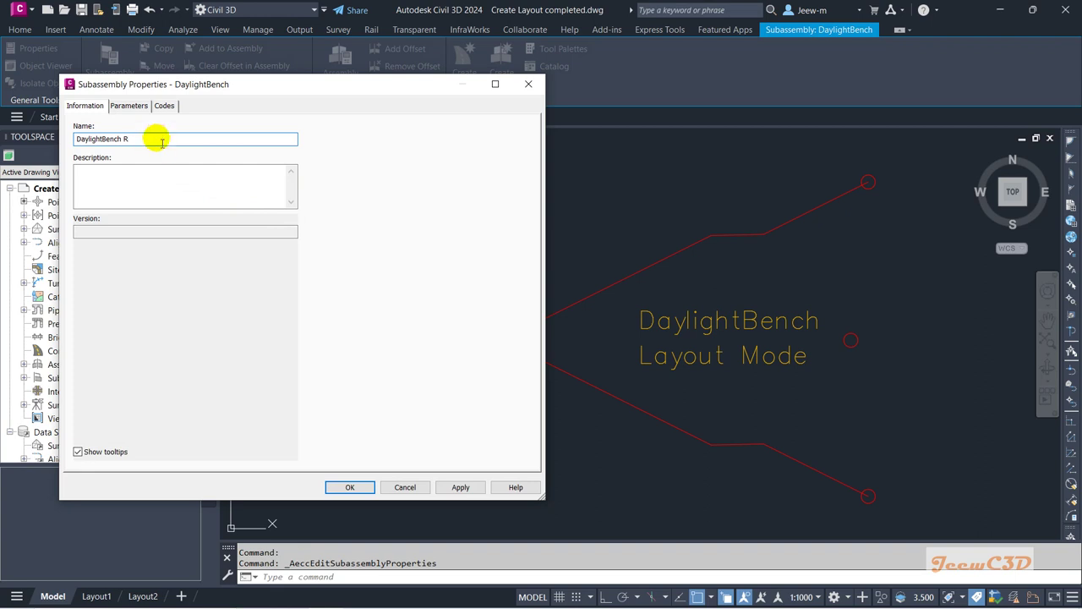
Set DaylightBench R's cut slope to 1.2:1 and its maximum cut height to 6 m.
click(129, 108)
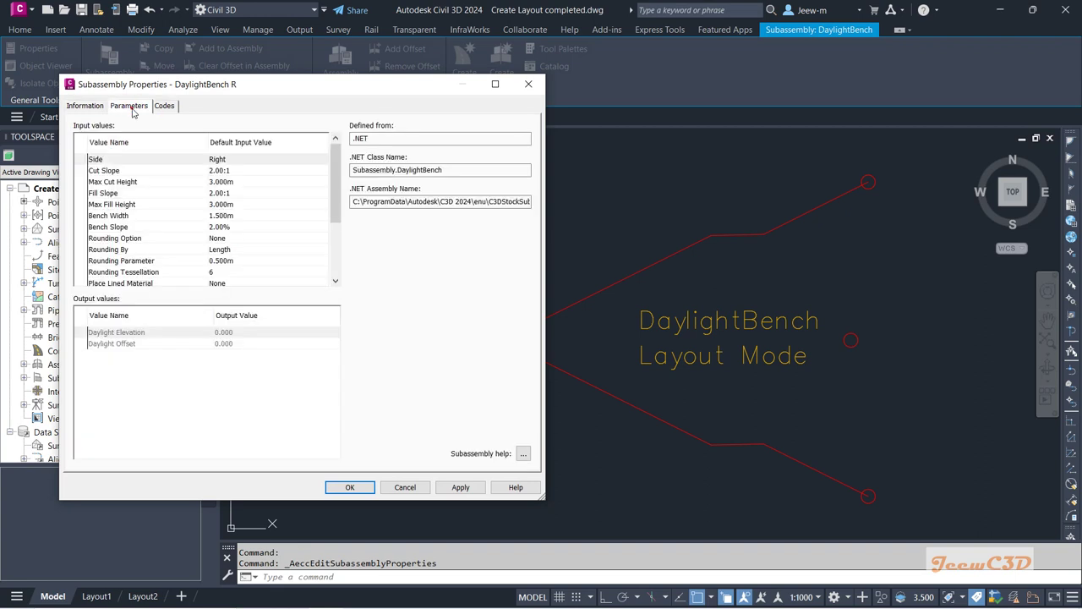
click(221, 170)
click(228, 171)
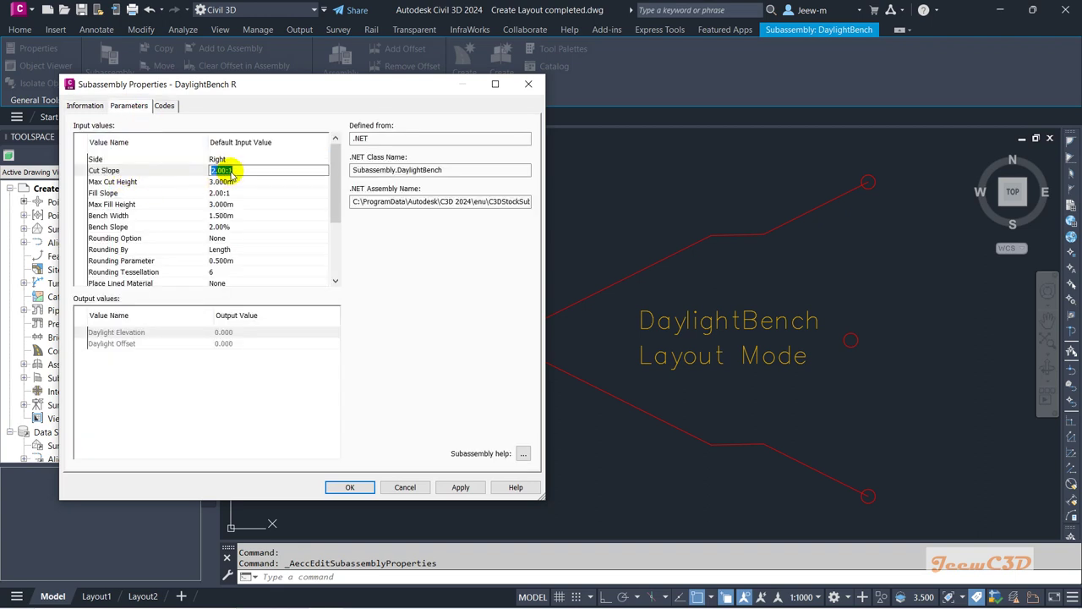
text(1.2)
key(Return)
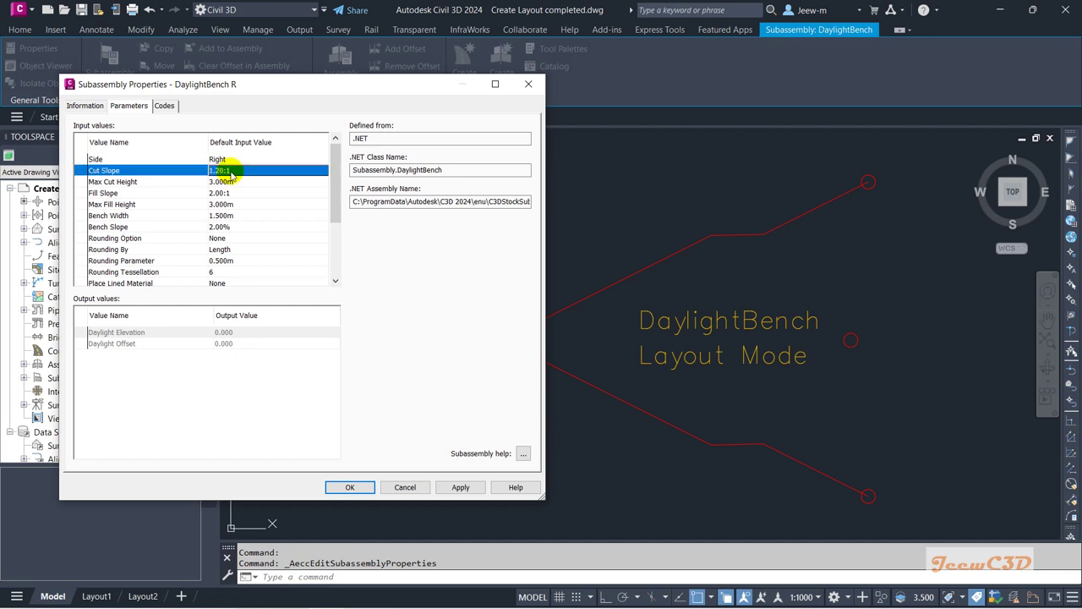
click(231, 181)
click(231, 181)
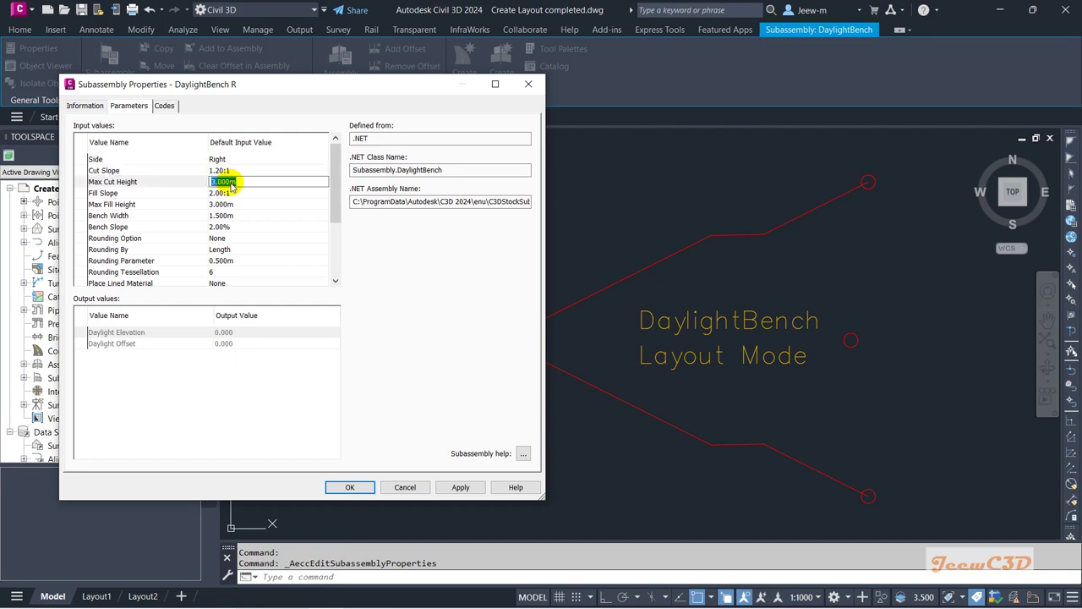
text(6)
key(Return)
Set DaylightBench R's fill slope to 1.5:1 and its maximum fill height to 6 m.
click(228, 193)
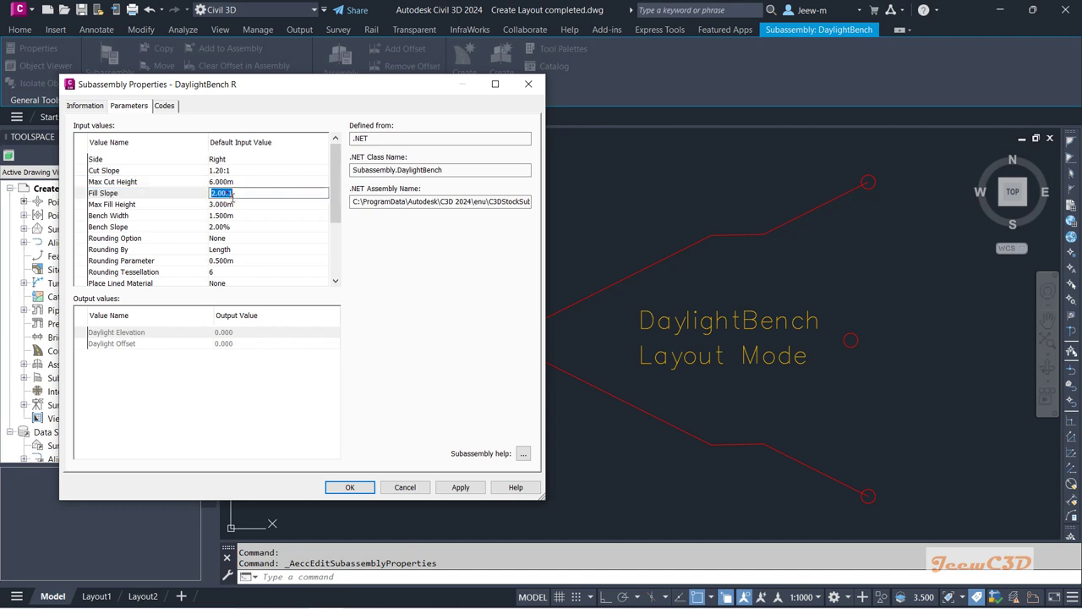
click(228, 192)
text(1.5)
key(Return)
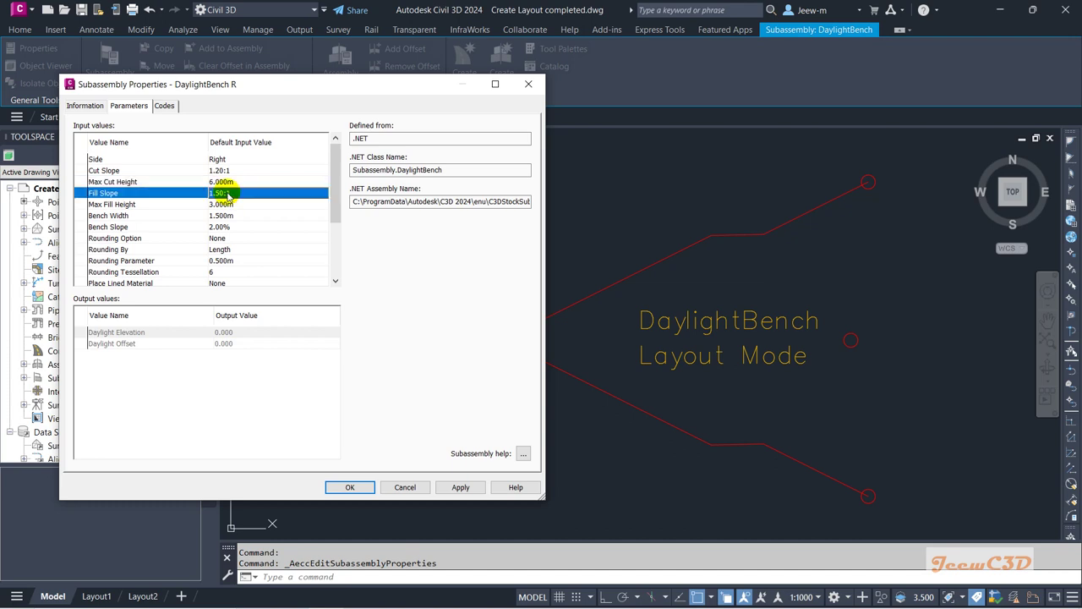
click(221, 204)
click(221, 203)
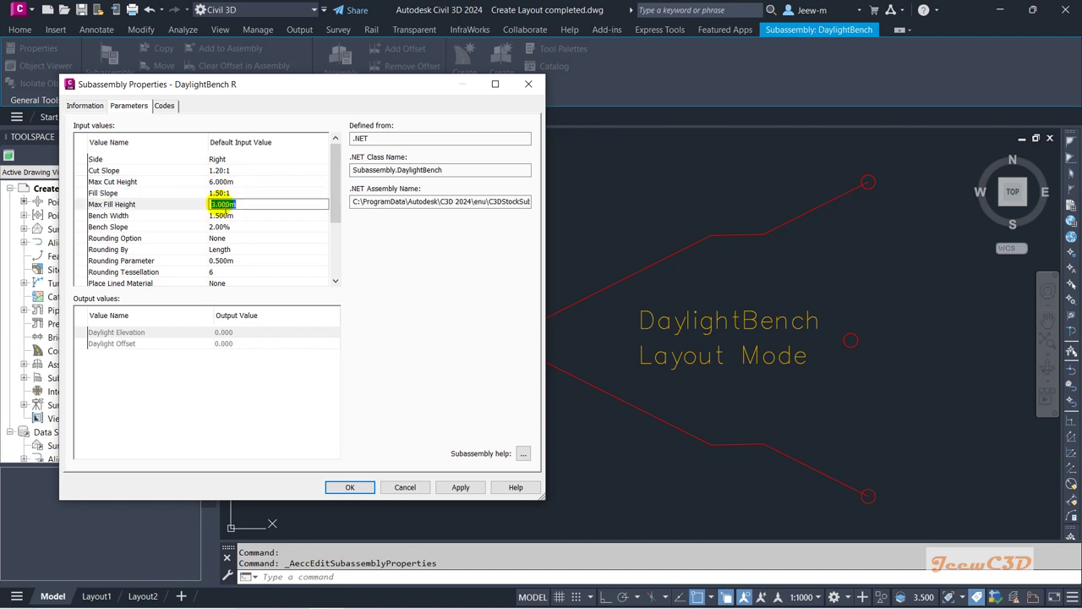
text(6)
key(Return)
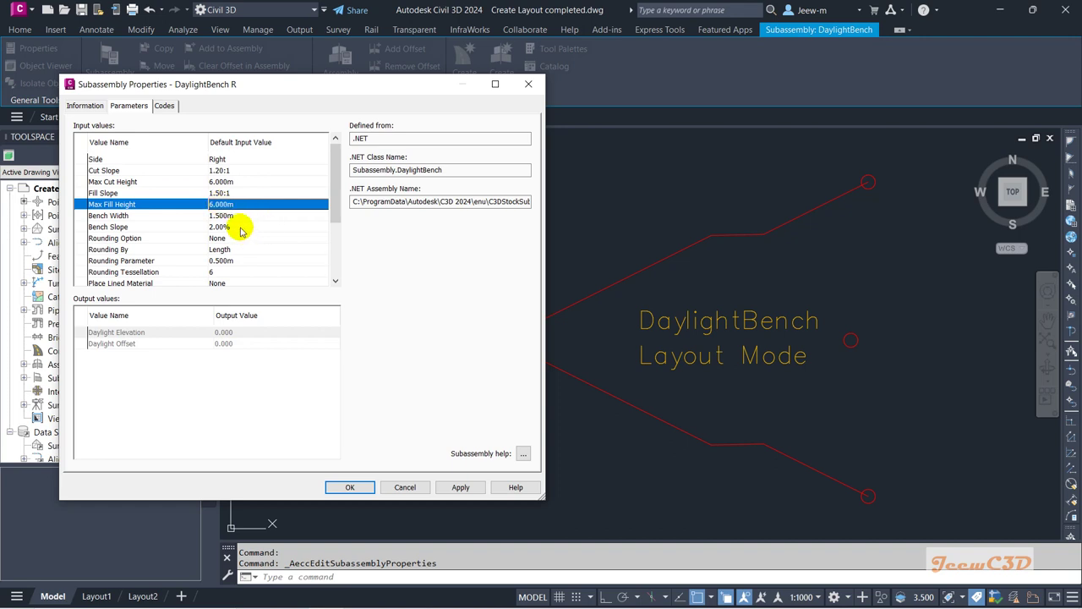
Check DaylightBench R's remaining bench and rounding parameters, then accept the subassembly properties and deselect it.
click(241, 230)
scroll(335, 227, down, 1)
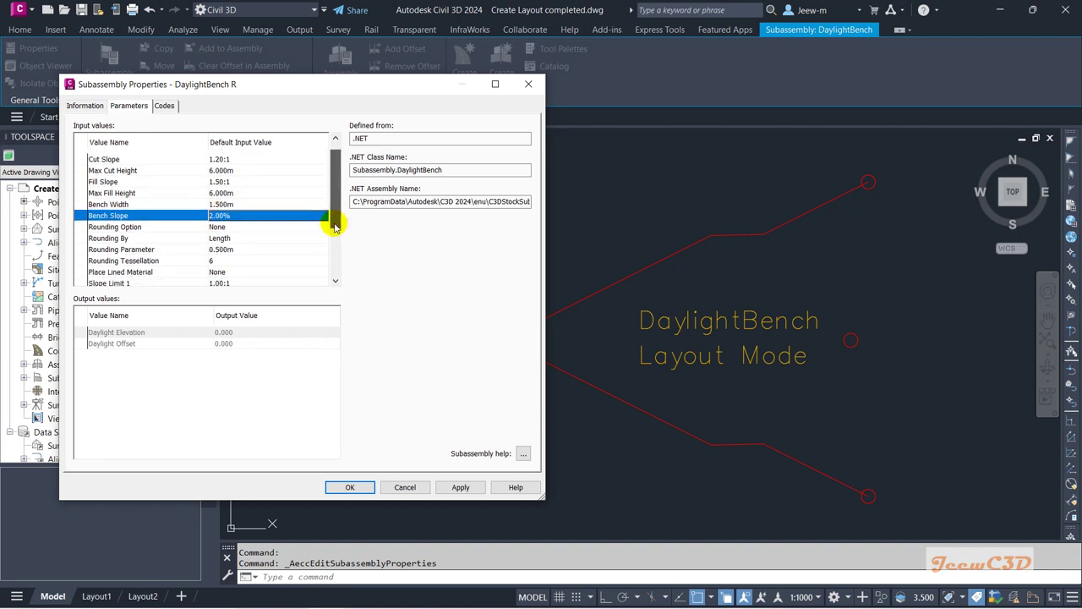
drag(335, 227, 347, 207)
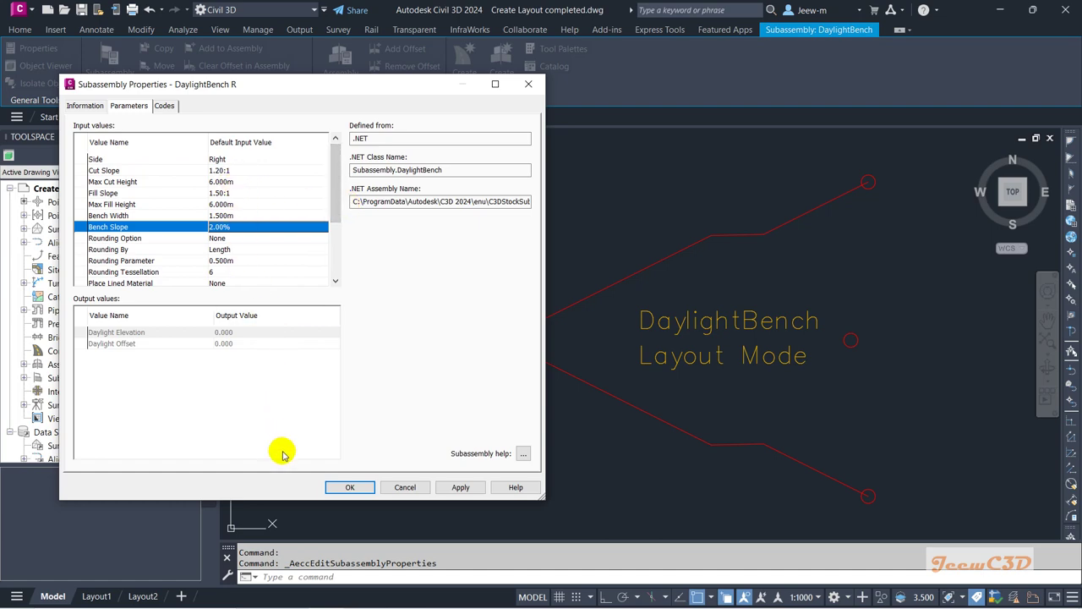
click(349, 487)
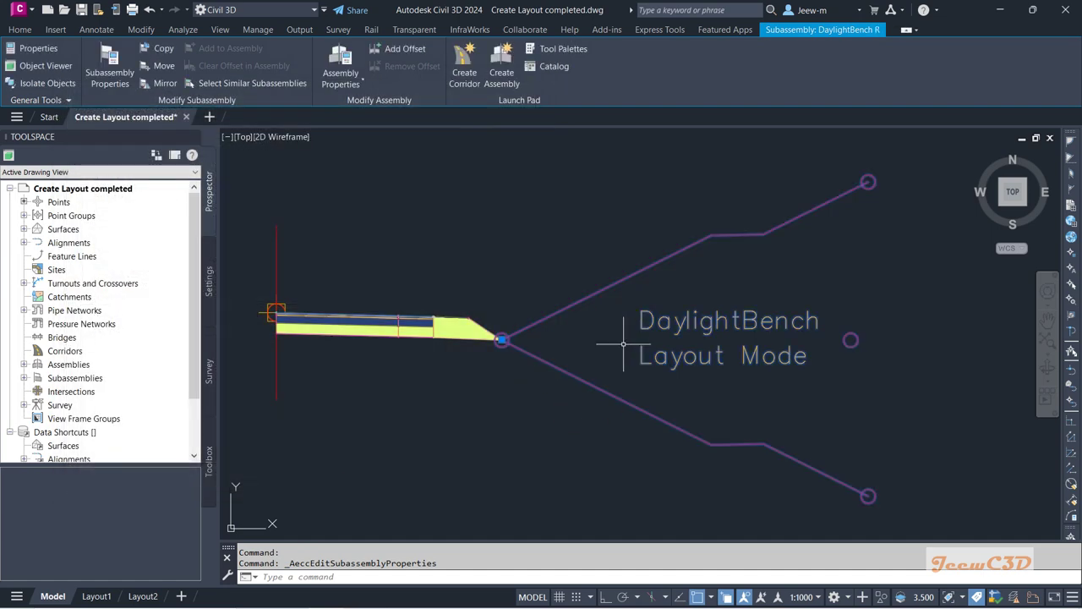
scroll(623, 344, down, 4)
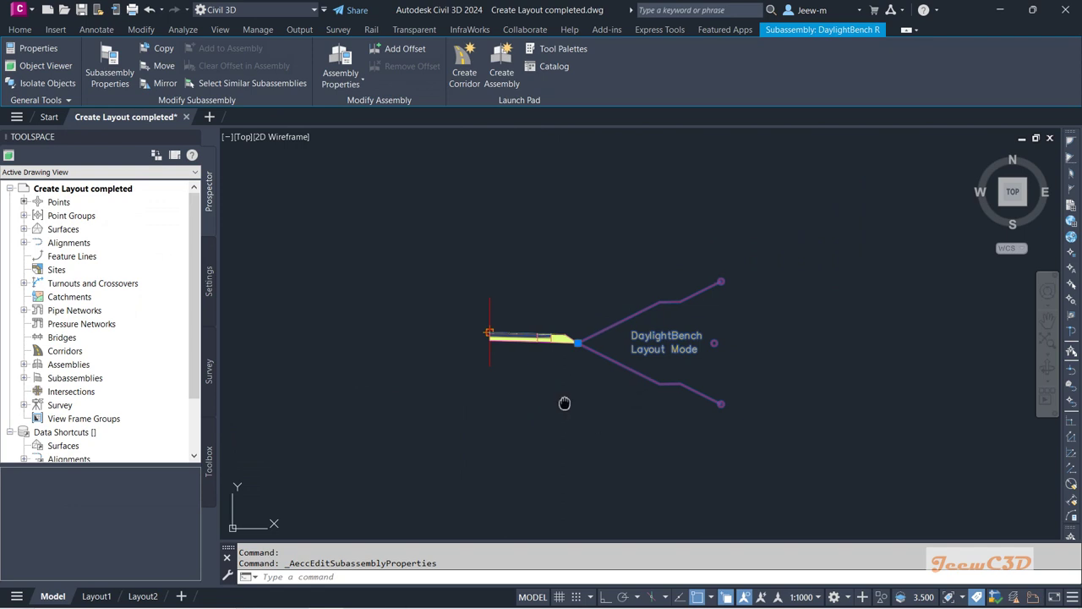
middle_drag(564, 404, 615, 411)
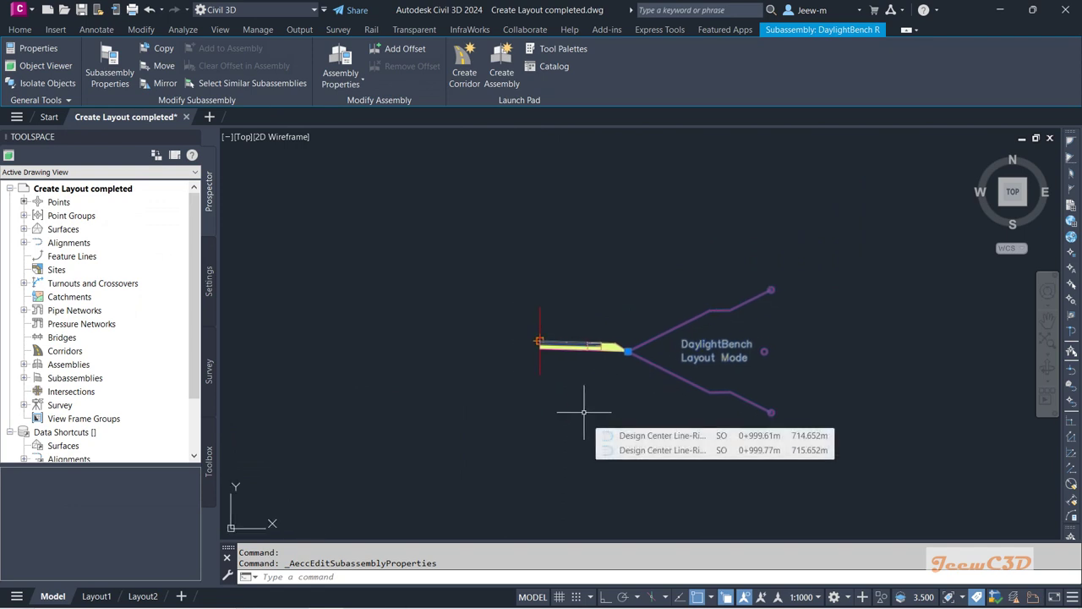
key(Escape)
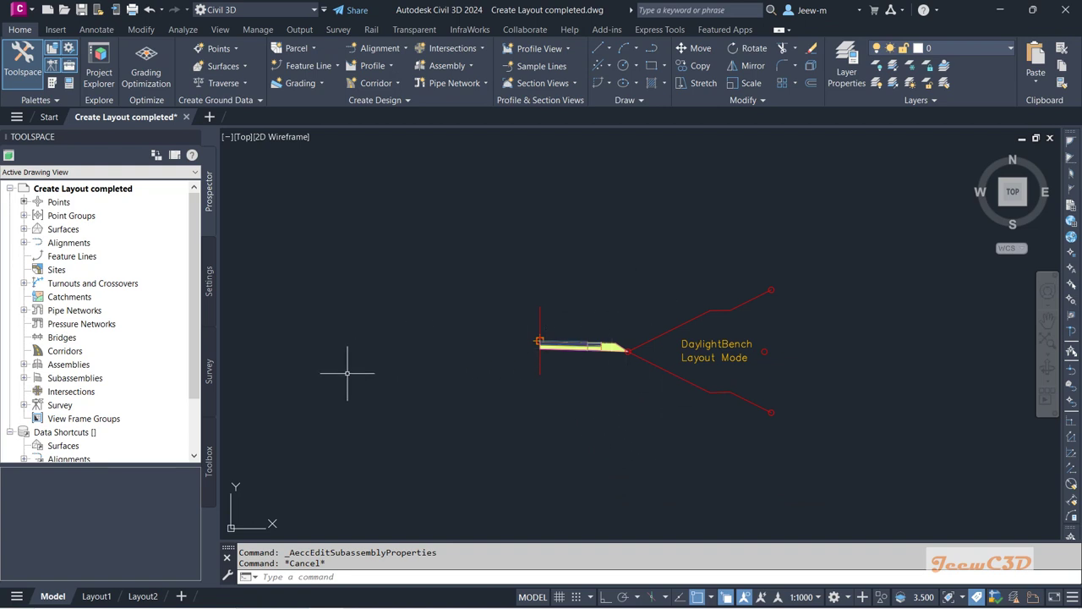
Mirror all right-side lane, shoulder, verge and daylight subassemblies to the left using the assembly's baseline marker point.
mouse_move(346, 372)
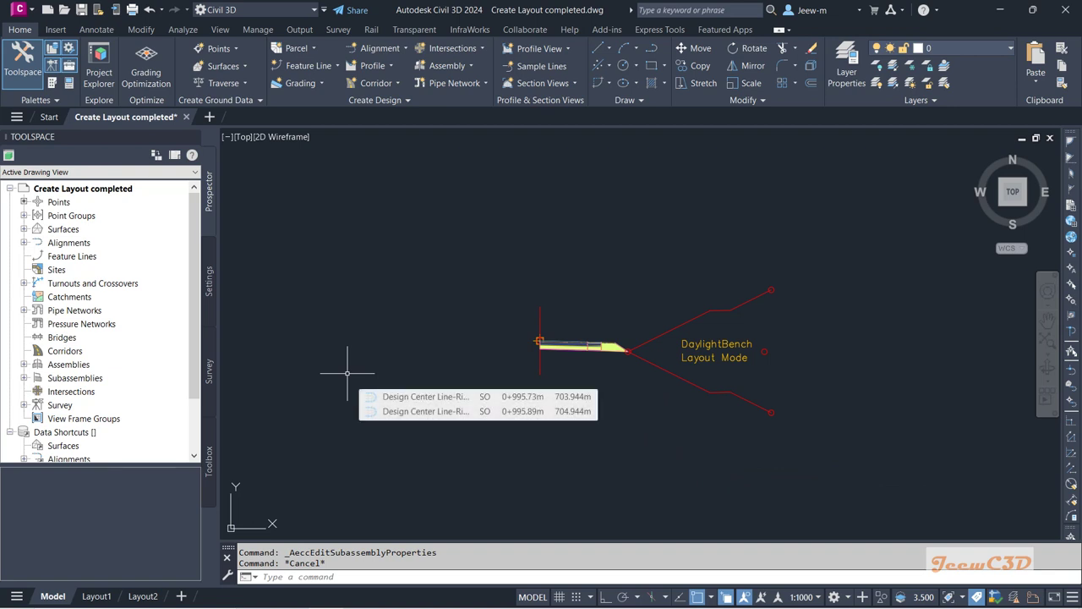
scroll(592, 376, up, 2)
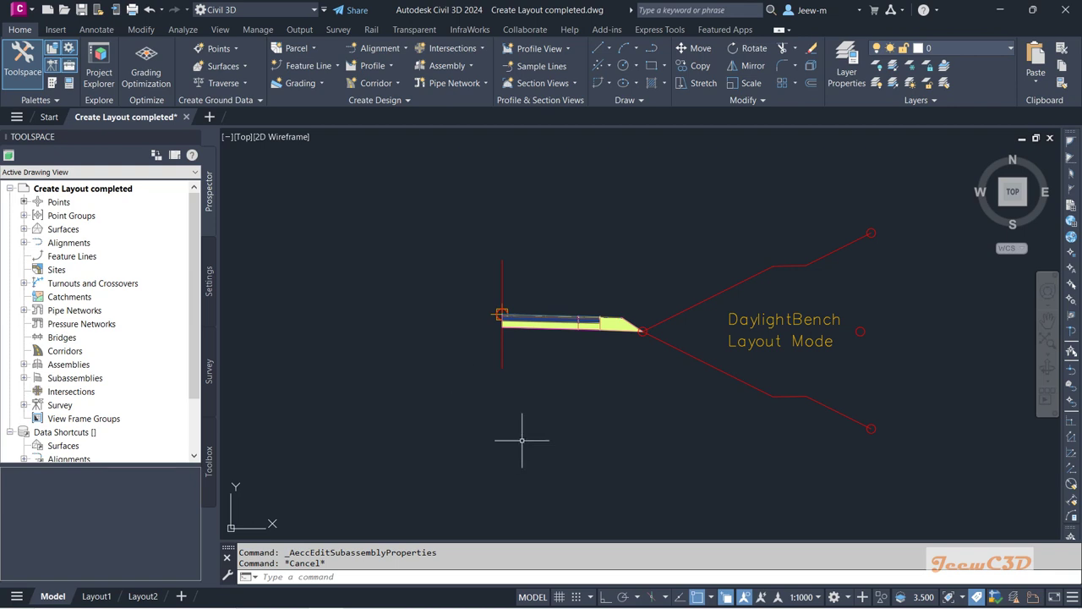
click(897, 461)
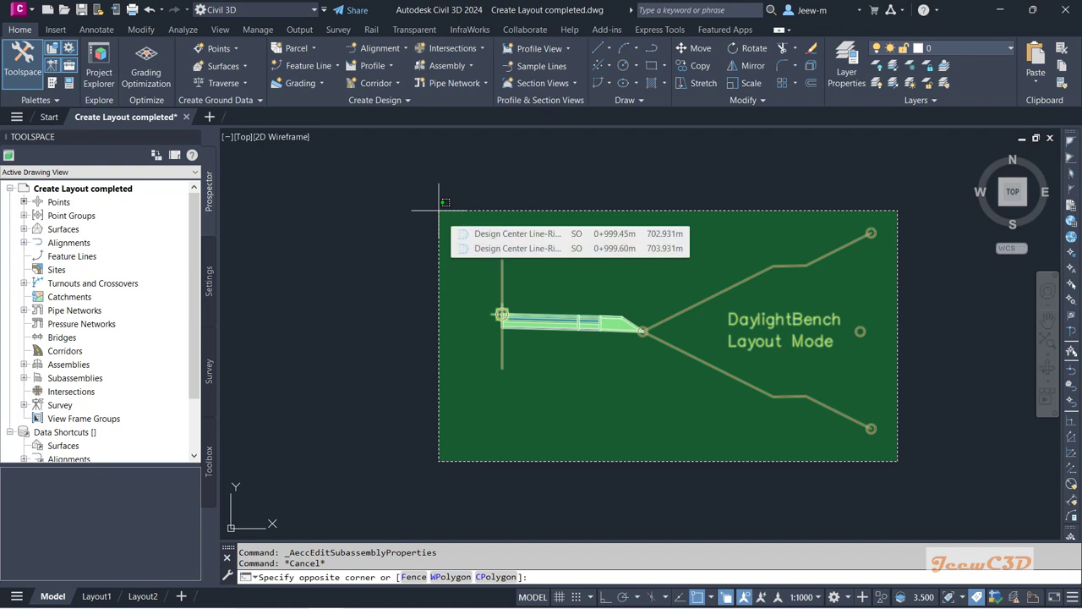
click(528, 206)
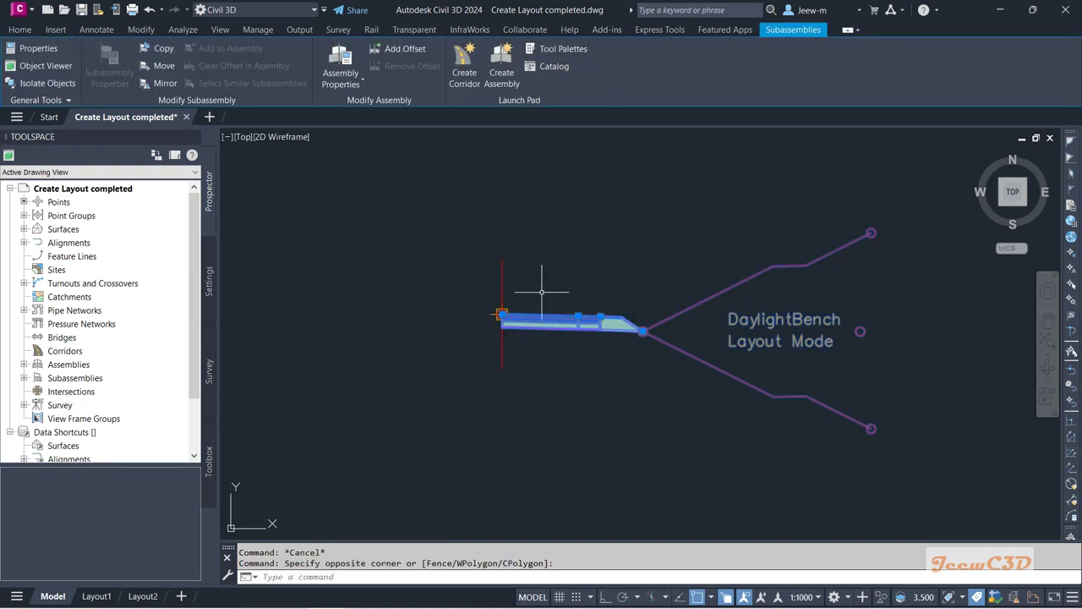
click(159, 83)
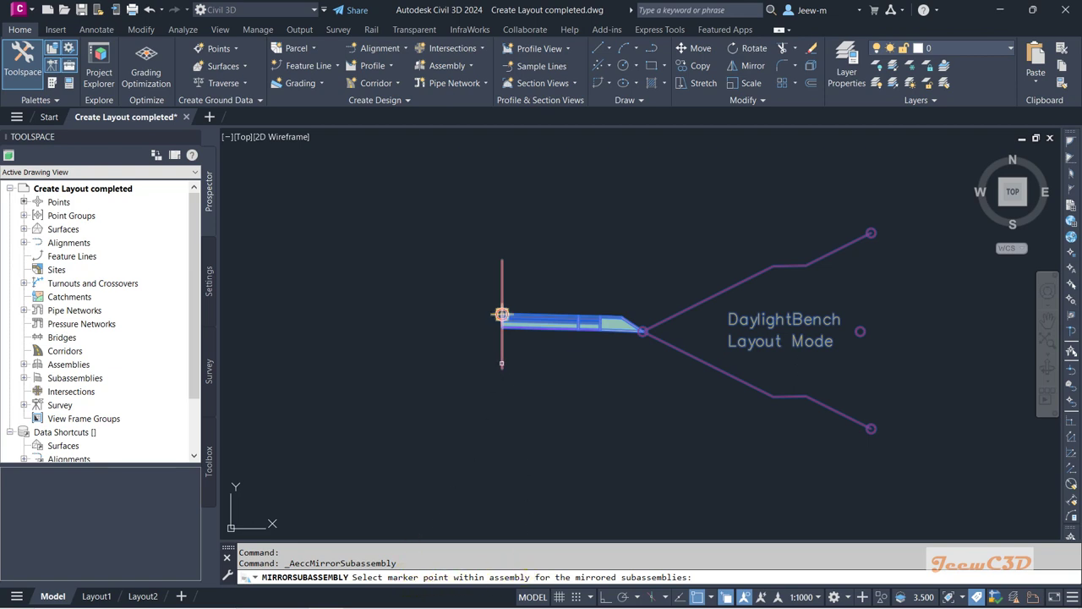
click(502, 315)
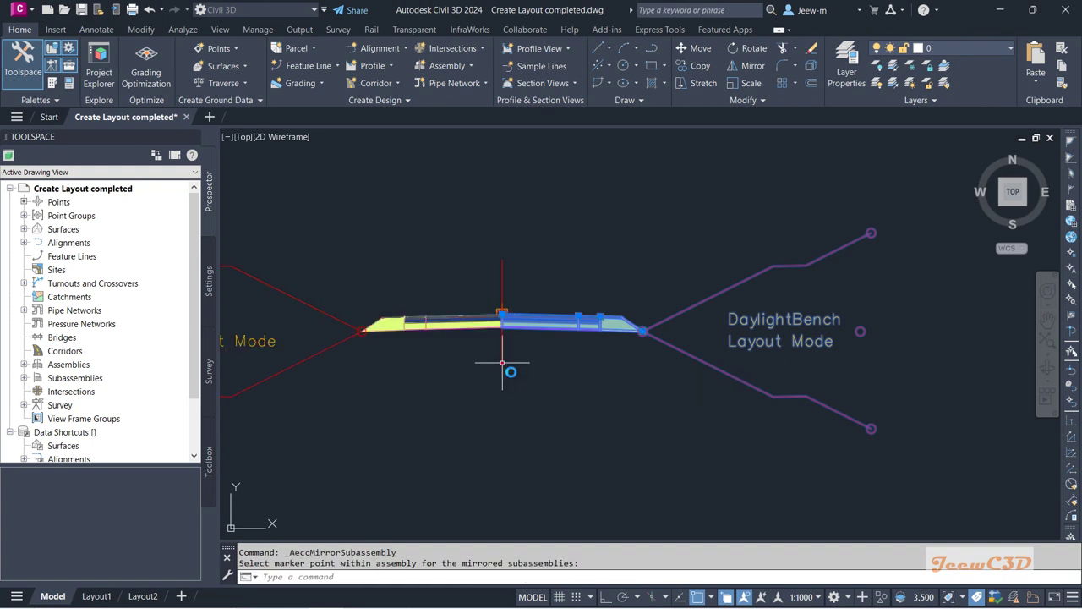
middle_drag(467, 361, 574, 419)
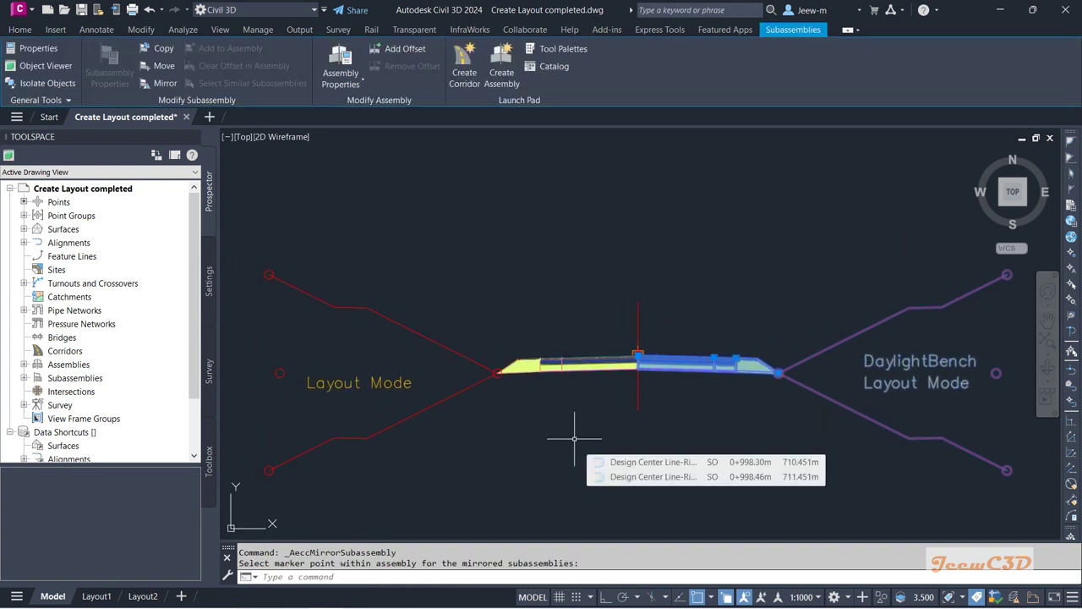
key(Escape)
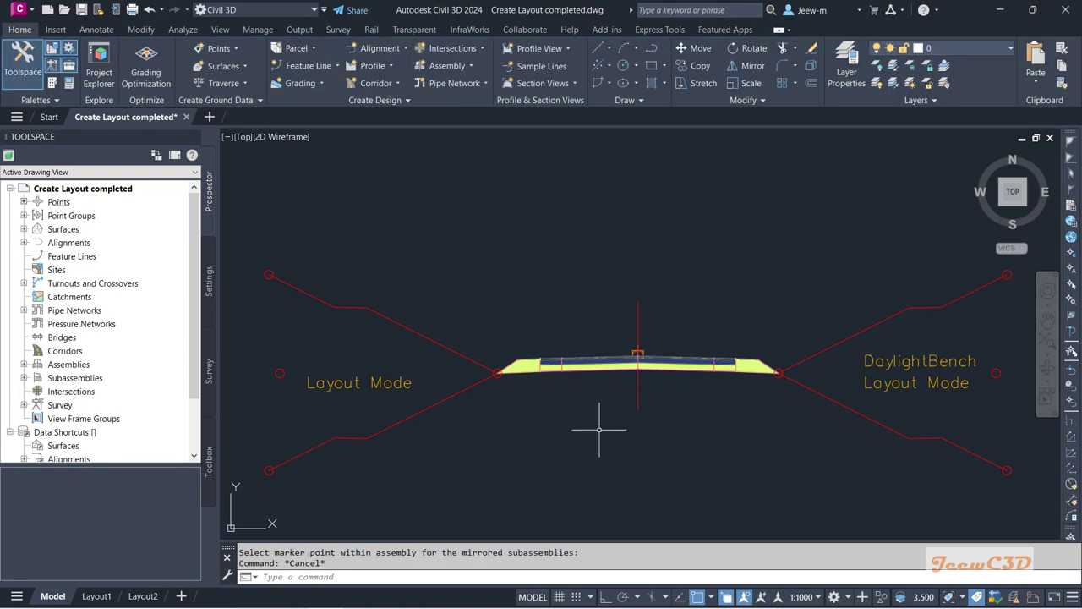
Rename the mirrored lane subassembly left of the baseline as "Lane L" and deselect it.
scroll(606, 402, up, 2)
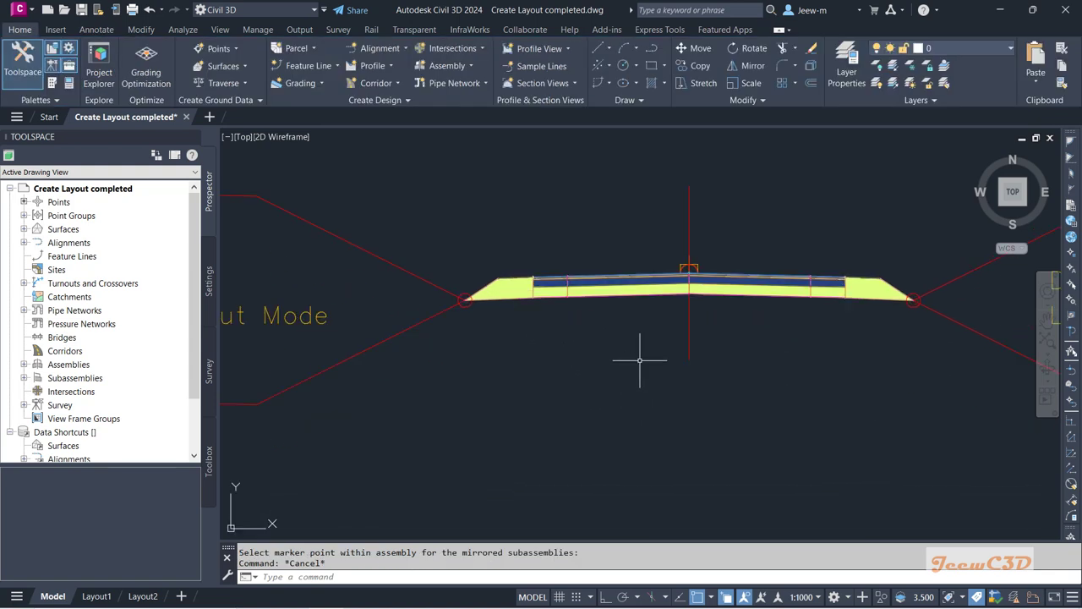
scroll(636, 363, down, 2)
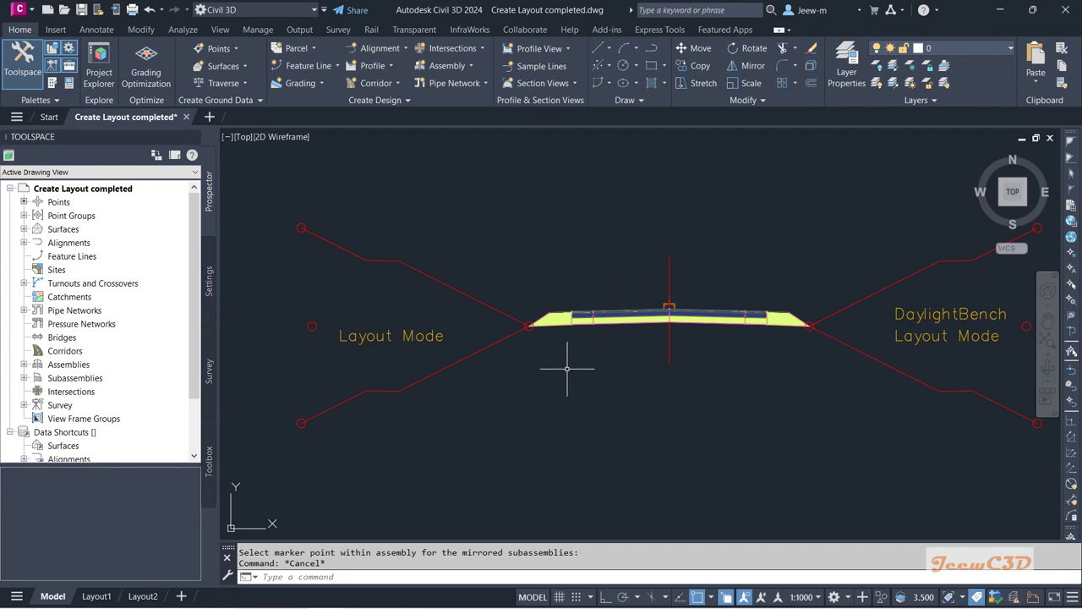
click(628, 321)
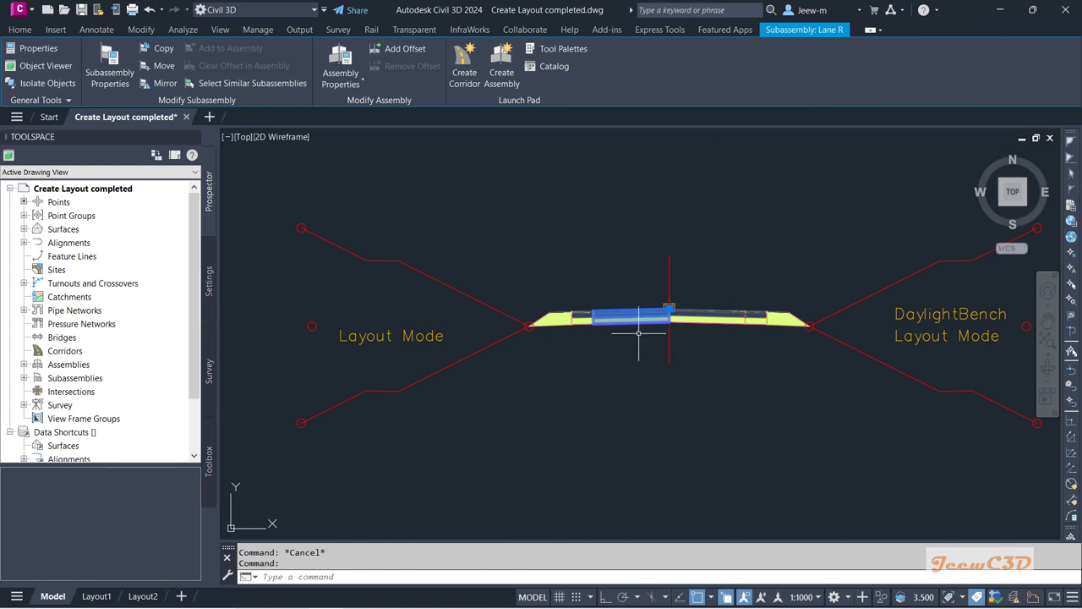
click(109, 61)
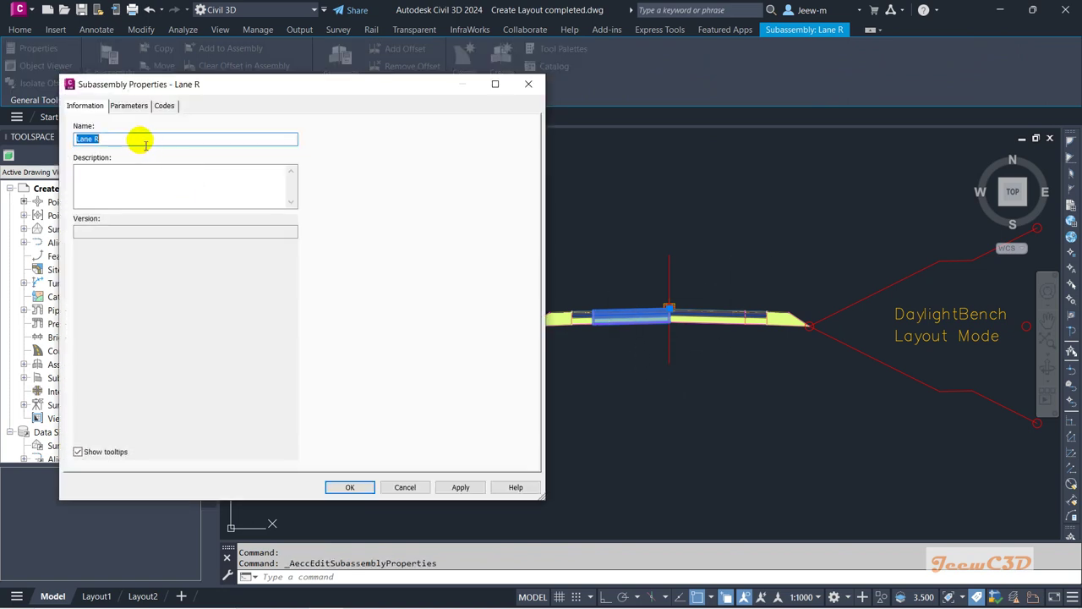
click(139, 142)
text(2)
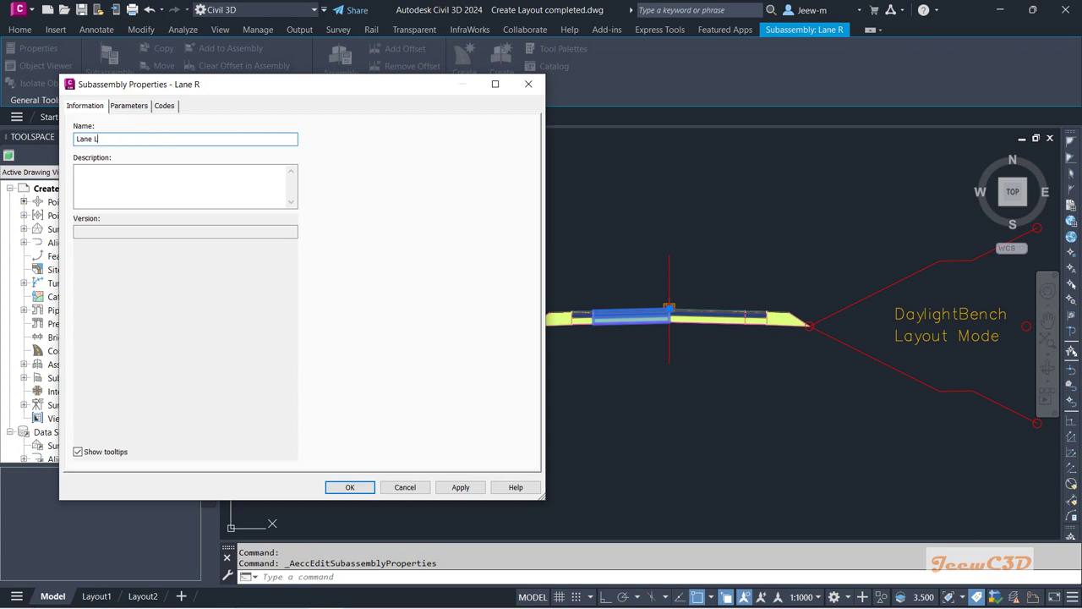
click(349, 487)
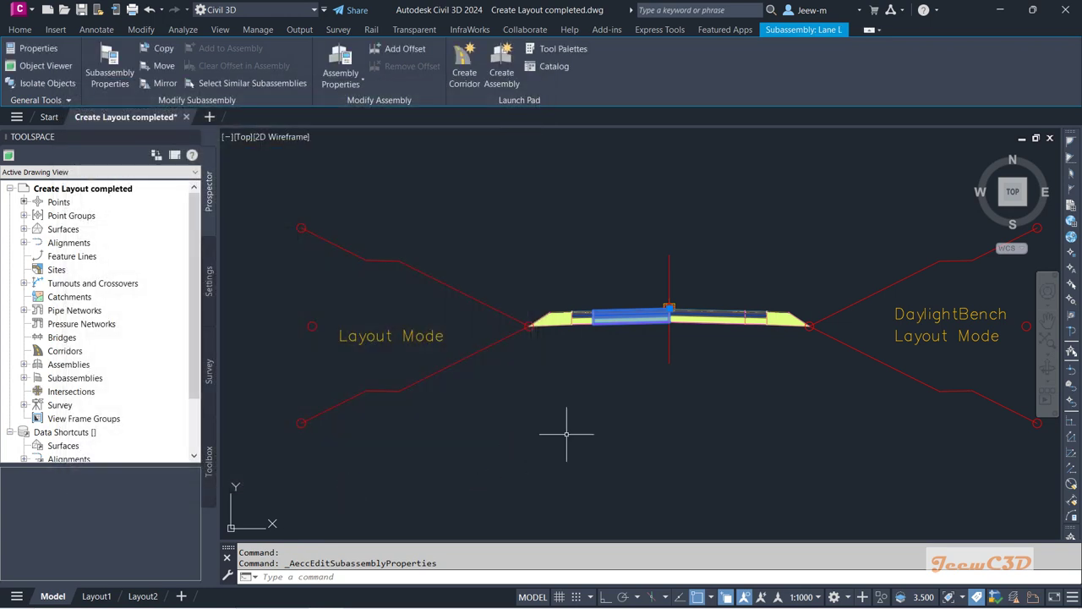
key(Escape)
Rename the mirrored shoulder subassembly next to Lane L as "Shoulder L".
click(542, 312)
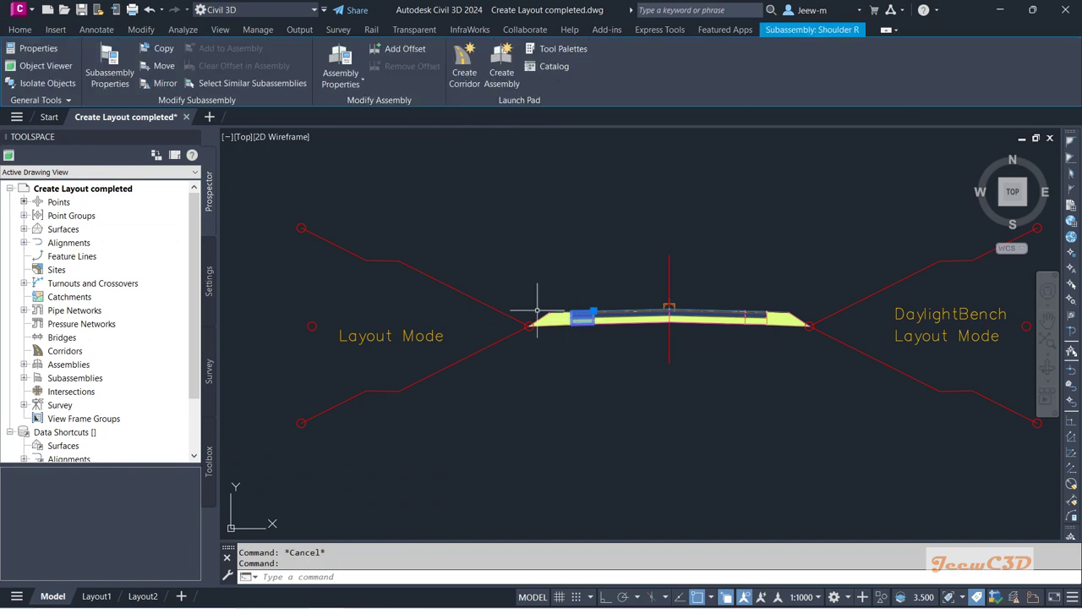
click(107, 58)
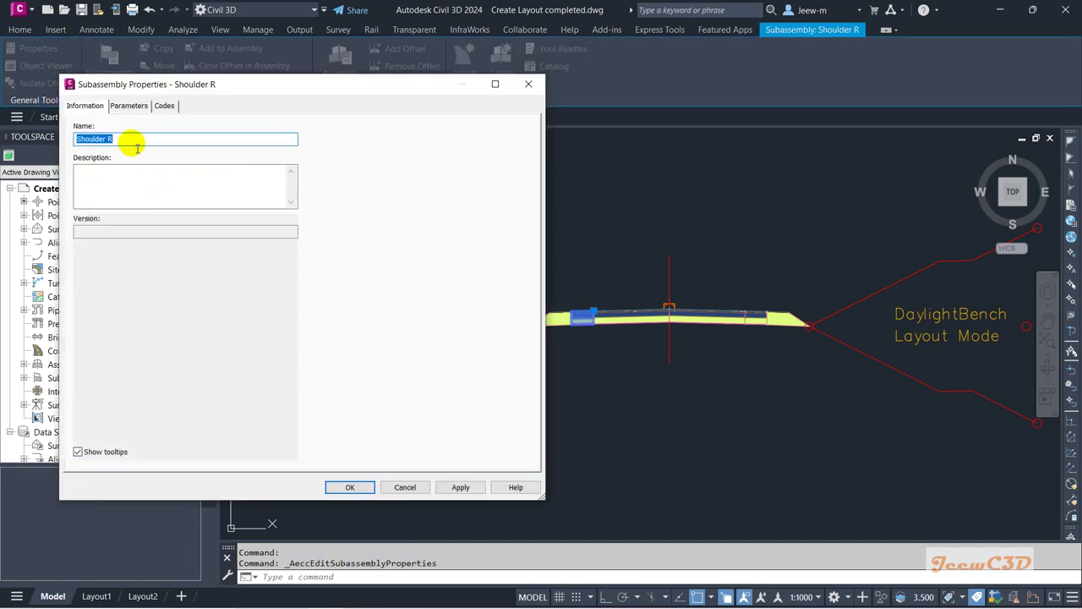
click(132, 140)
key(BackSpace)
text(L)
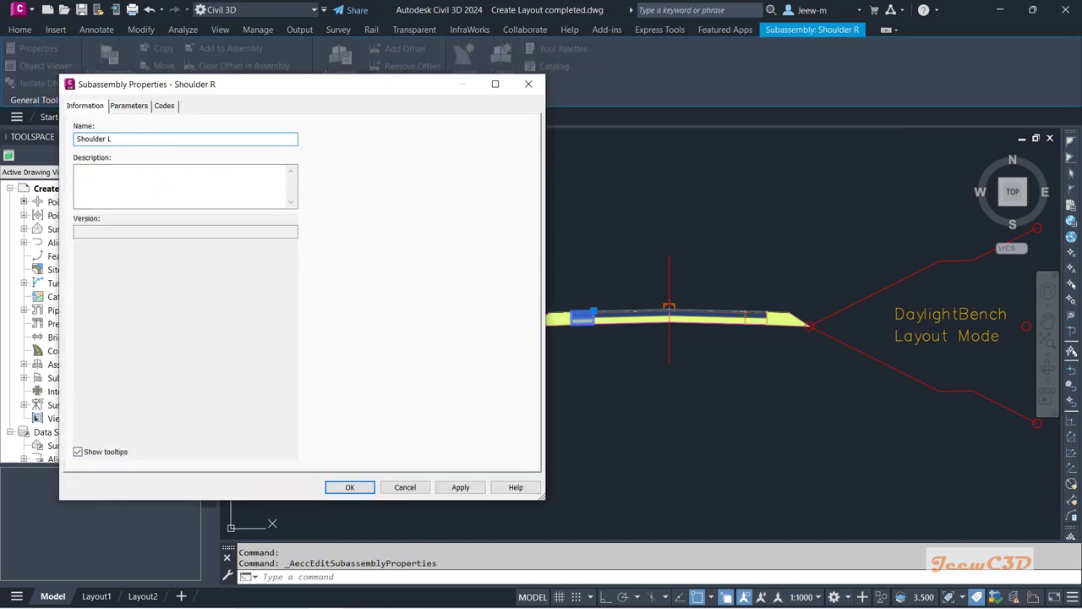
click(349, 487)
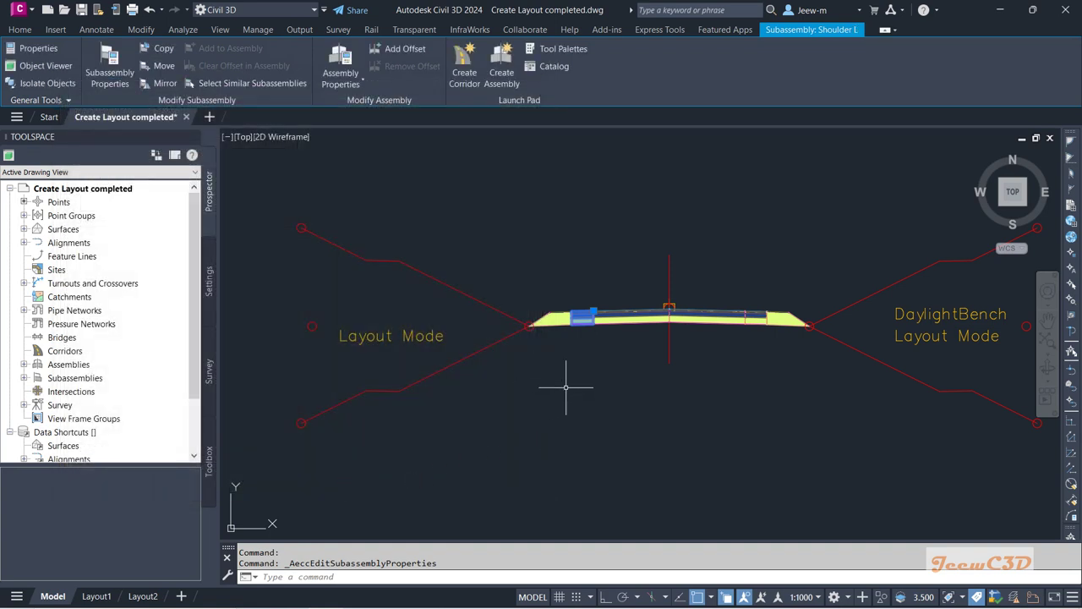
Deselect Shoulder L and rename the left group's Verge R as "Verge L" in the Two Lane Two way Road assembly's construction properties.
key(Escape)
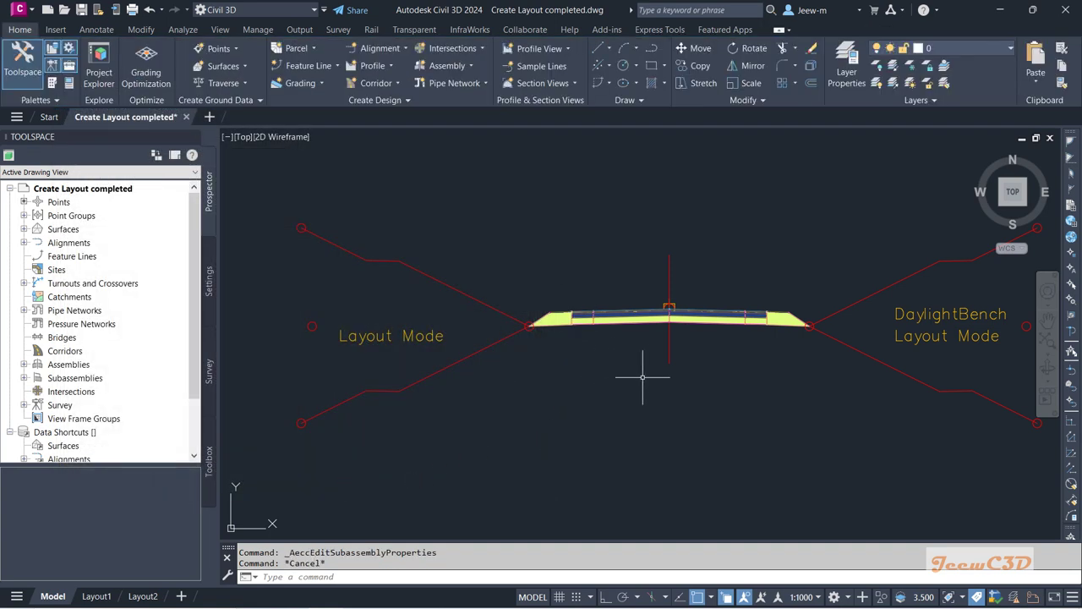
click(675, 359)
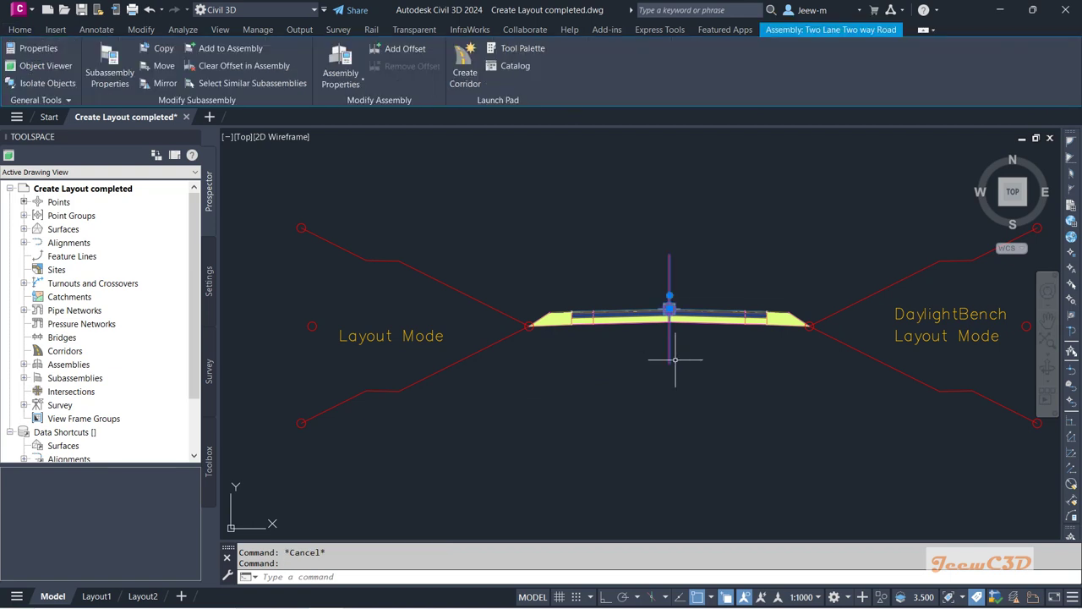
click(340, 58)
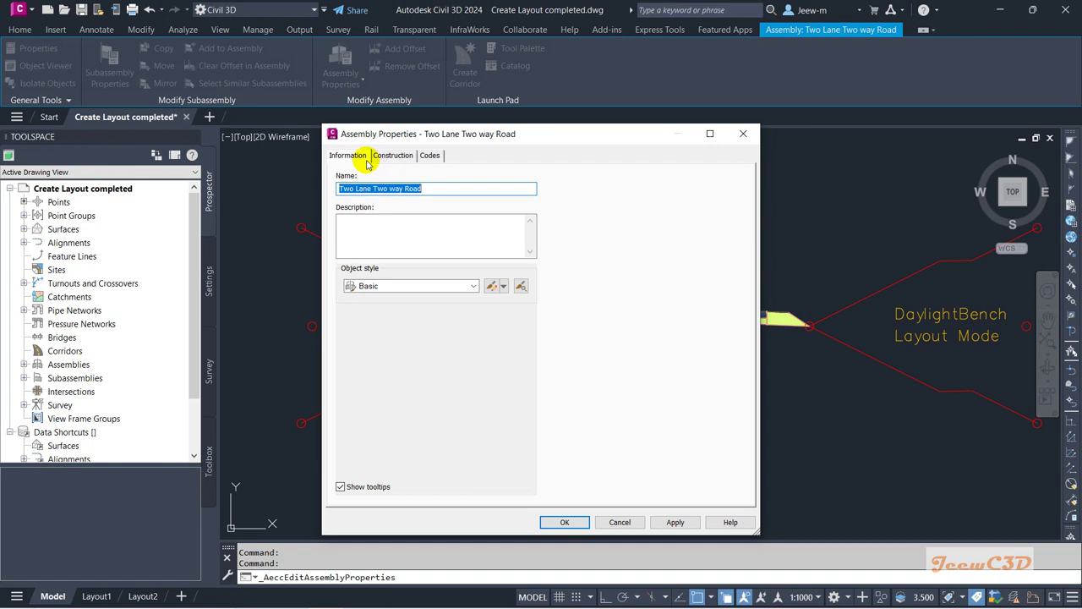
click(390, 155)
drag(432, 134, 276, 121)
click(229, 284)
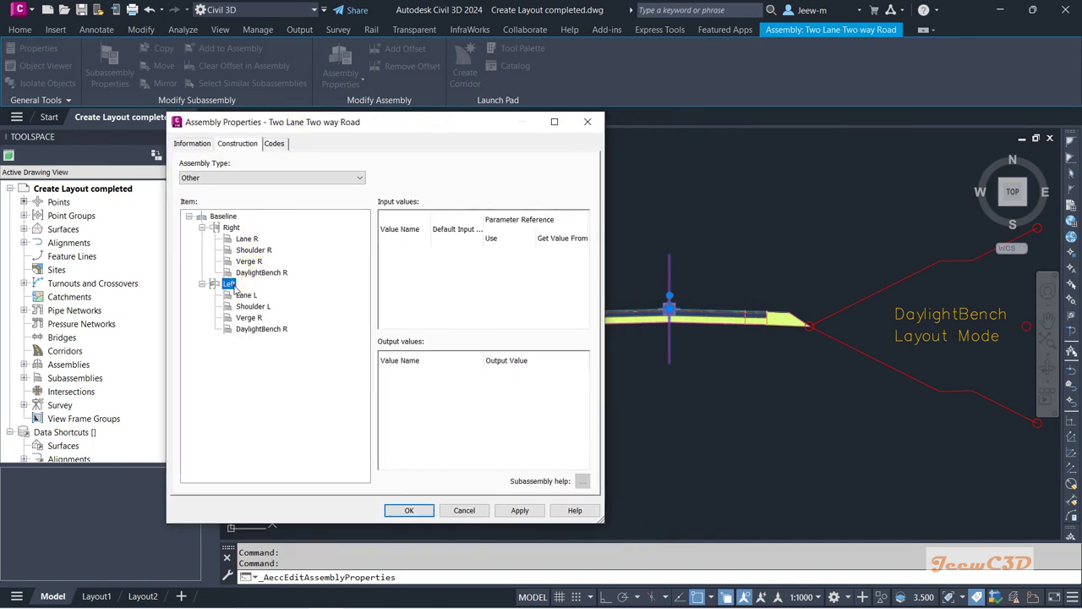
click(249, 307)
click(248, 318)
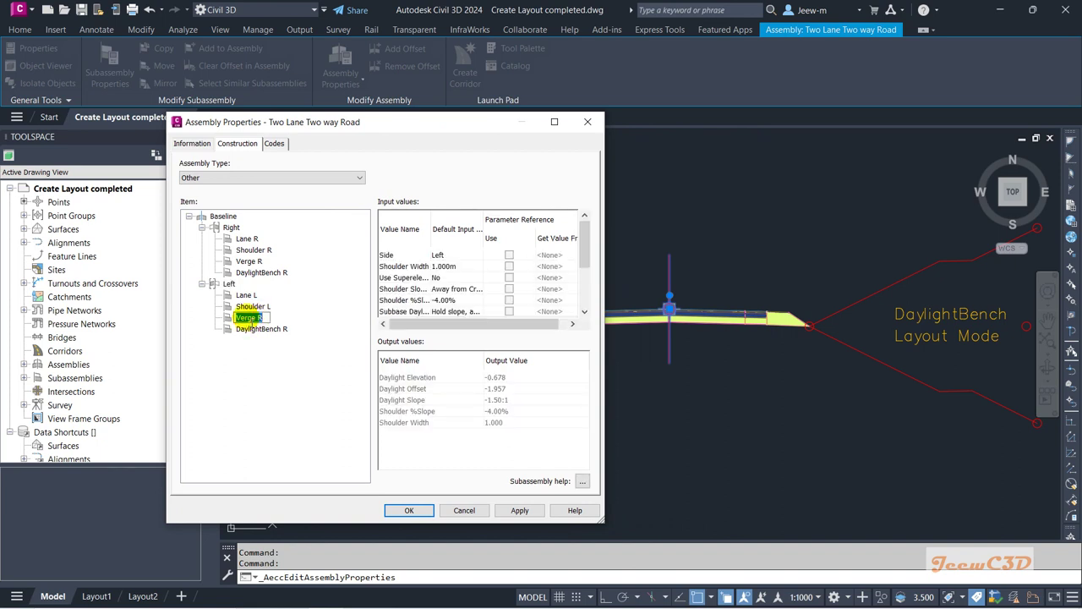
click(264, 321)
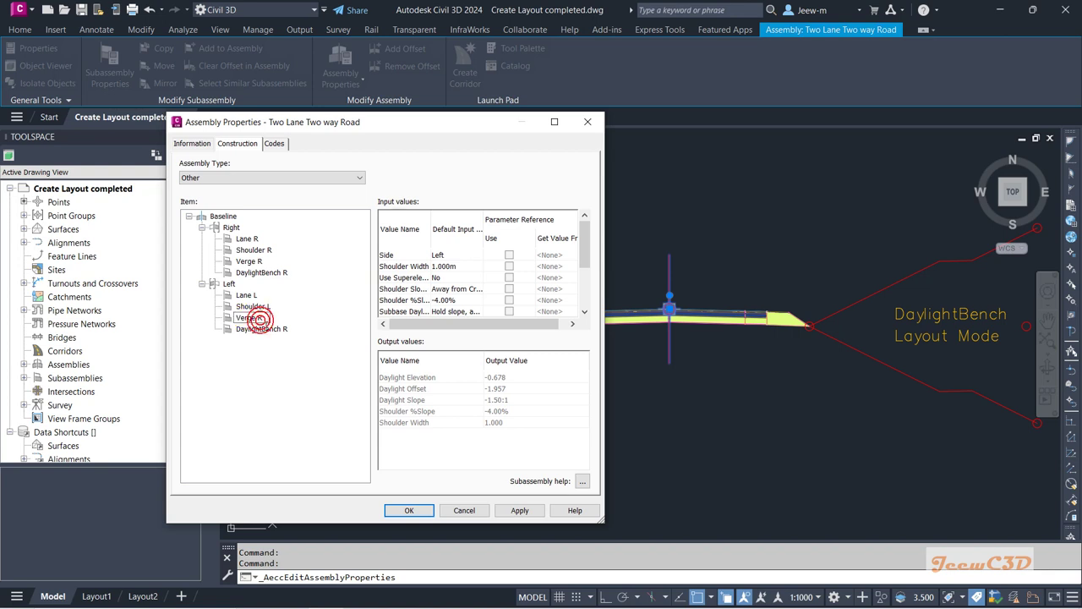
key(BackSpace)
Rename the left group's DaylightBench R subassembly as "DaylightBench L" in the assembly's construction structure.
click(254, 329)
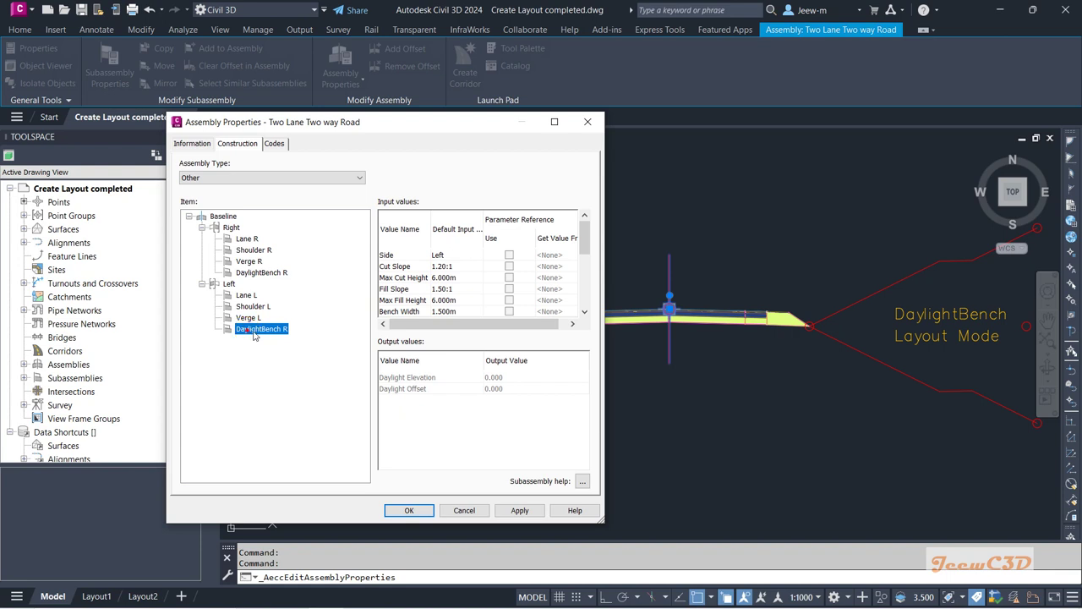
click(277, 332)
double_click(286, 330)
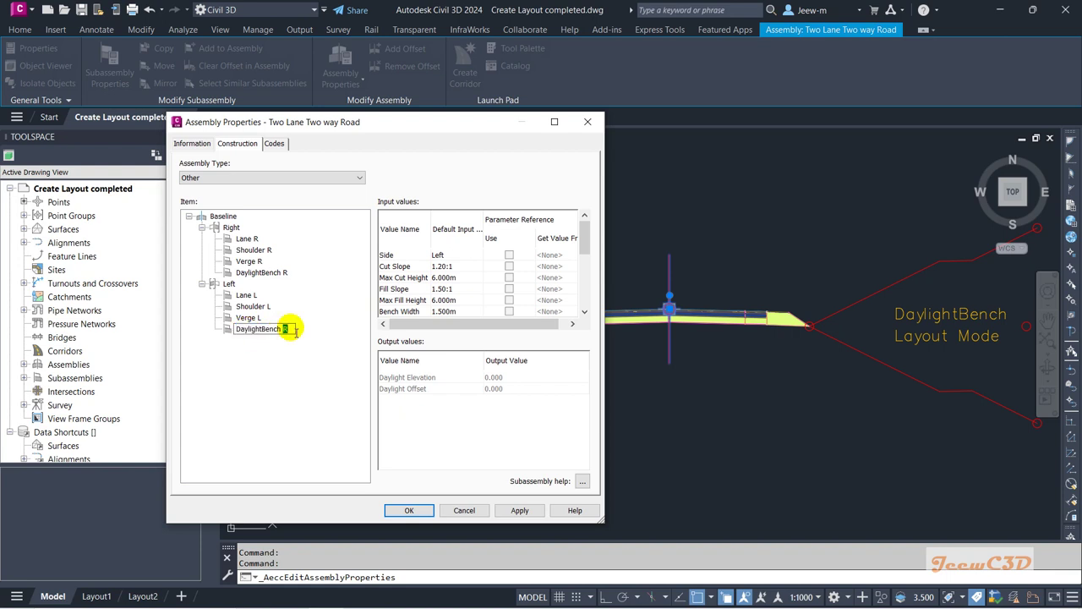
text(L)
key(Return)
click(257, 350)
Check the input values of Lane L, Shoulder L and Verge L, accept the assembly properties and deselect the assembly.
click(247, 295)
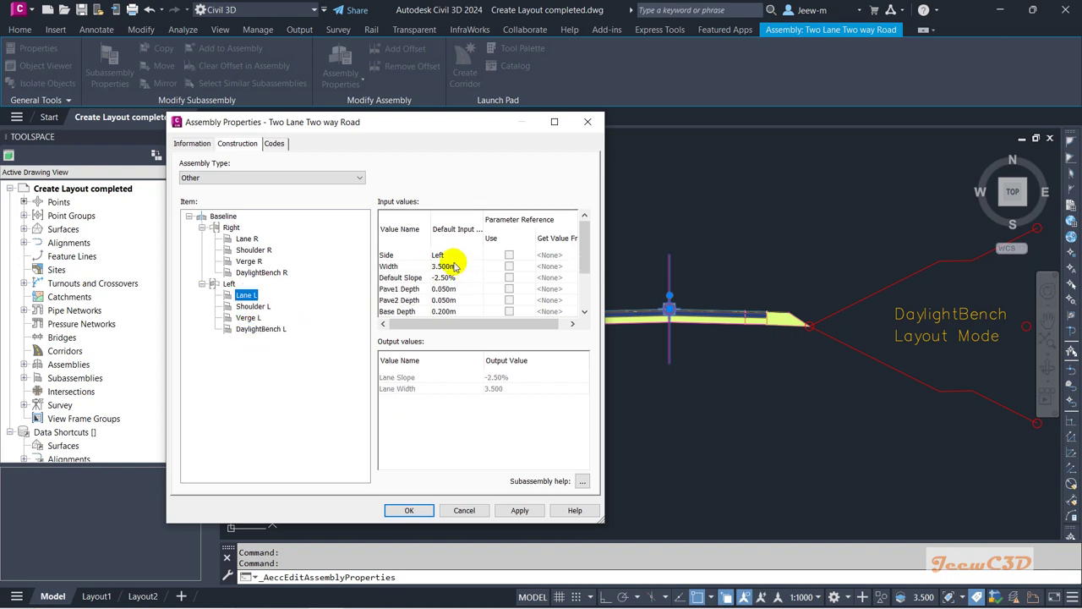
click(263, 307)
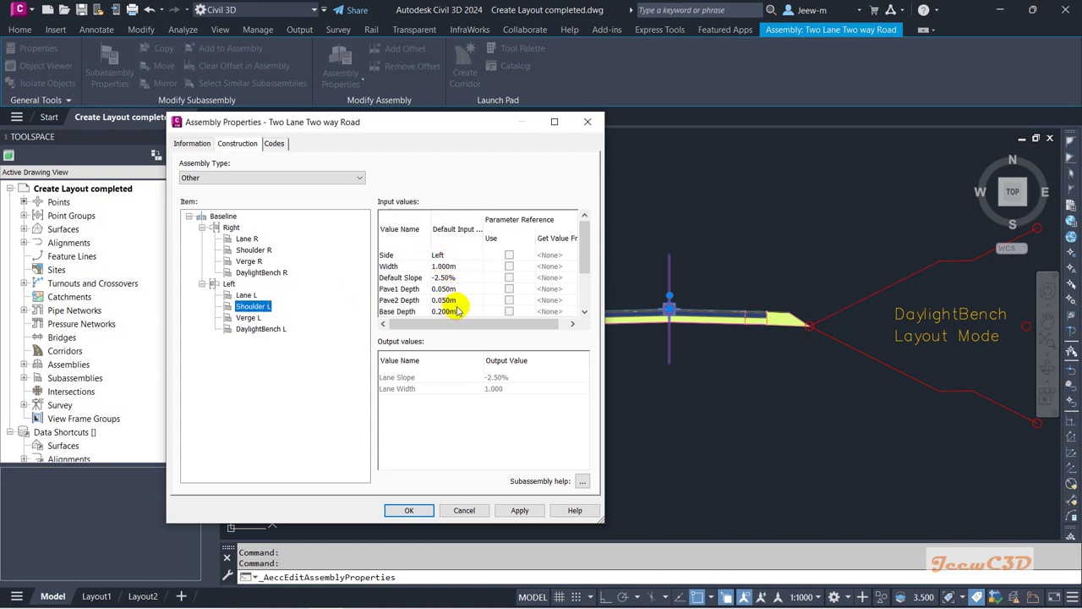
click(246, 319)
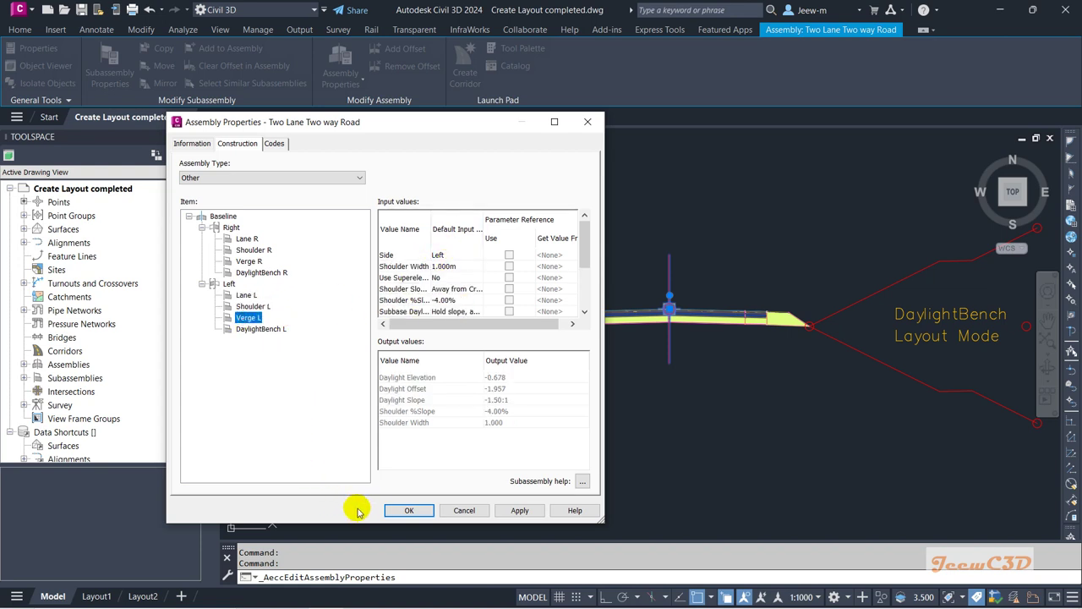
click(406, 511)
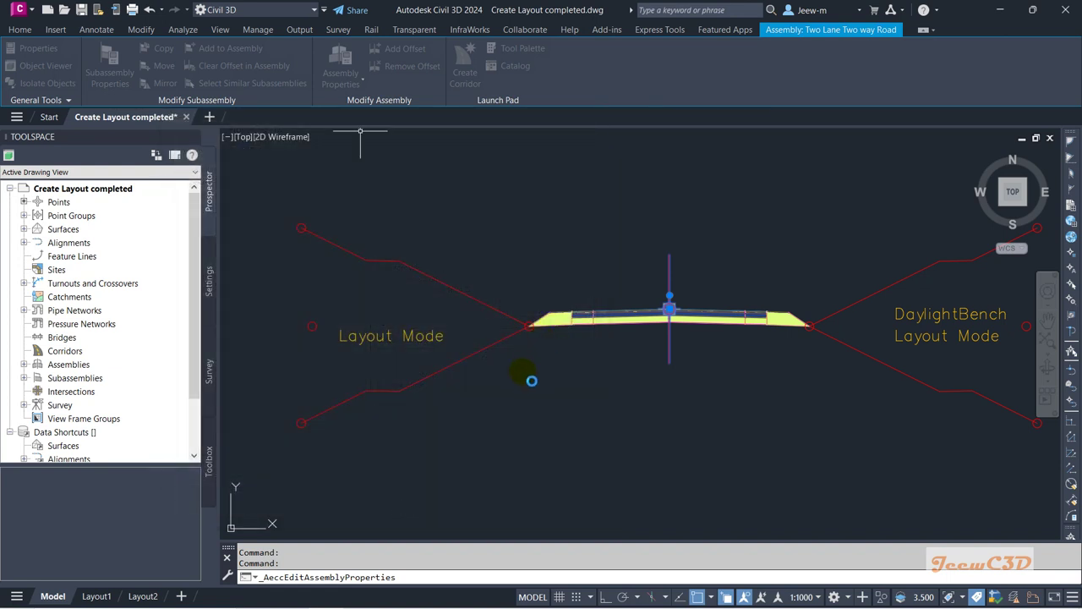
scroll(532, 382, down, 3)
key(Escape)
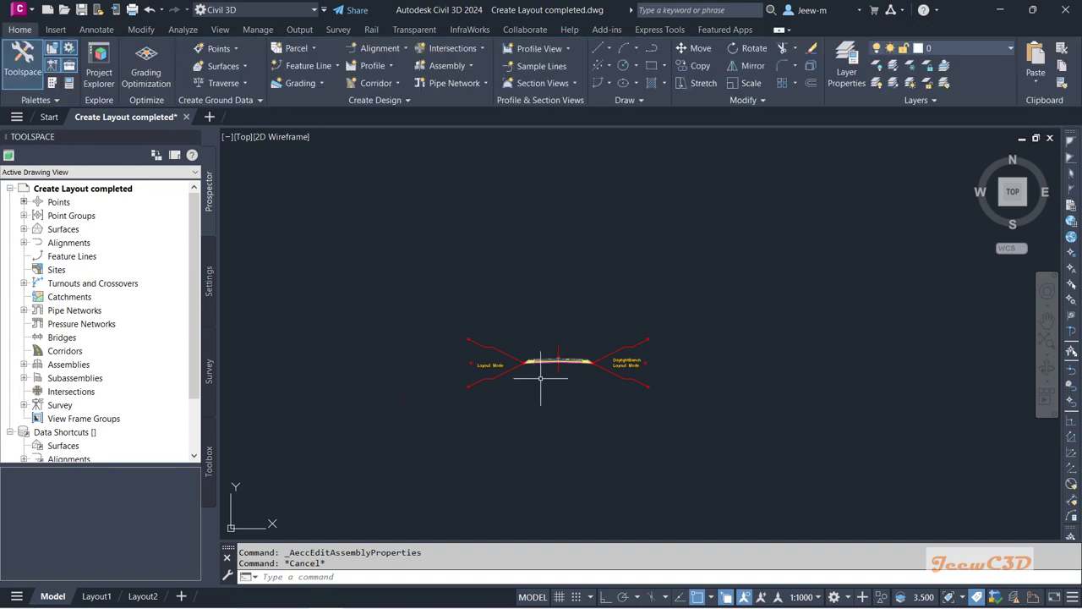
scroll(541, 376, up, 4)
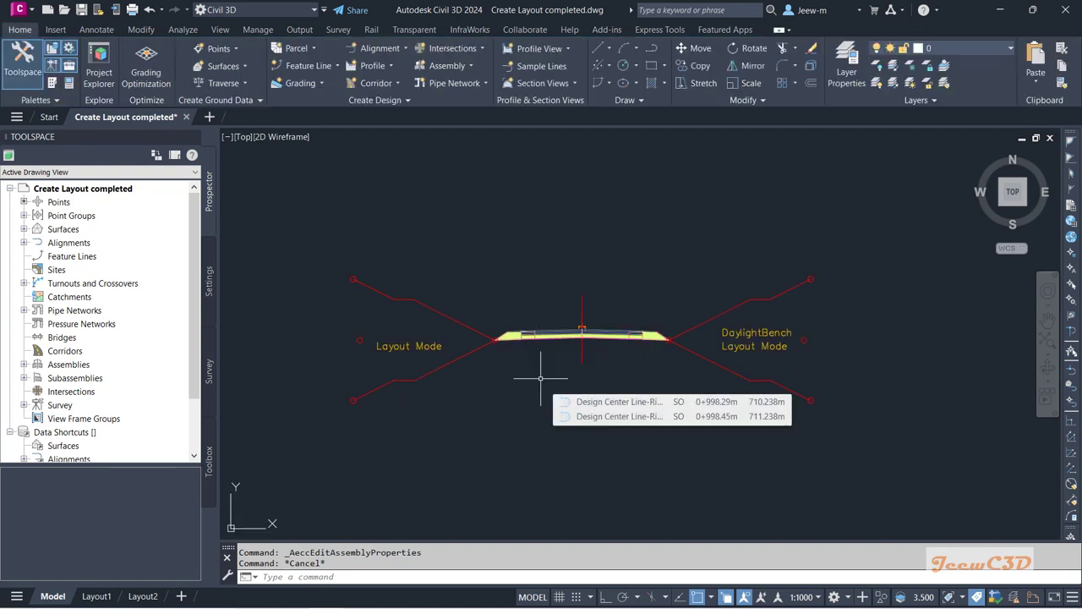